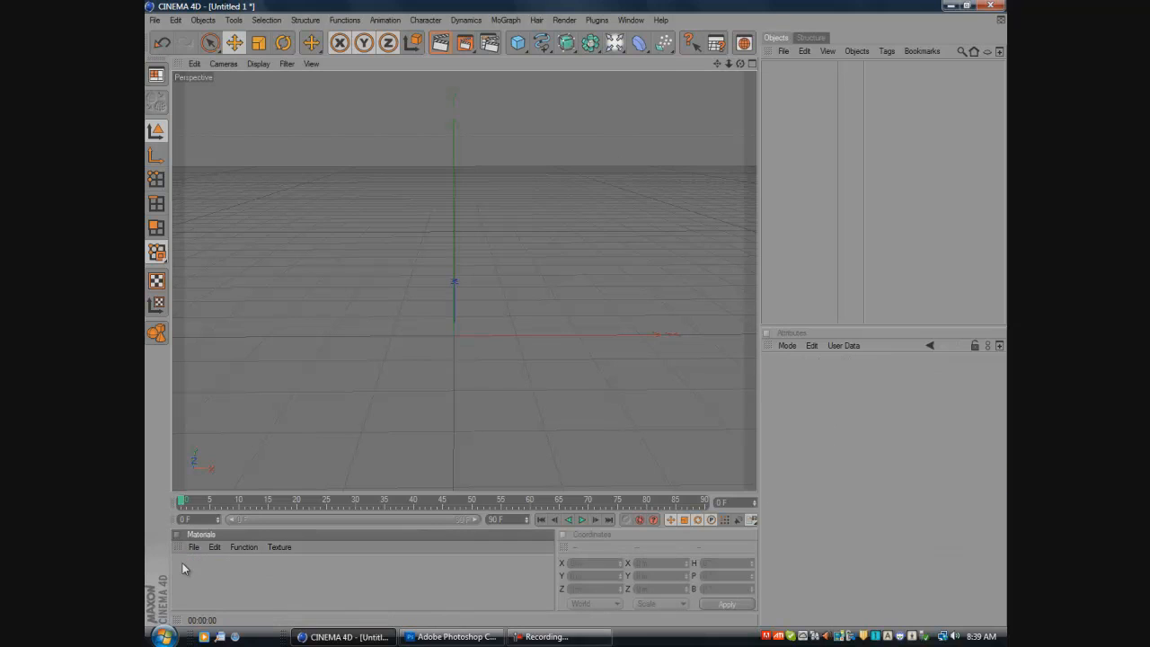
pyautogui.click(503, 21)
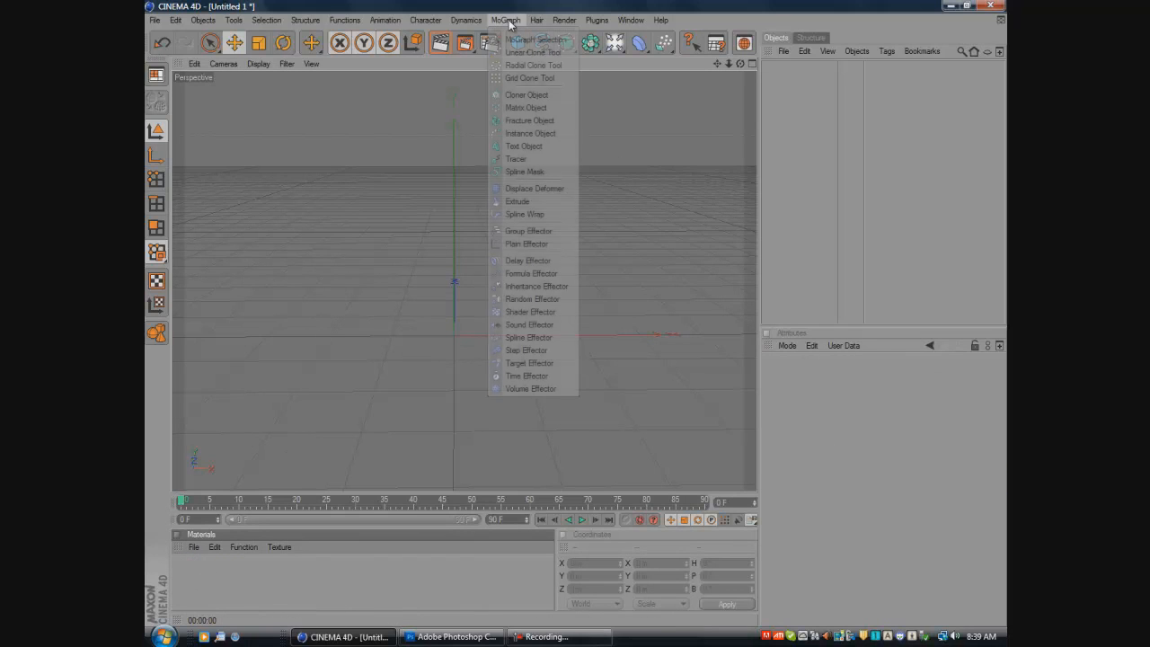
pyautogui.click(821, 322)
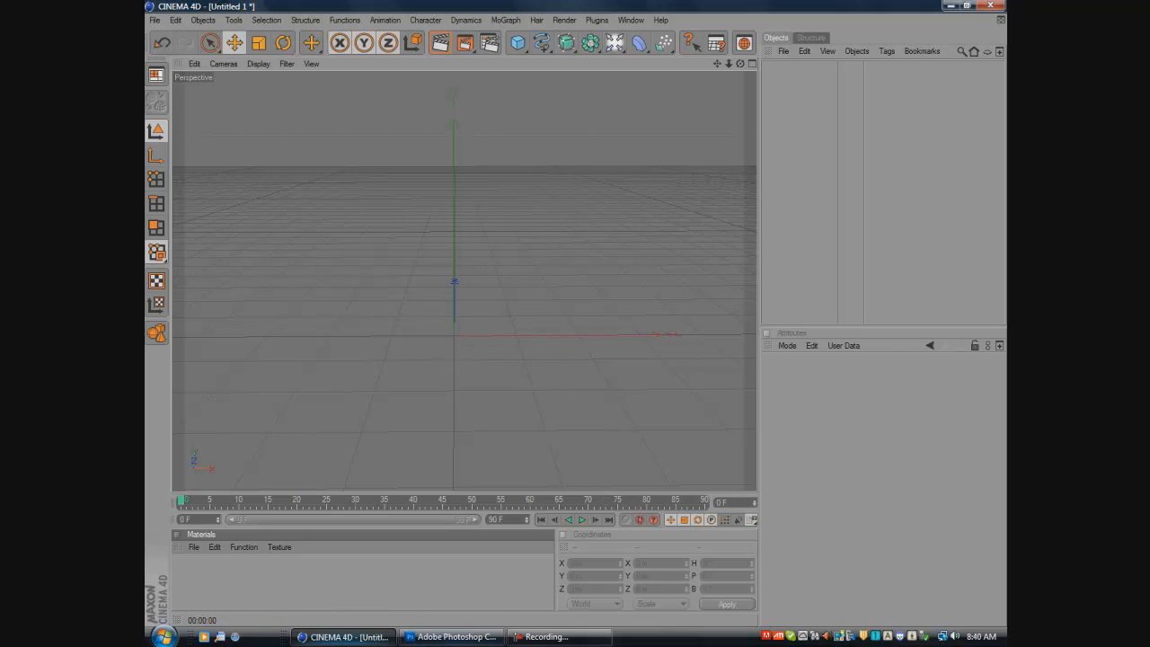
pyautogui.click(427, 640)
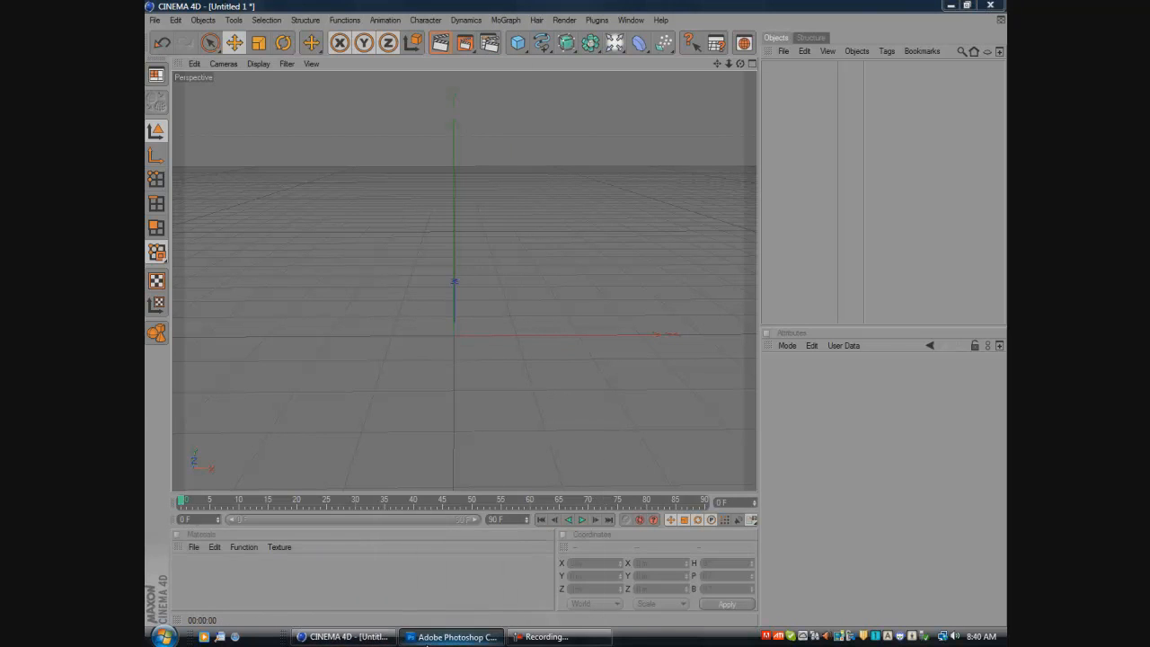
pyautogui.moveTo(346, 637)
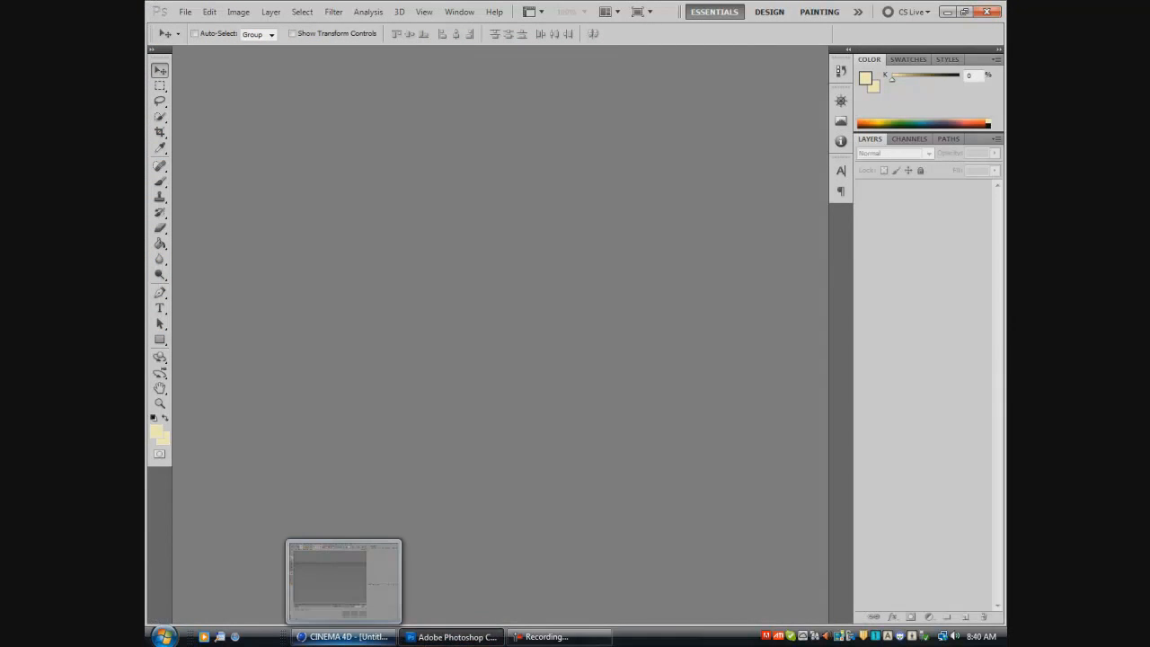
pyautogui.click(346, 636)
pyautogui.click(418, 639)
pyautogui.click(364, 639)
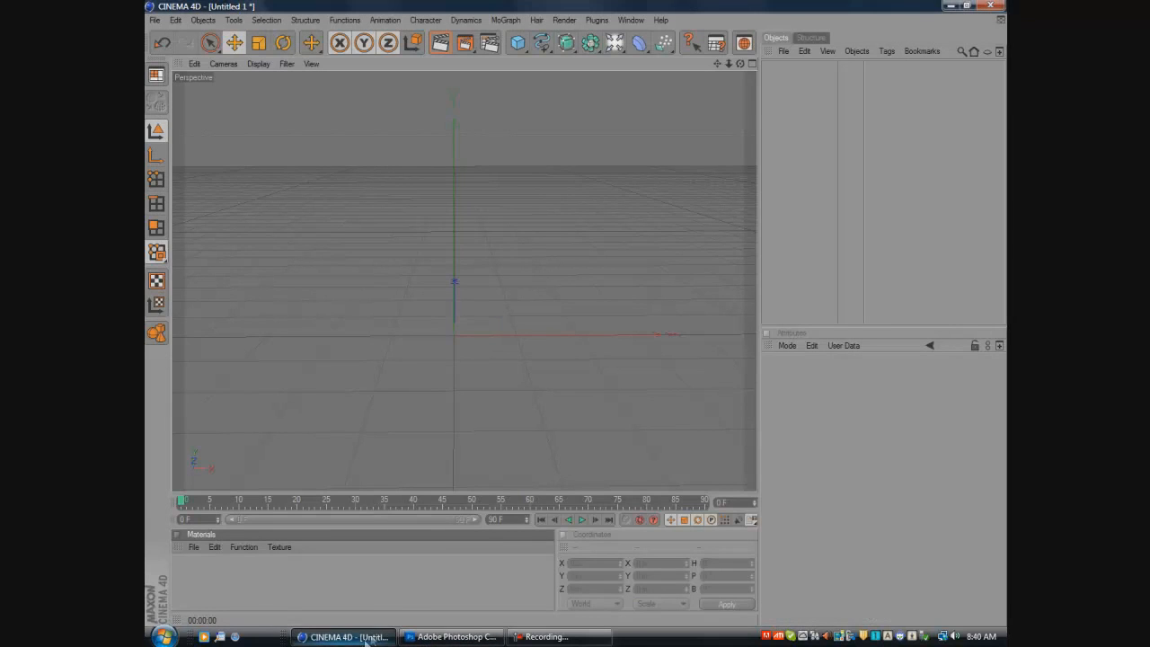
# - Add a MoGraph Text Object and shift it along X to about 187 m, toward the middle of the view
pyautogui.click(508, 21)
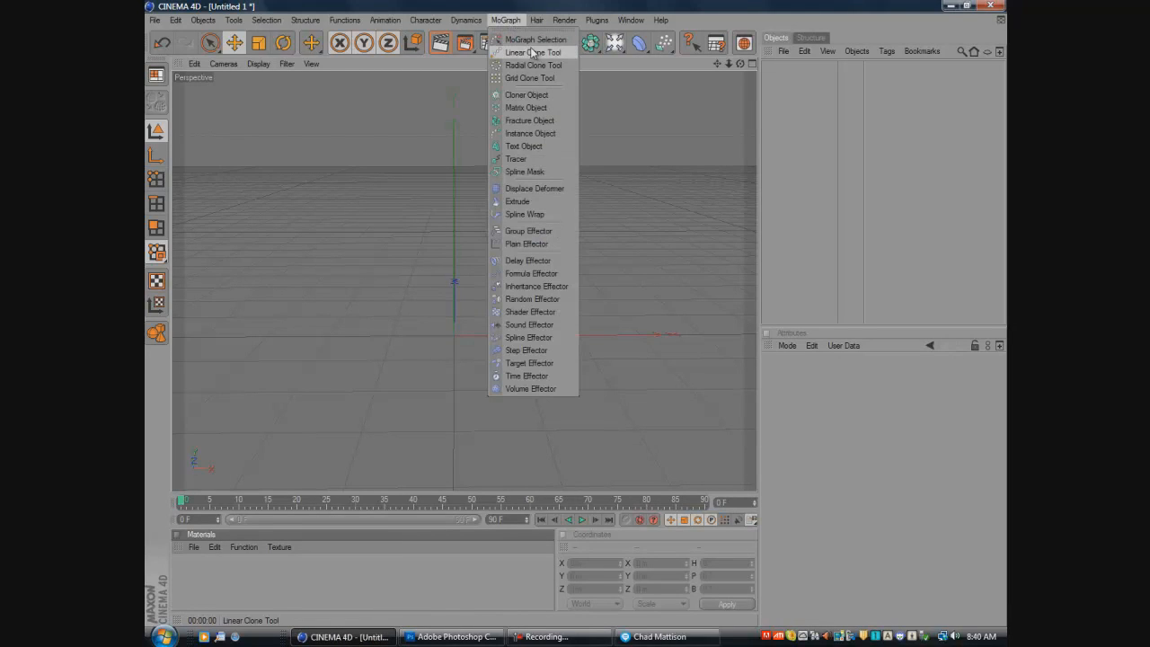
pyautogui.click(524, 147)
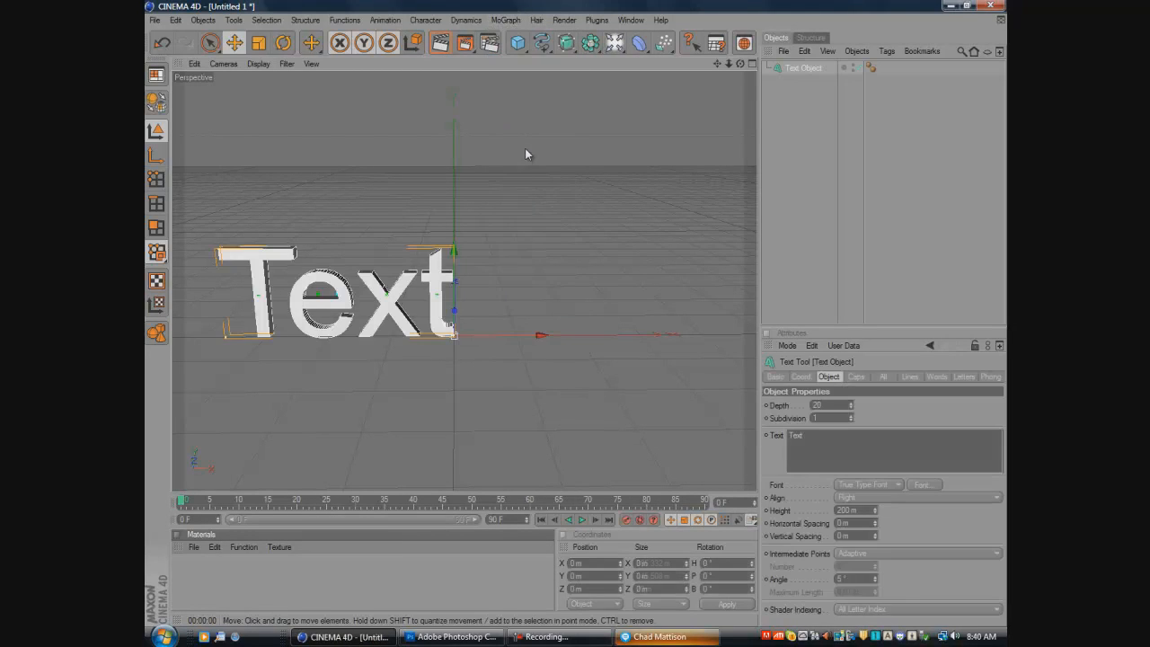
pyautogui.moveTo(493, 339); pyautogui.dragTo(574, 292)
# - Change the text to "Delux" and move the wider word to about X 243 m so it stays centred
pyautogui.click(813, 439)
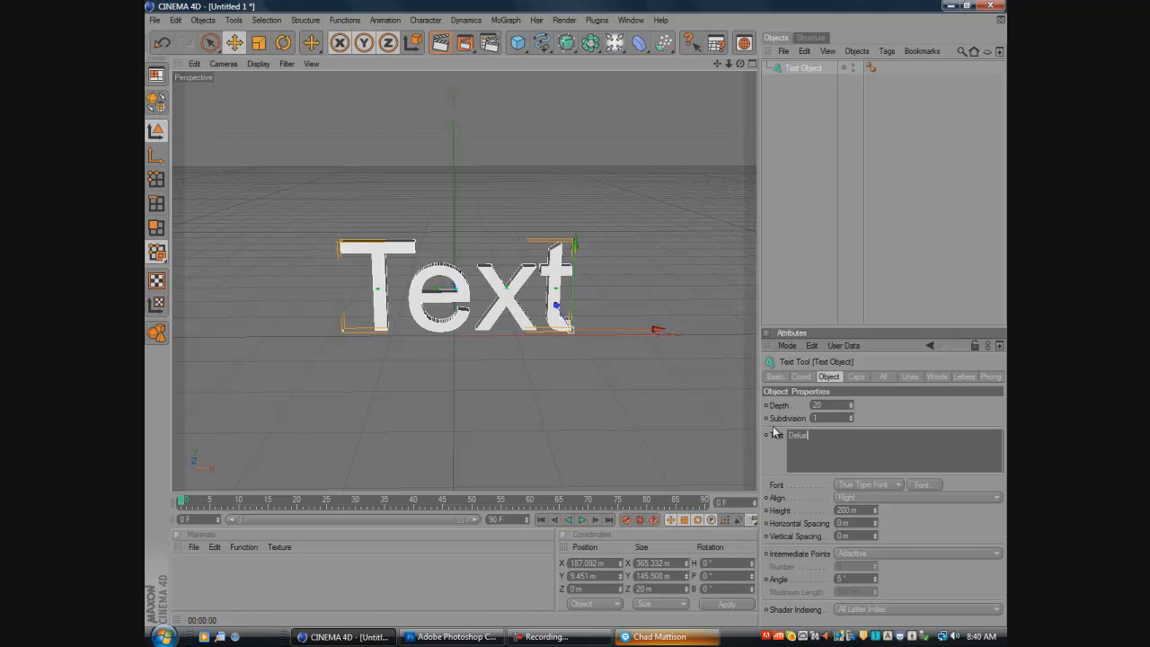
pyautogui.click(648, 395)
pyautogui.click(531, 287)
pyautogui.moveTo(570, 311); pyautogui.dragTo(585, 316)
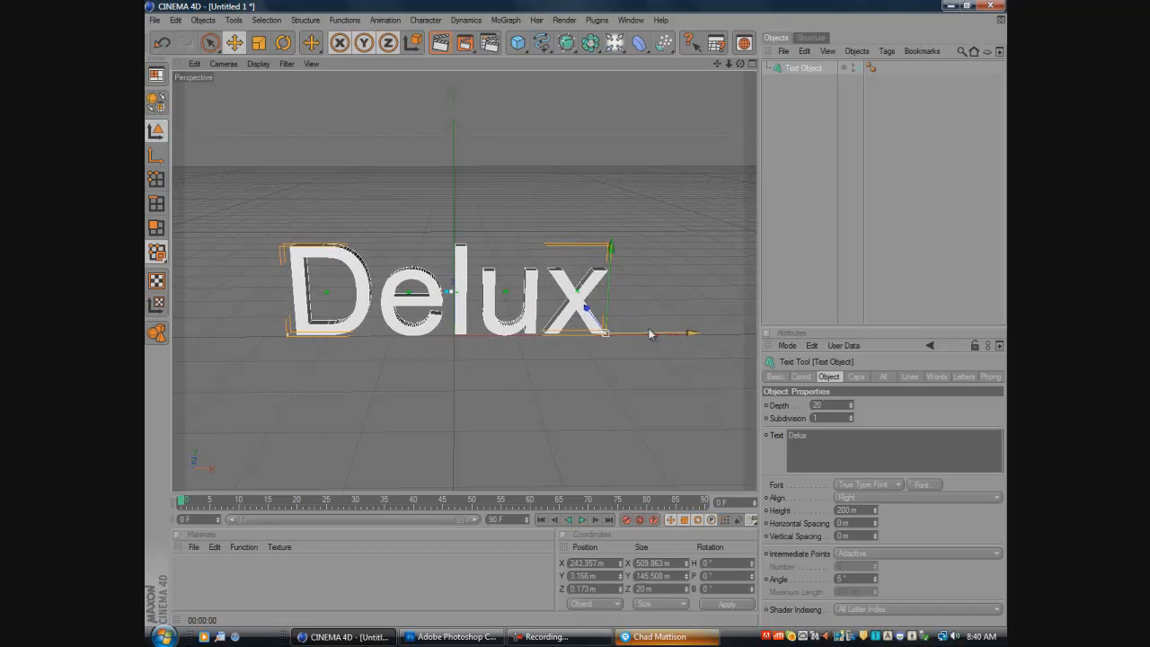
# - Set both the start and end caps of the text object to Fillet Cap
pyautogui.click(857, 378)
pyautogui.click(846, 406)
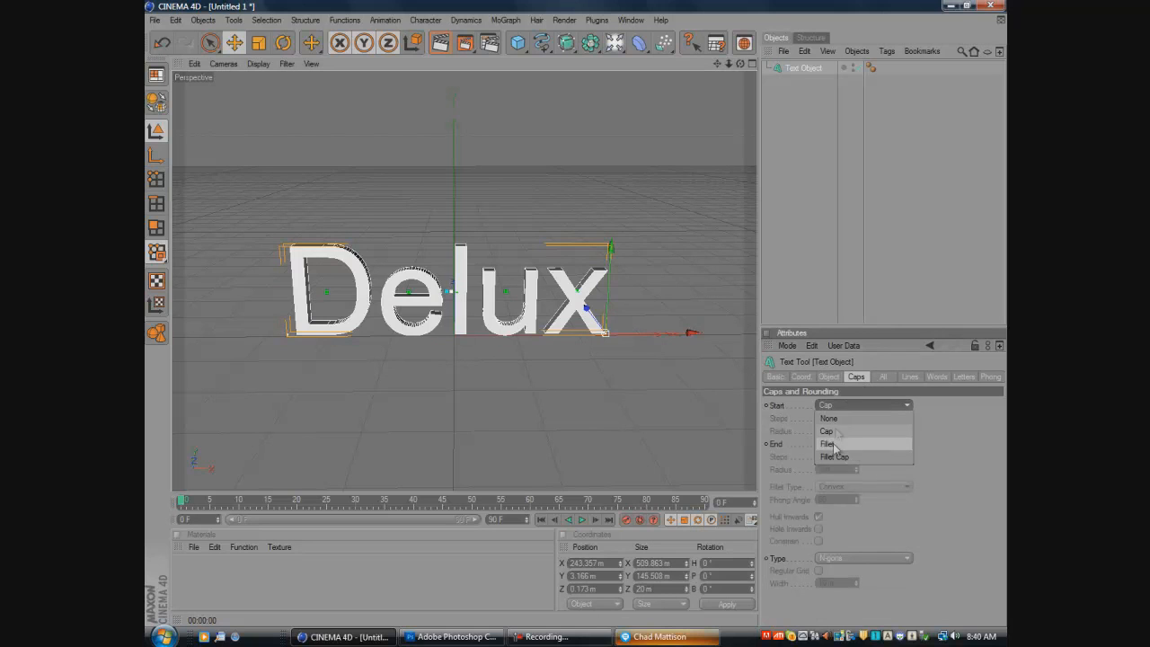
pyautogui.click(847, 457)
pyautogui.click(681, 451)
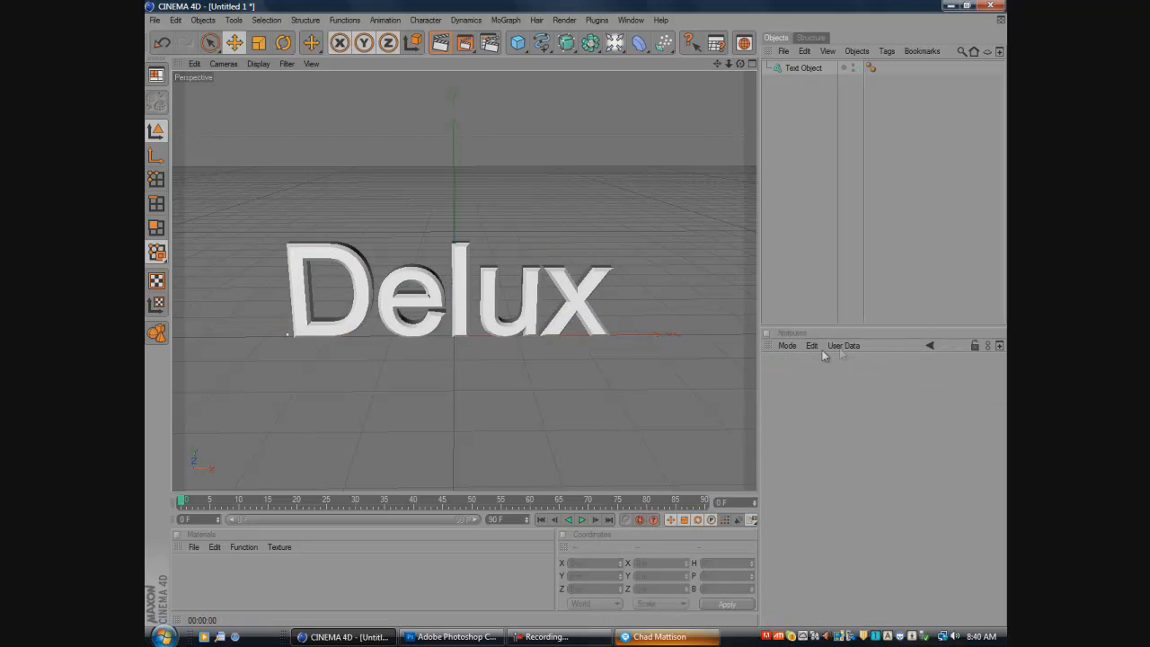
pyautogui.click(803, 69)
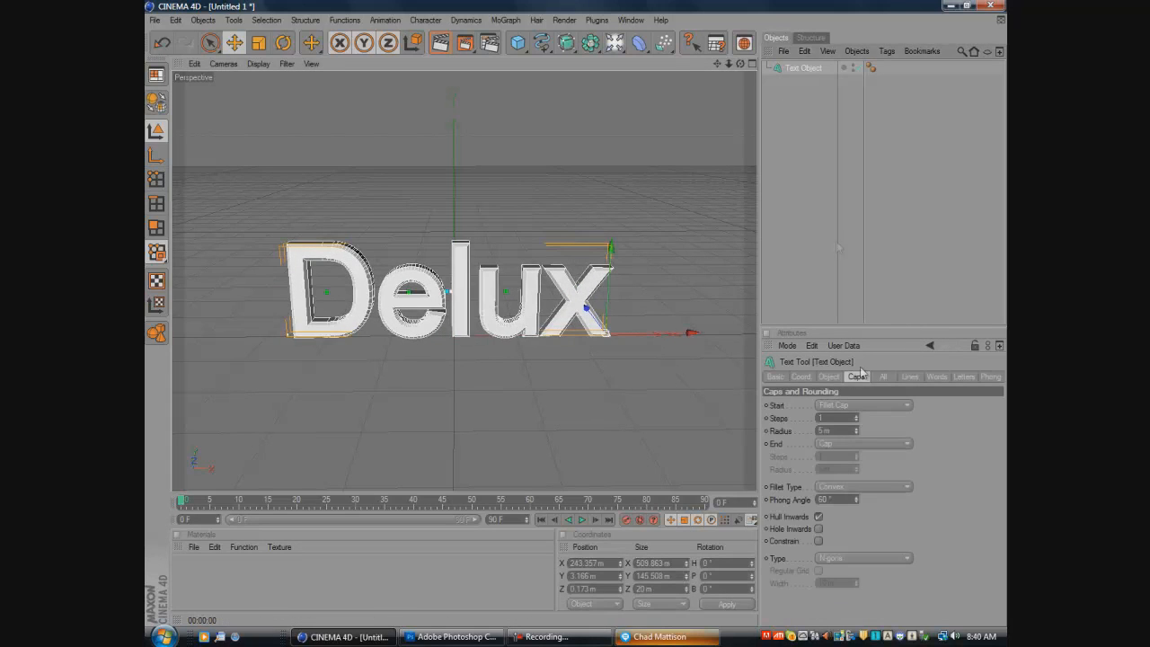
pyautogui.click(856, 444)
pyautogui.click(845, 491)
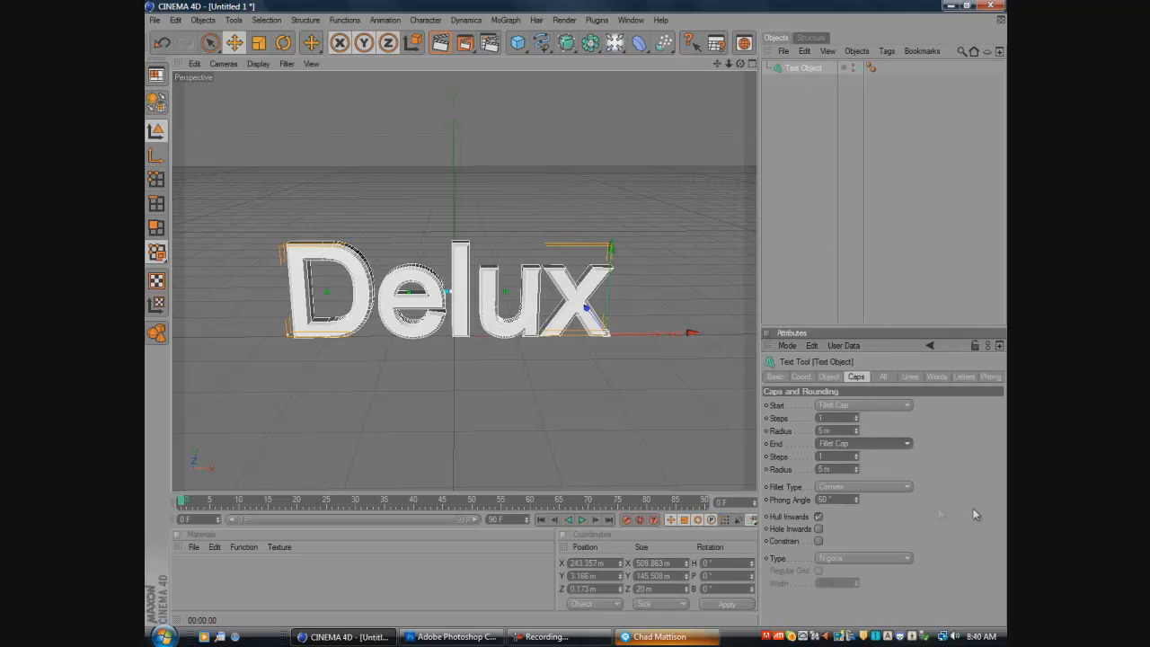
# - Deselect the text and render the active view to preview its filleted edges
pyautogui.click(584, 398)
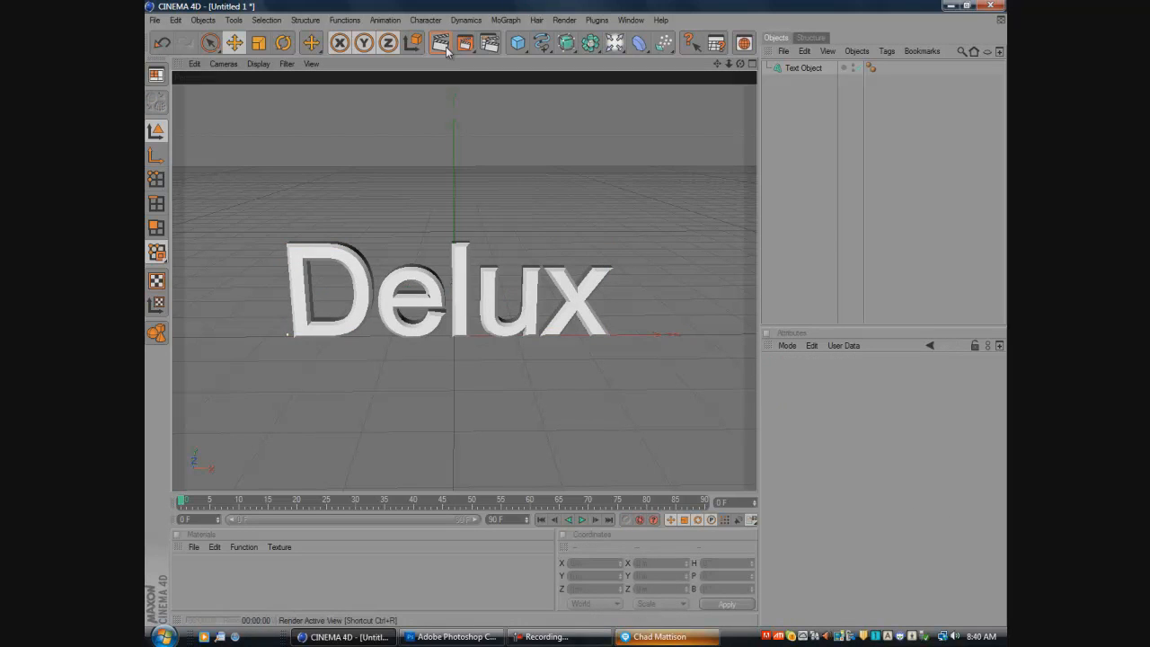
pyautogui.click(444, 46)
pyautogui.click(442, 343)
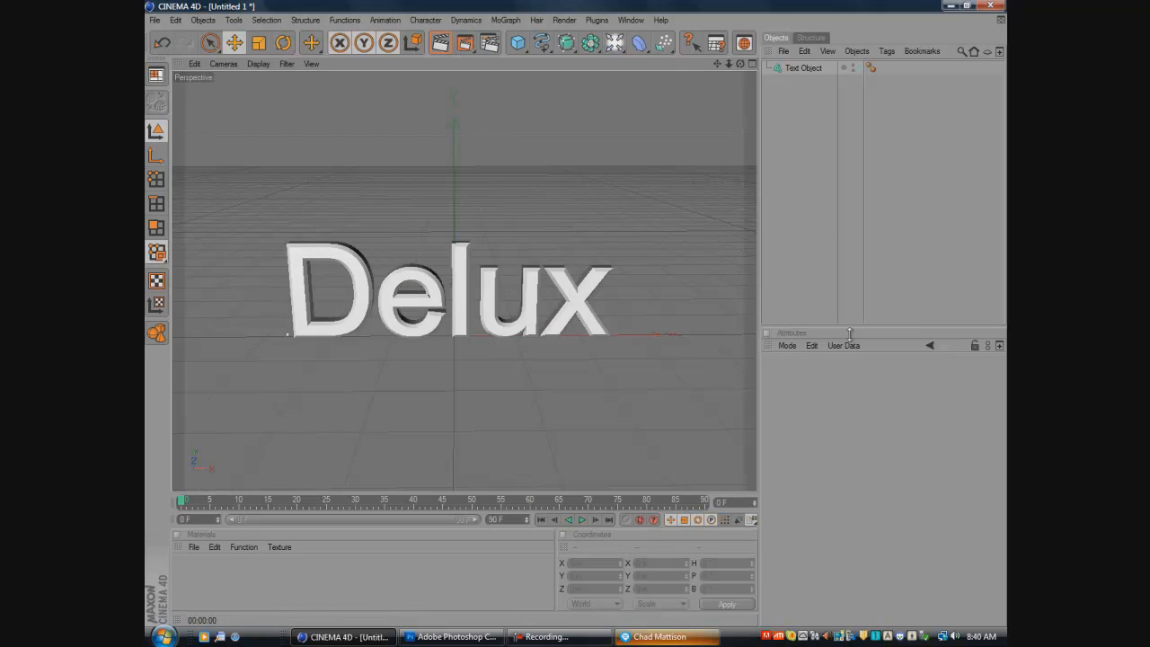
# - Set the text object's depth to 60 and its horizontal spacing to -11 m
pyautogui.click(552, 271)
pyautogui.click(829, 376)
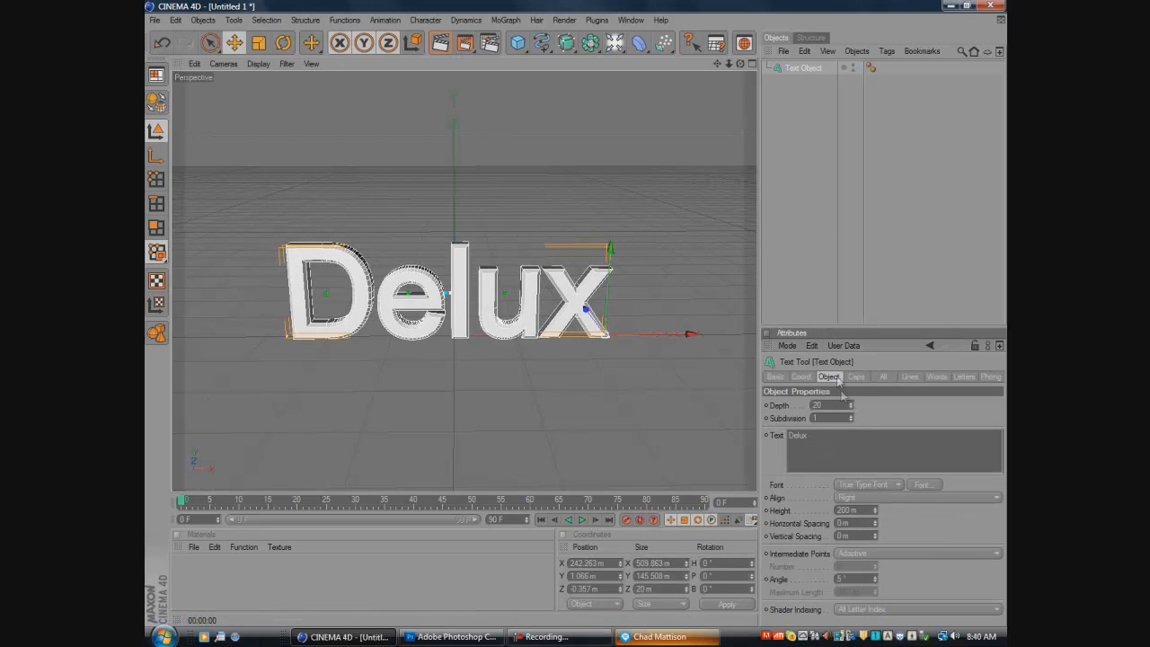
pyautogui.click(631, 389)
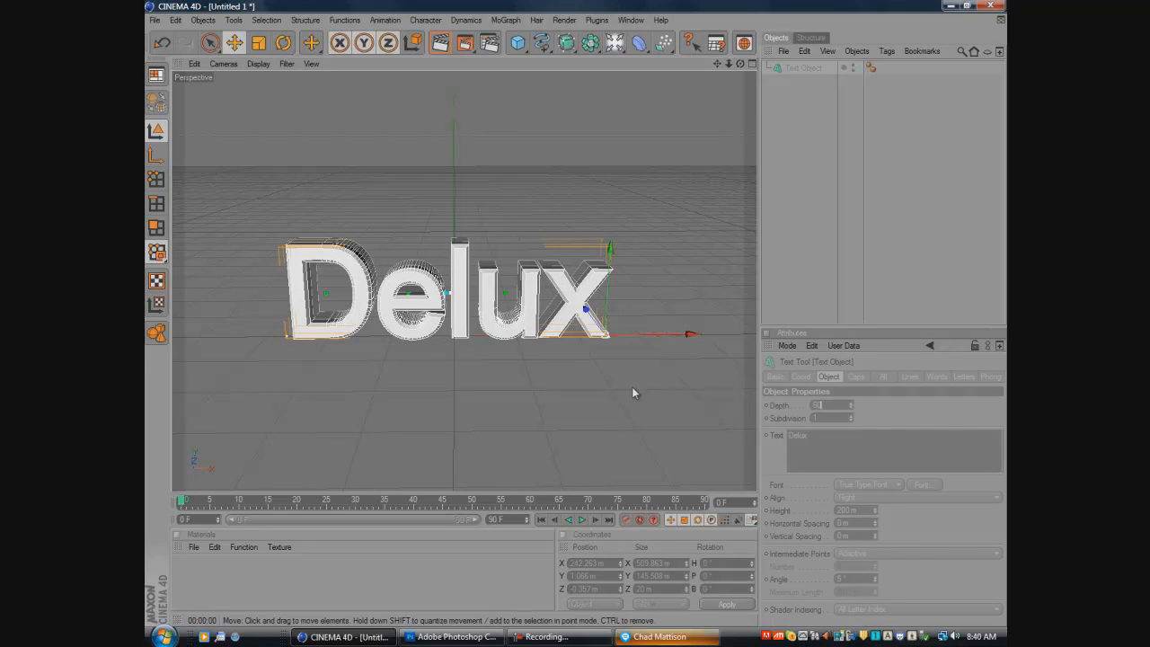
pyautogui.click(530, 282)
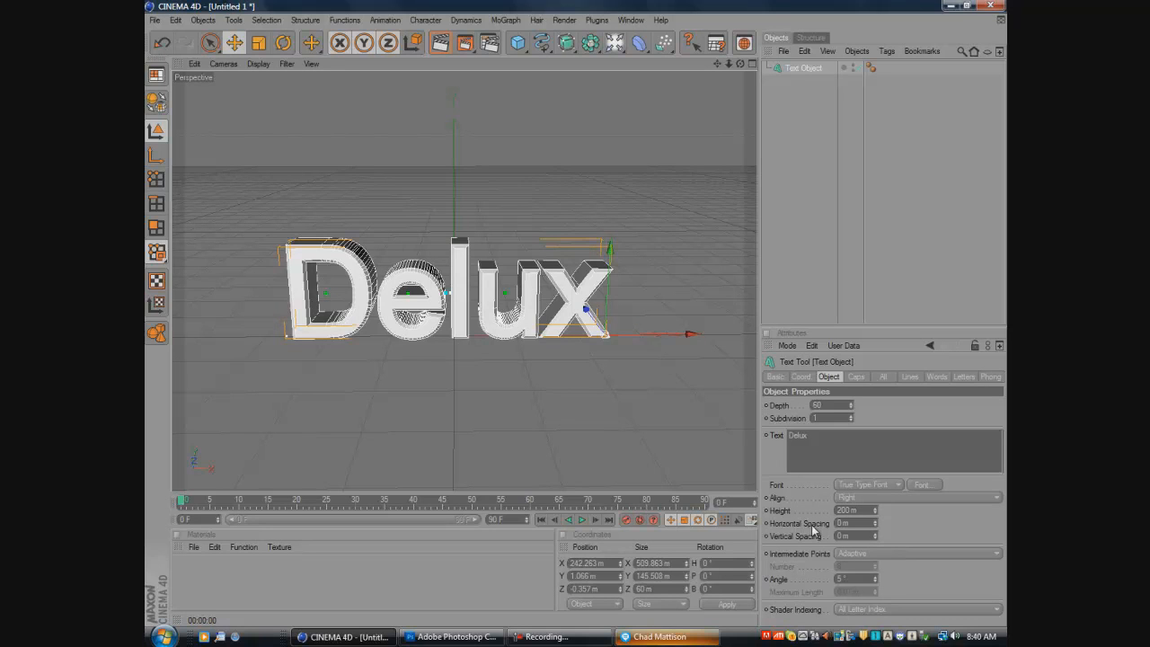
pyautogui.moveTo(877, 530); pyautogui.dragTo(875, 531)
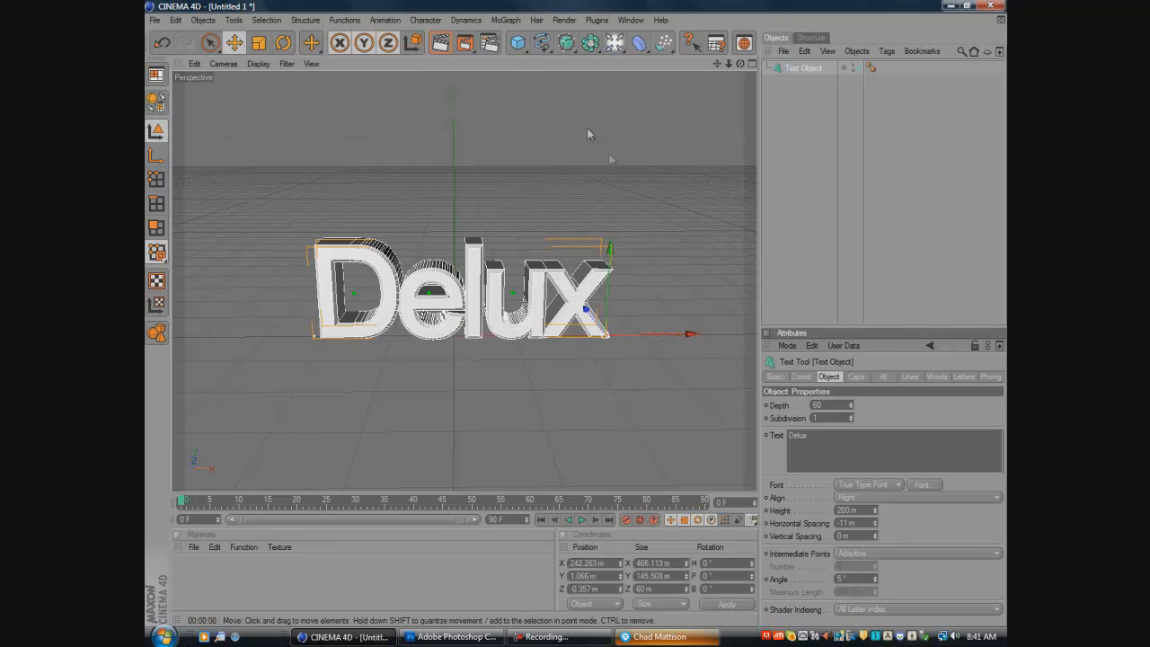
# - Preview-render the tightened text and move it along X to about 209 m to centre it
pyautogui.click(440, 43)
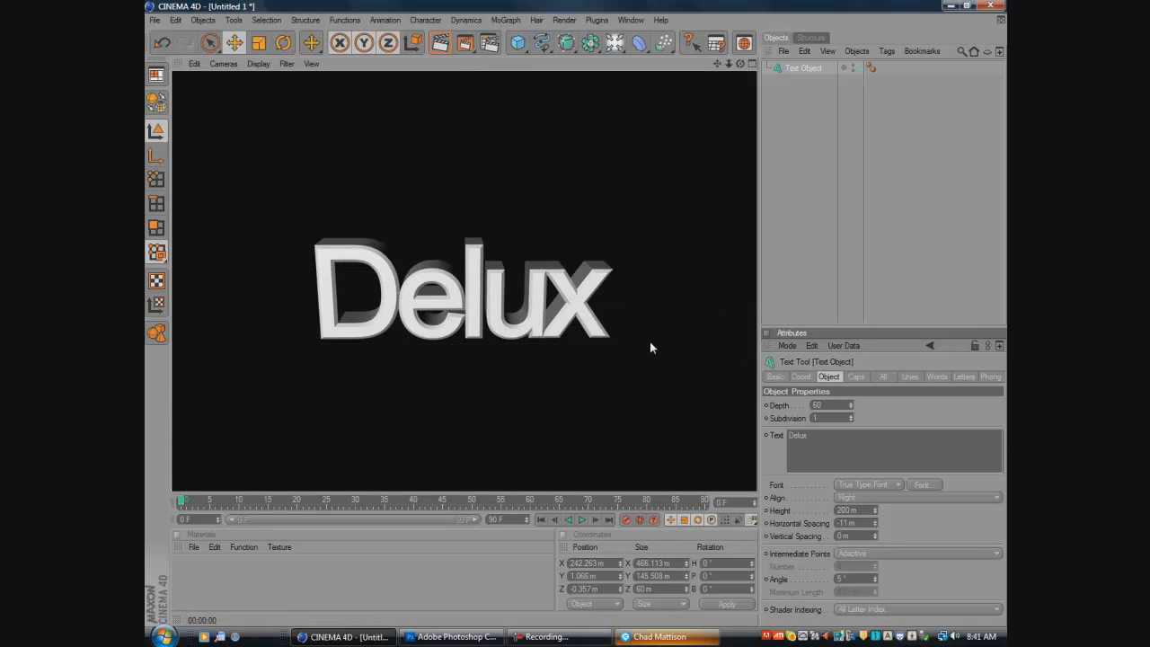
pyautogui.click(593, 381)
pyautogui.click(579, 335)
pyautogui.moveTo(623, 334); pyautogui.dragTo(579, 319)
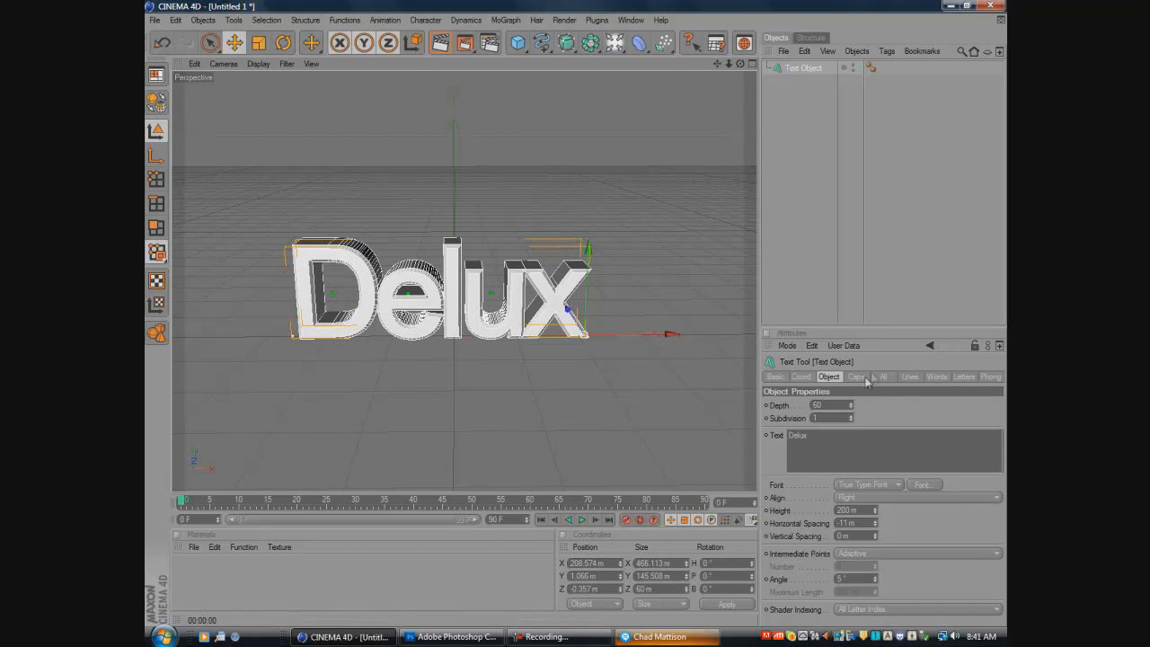
# - Change the text object's font to RaseOne Original
pyautogui.click(924, 485)
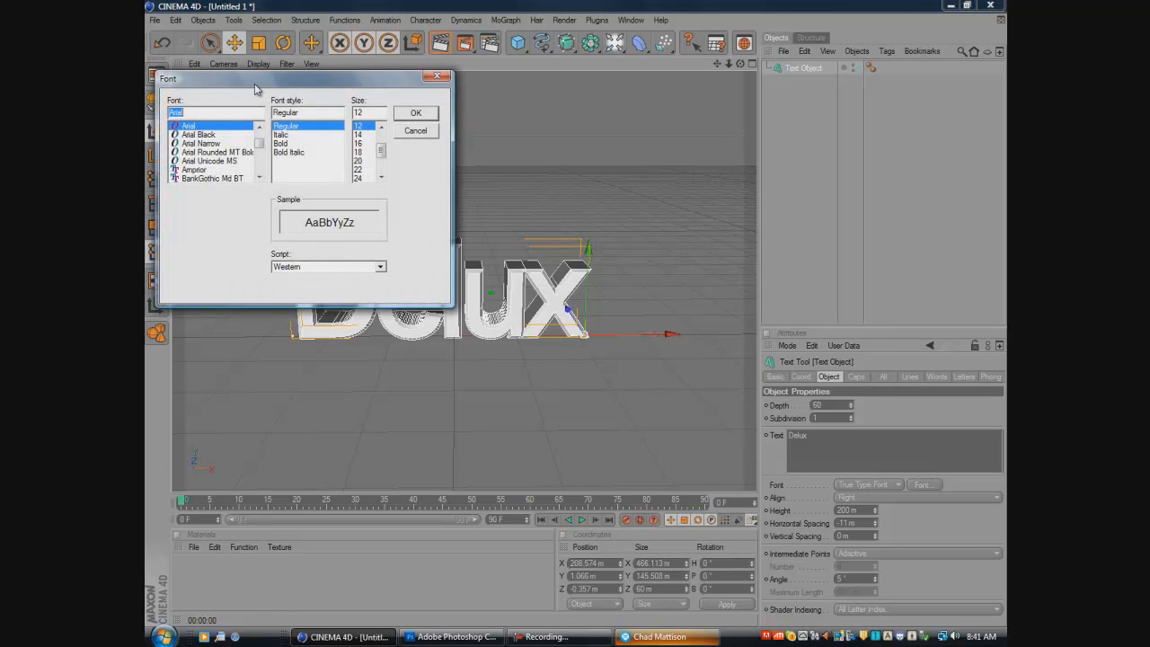
pyautogui.write('rase')
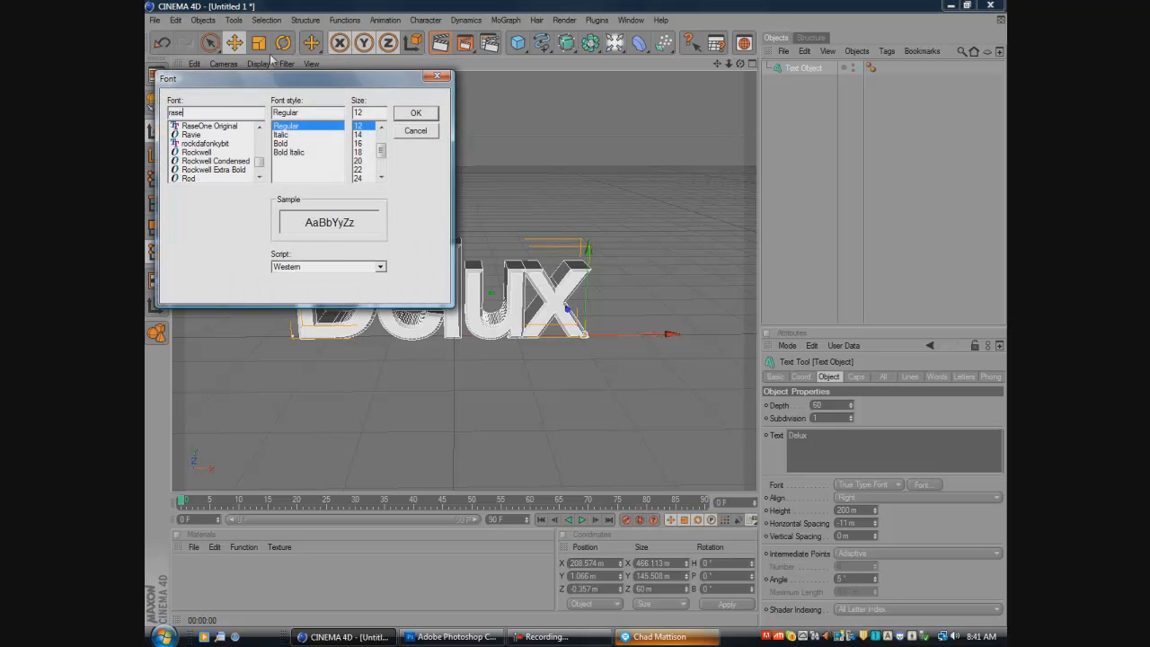
pyautogui.click(209, 126)
pyautogui.click(420, 115)
# - Reduce the text height to 183 m and centre the word at about X 446 m
pyautogui.moveTo(620, 335); pyautogui.dragTo(579, 320)
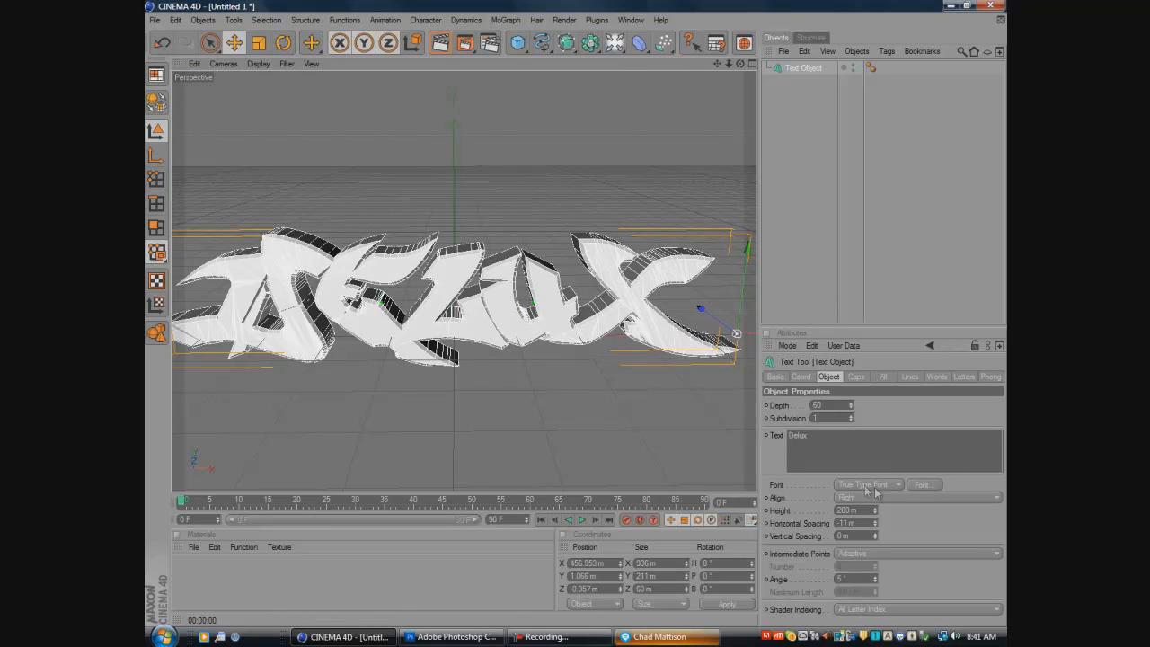
pyautogui.moveTo(875, 511); pyautogui.dragTo(878, 520)
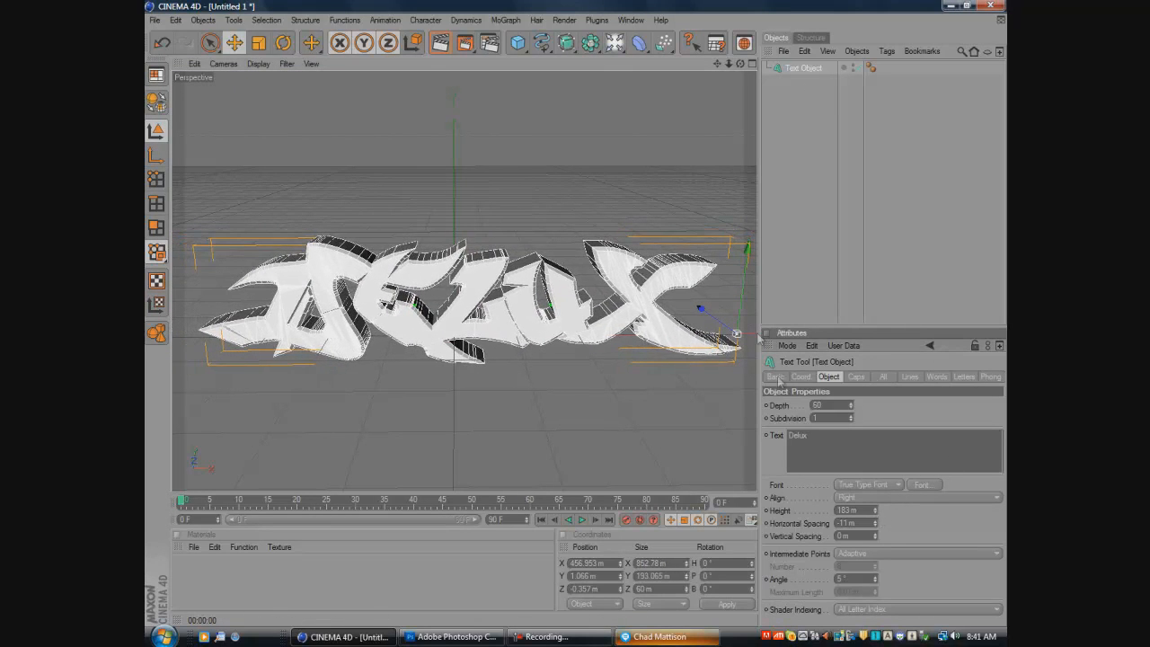
pyautogui.moveTo(598, 319); pyautogui.dragTo(582, 318)
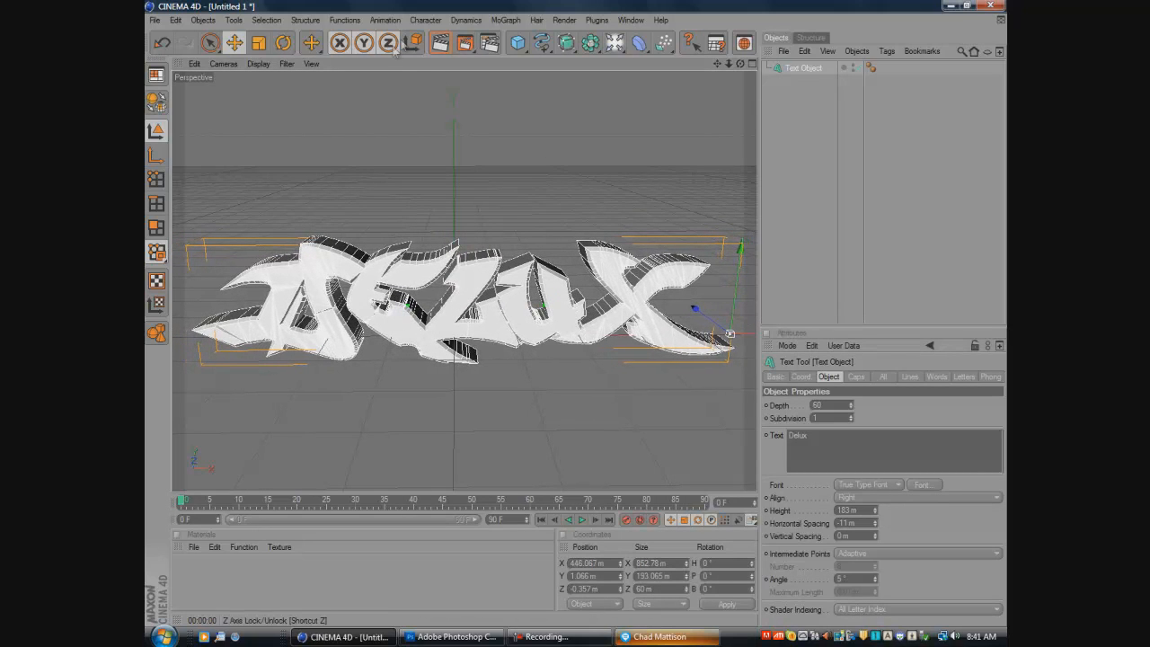
# - Preview-render the graffiti text and raise it to about Y 16 m
pyautogui.click(440, 42)
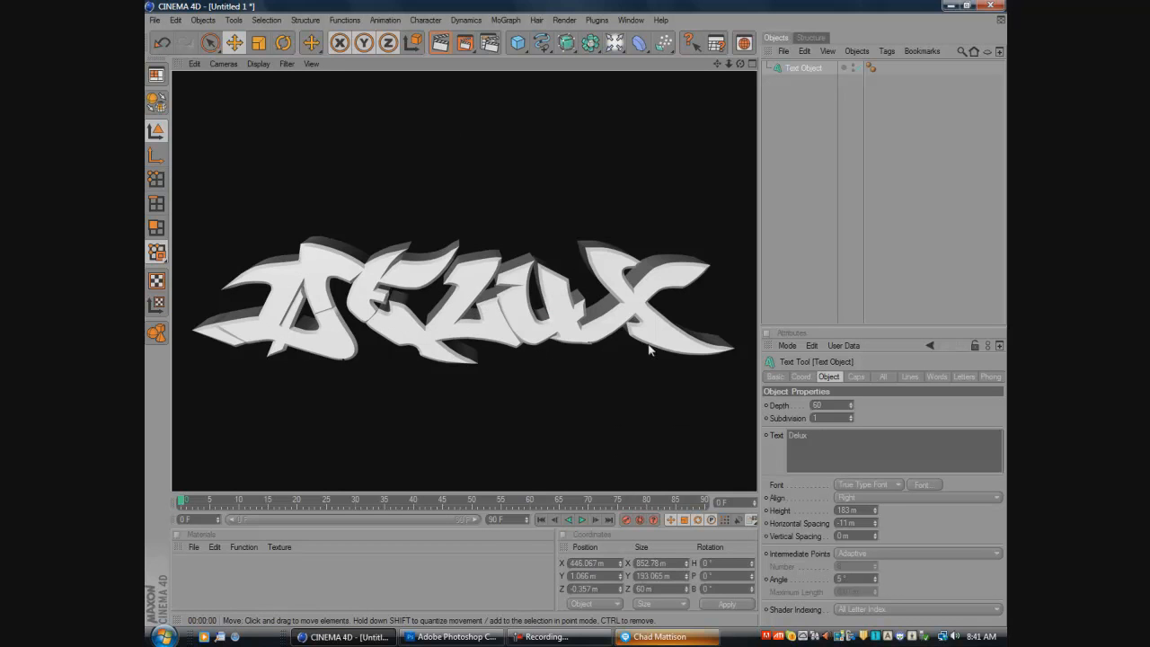
pyautogui.click(597, 333)
pyautogui.moveTo(733, 297); pyautogui.dragTo(735, 286)
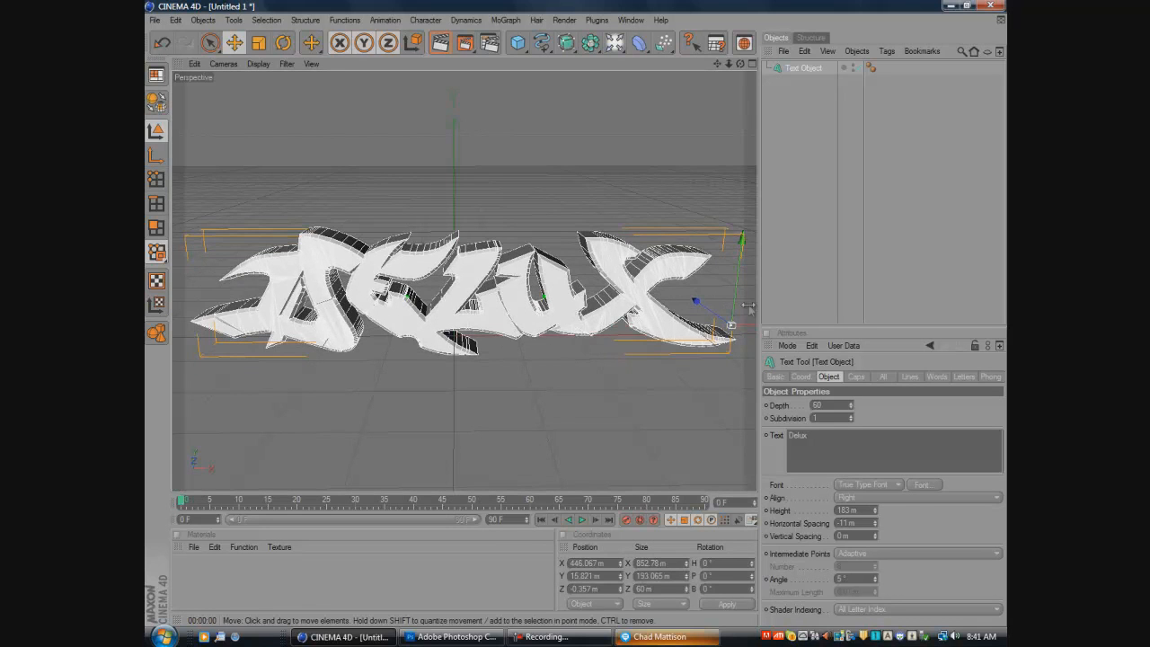
# - Reduce the text height to 176 m and shift the word along X to about 421 m
pyautogui.moveTo(878, 519); pyautogui.dragTo(878, 526)
pyautogui.moveTo(753, 336); pyautogui.dragTo(730, 334)
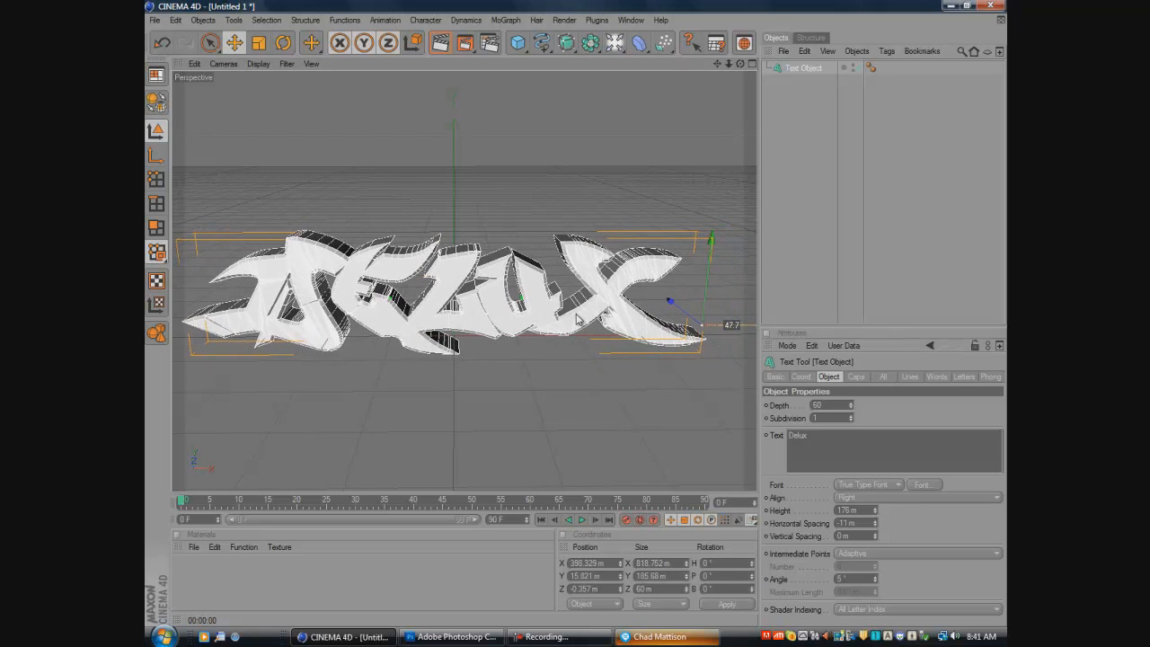
pyautogui.moveTo(579, 319); pyautogui.dragTo(587, 319)
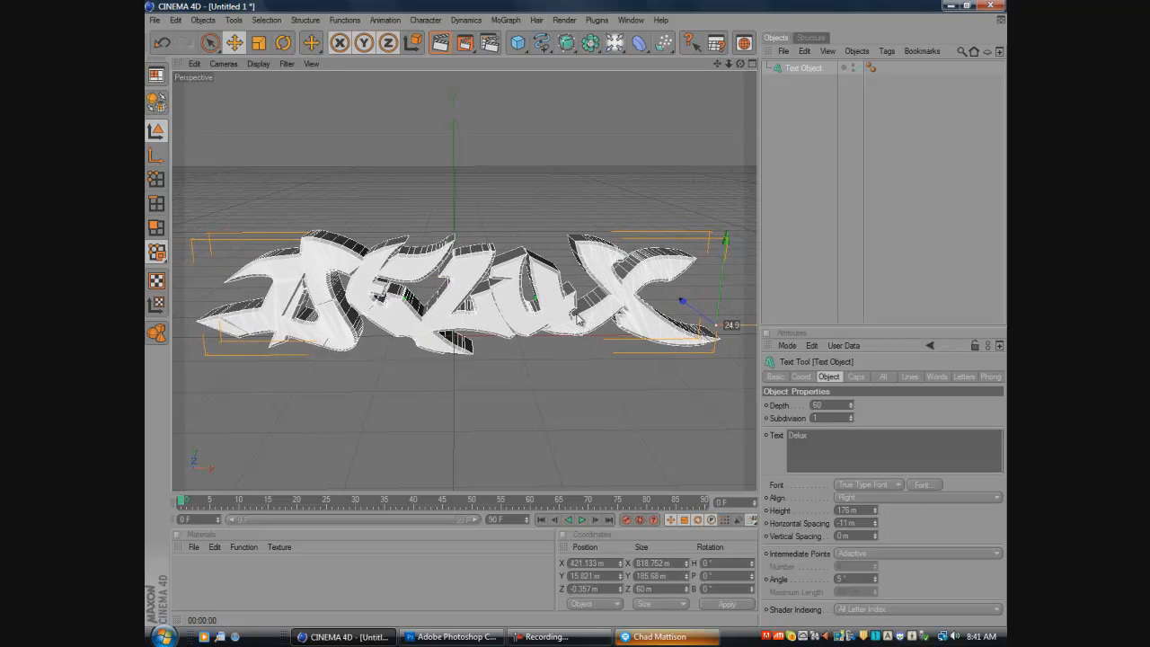
# - Preview-render the resized text and raise it to about Y 47 m
pyautogui.click(440, 43)
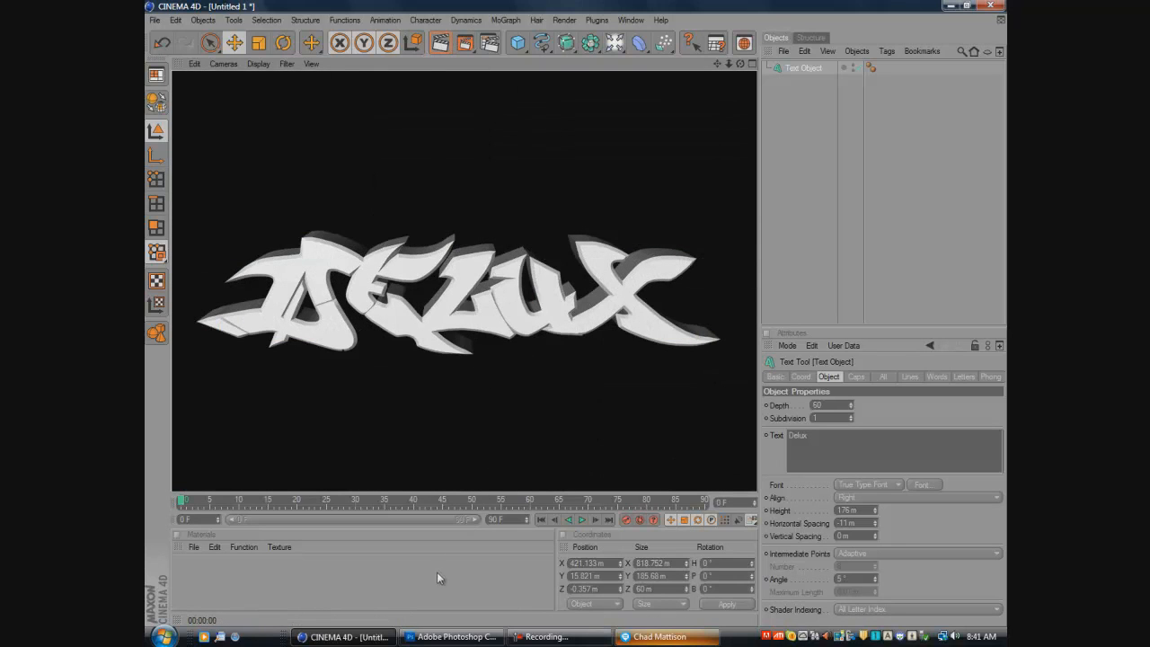
pyautogui.click(461, 394)
pyautogui.click(480, 322)
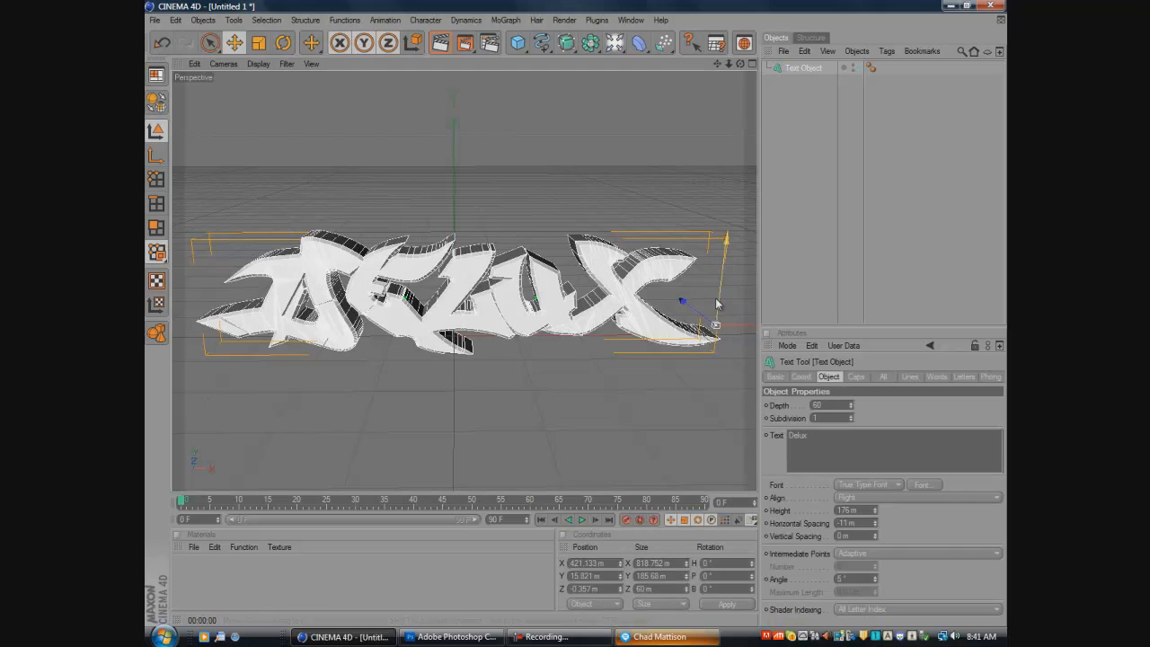
pyautogui.moveTo(720, 306); pyautogui.dragTo(721, 286)
# - Create a new material in the Material Manager
pyautogui.click(369, 599)
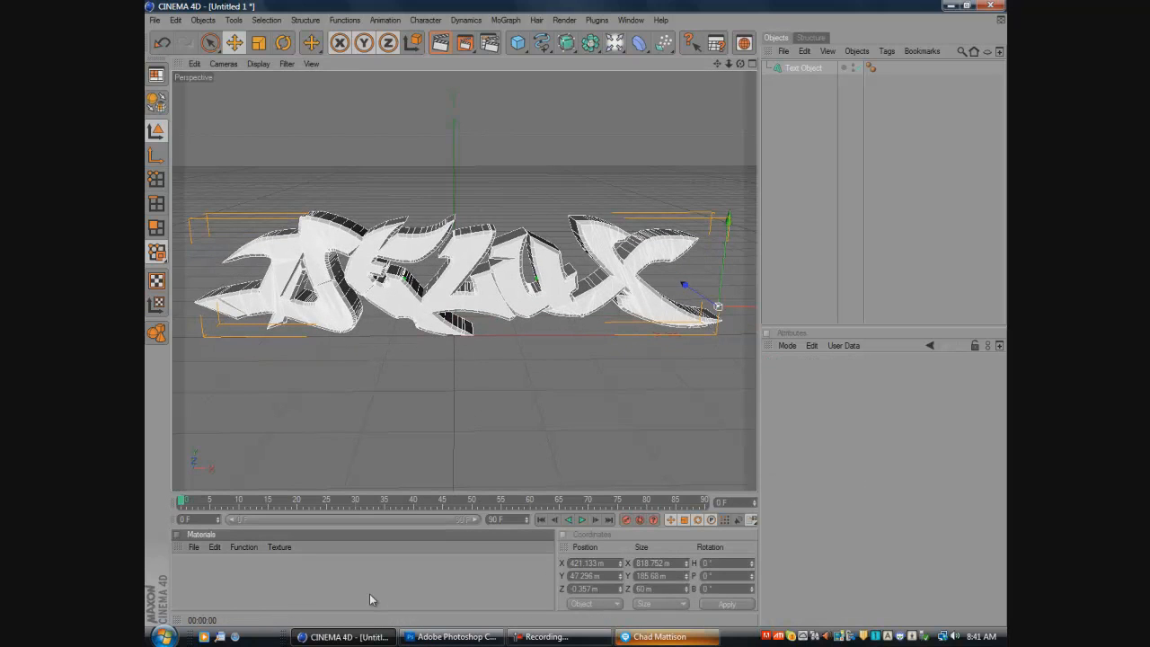
pyautogui.doubleClick(184, 566)
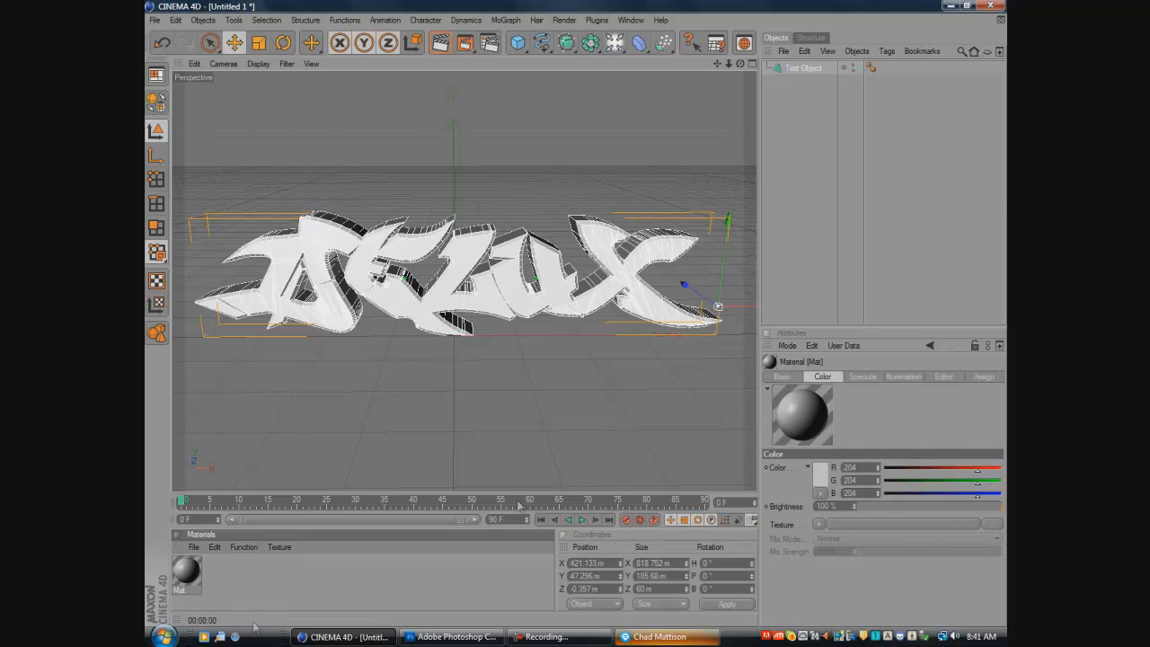
# - Turn off the new material's Specular channel and set its color to green with R 0, G 176, B 0
pyautogui.click(193, 546)
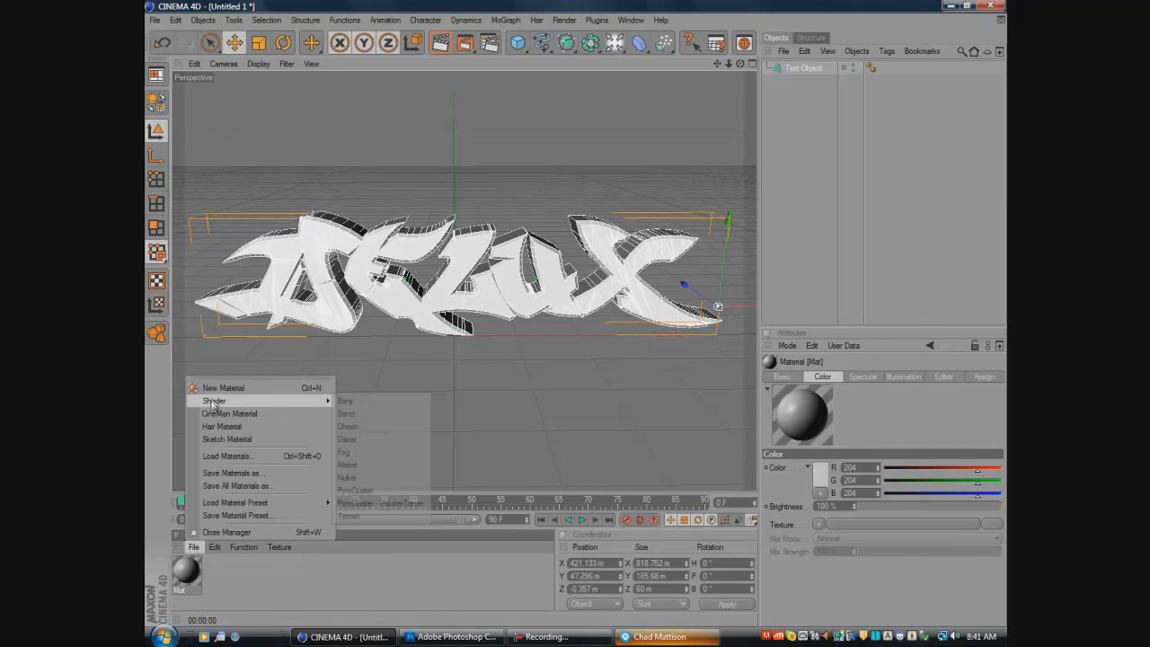
pyautogui.click(273, 581)
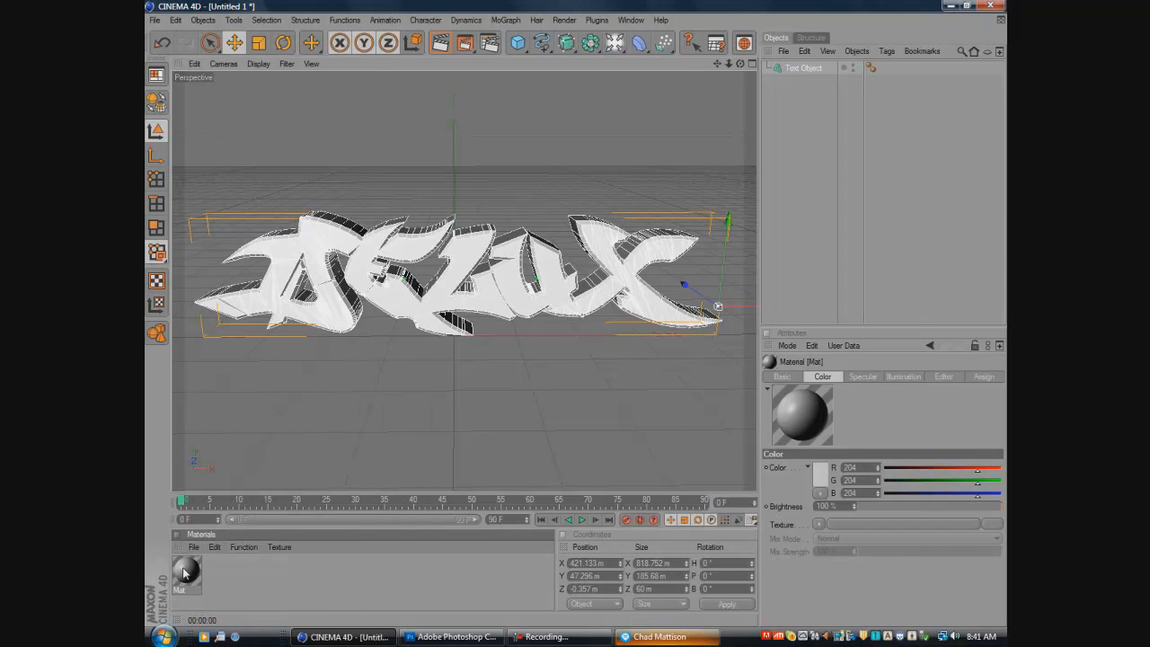
pyautogui.doubleClick(185, 570)
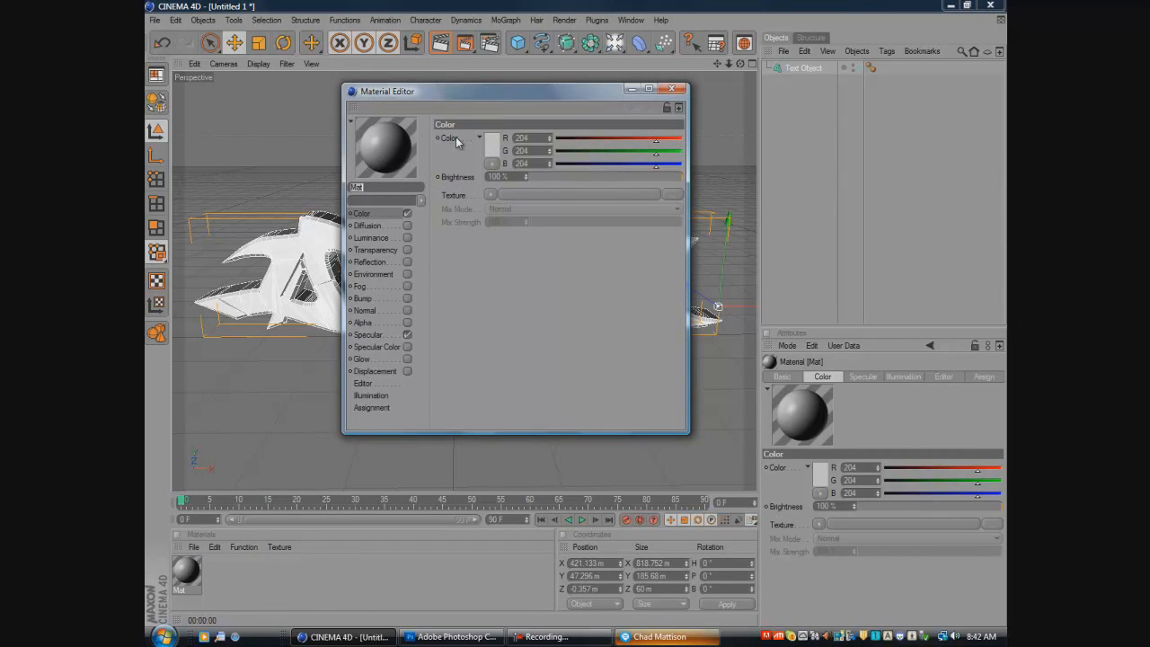
pyautogui.click(407, 336)
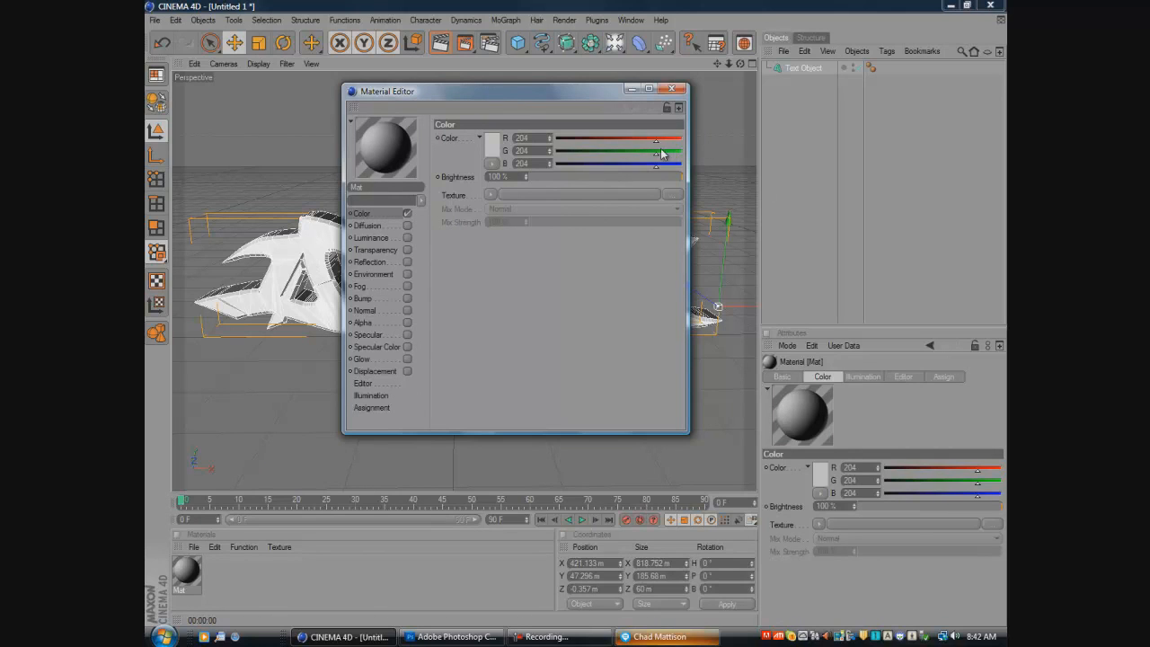
pyautogui.moveTo(656, 140); pyautogui.dragTo(556, 141)
pyautogui.moveTo(655, 165); pyautogui.dragTo(556, 166)
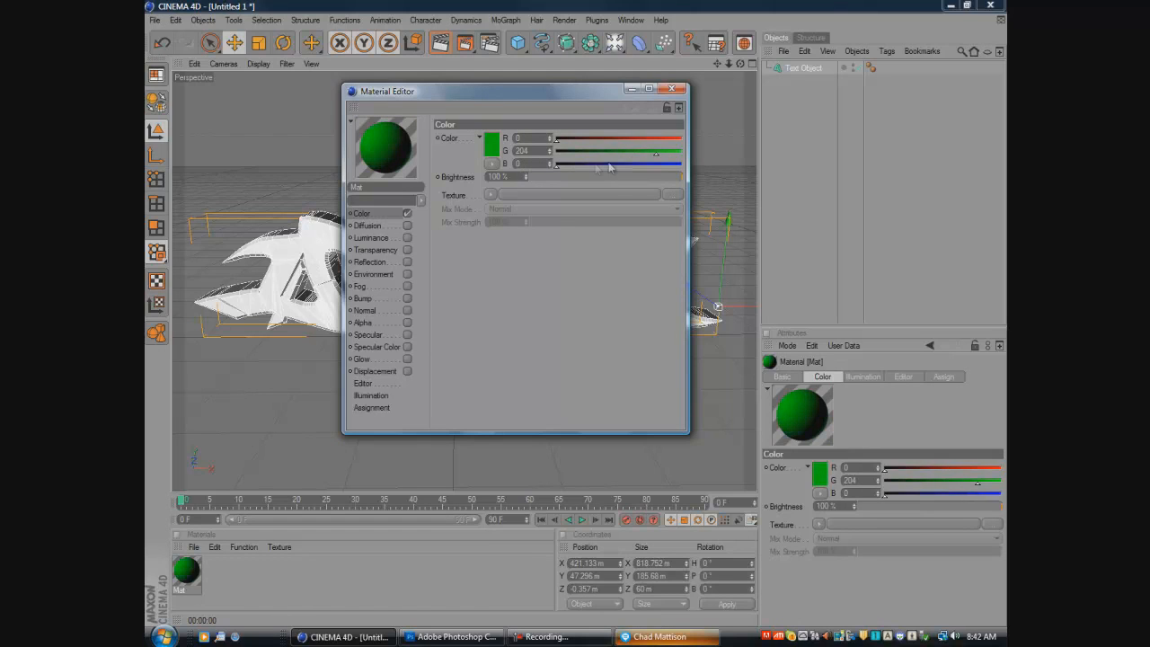
pyautogui.moveTo(657, 153)
pyautogui.mouseDown()
pyautogui.moveTo(672, 153)
pyautogui.moveTo(641, 157)
pyautogui.mouseUp()
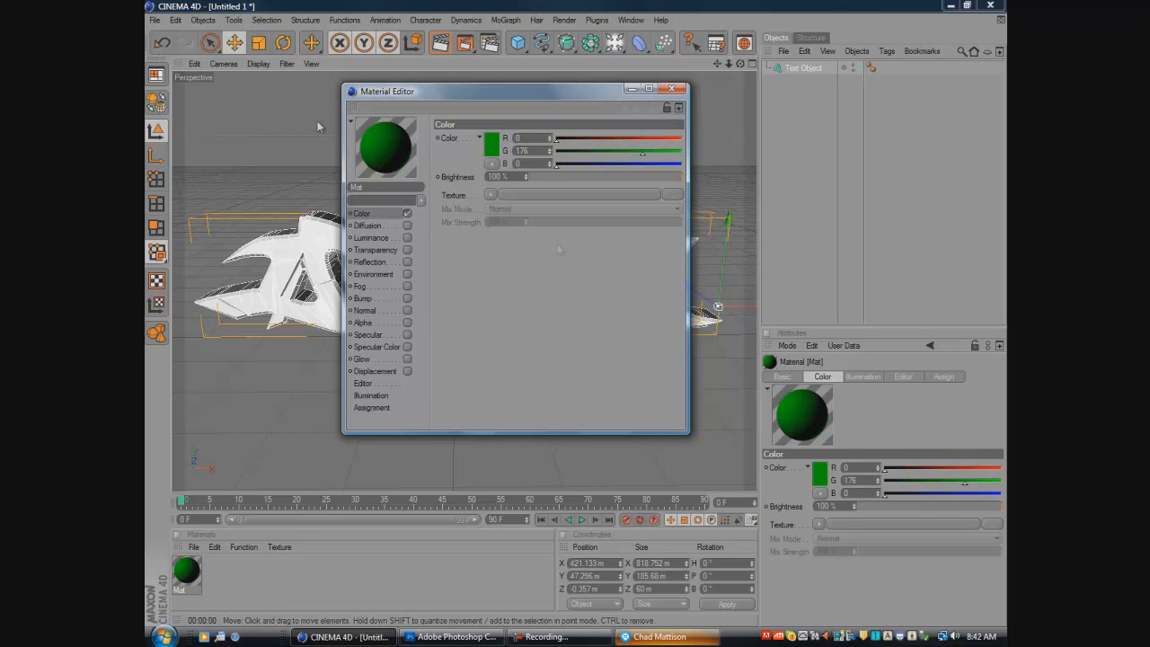
# - Enable the green material's Reflection channel with a Fresnel texture and close the Material Editor
pyautogui.click(407, 262)
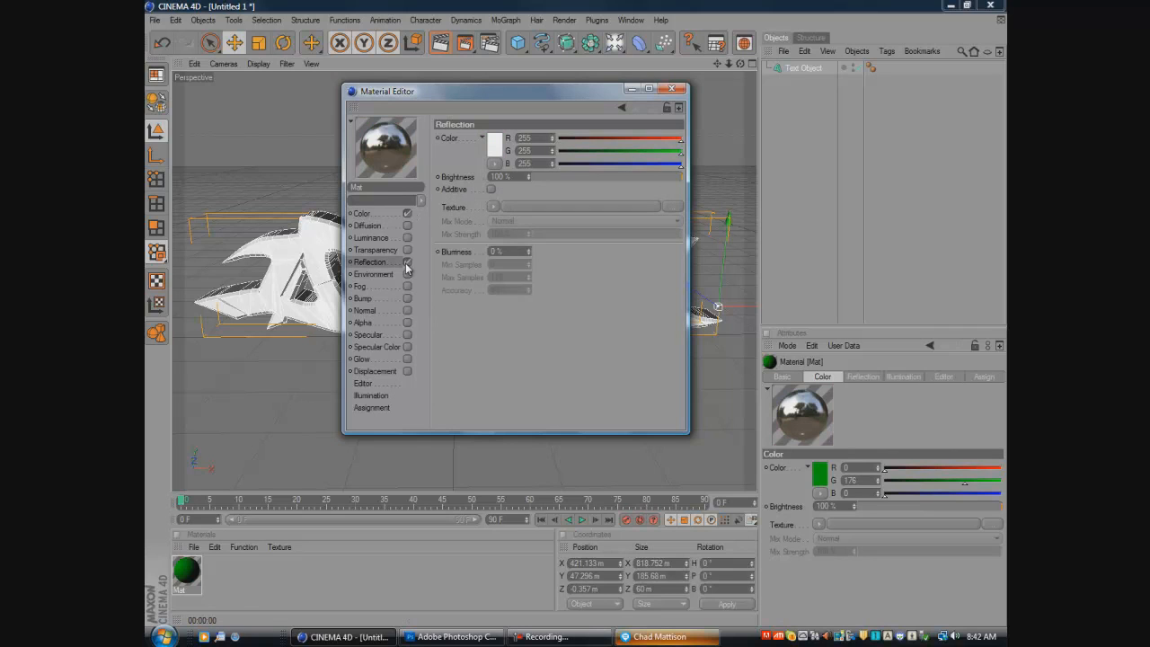
pyautogui.click(494, 207)
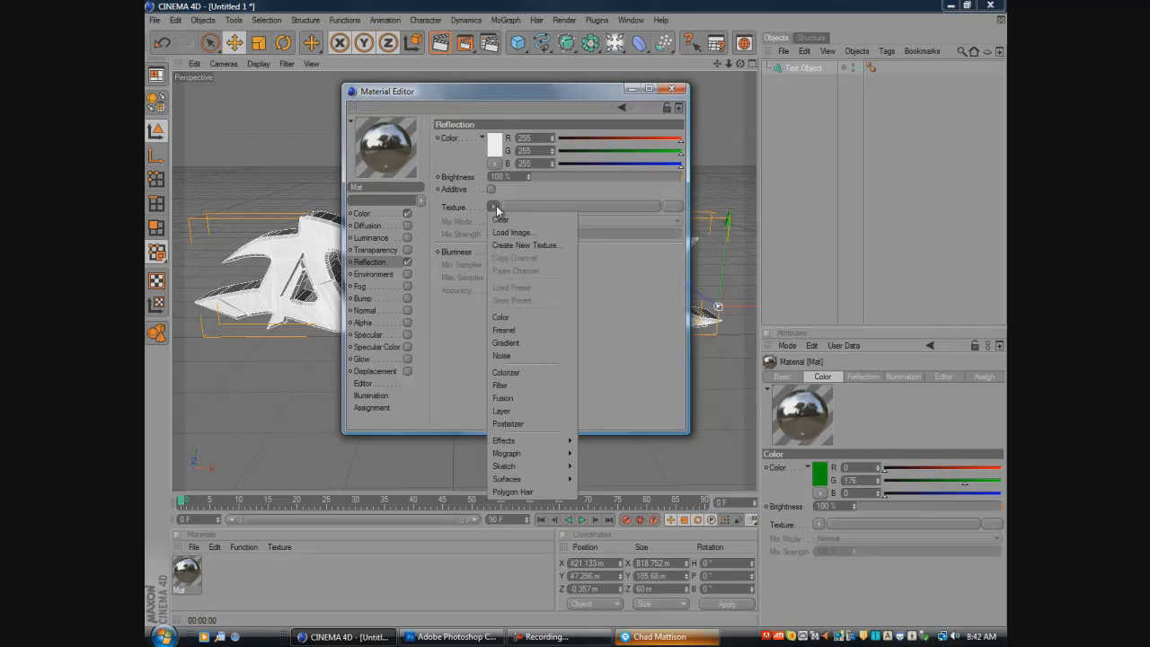
pyautogui.click(514, 334)
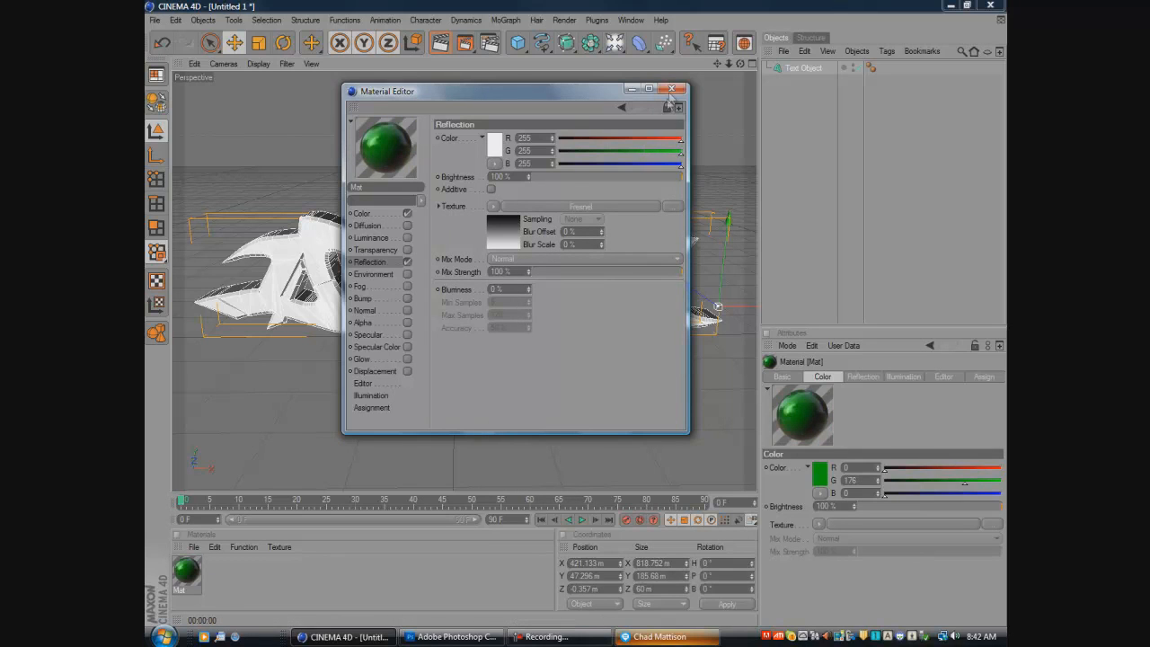
pyautogui.click(672, 89)
# - Apply the green material to the graffiti text and preview-render the view
pyautogui.moveTo(186, 571); pyautogui.dragTo(349, 332)
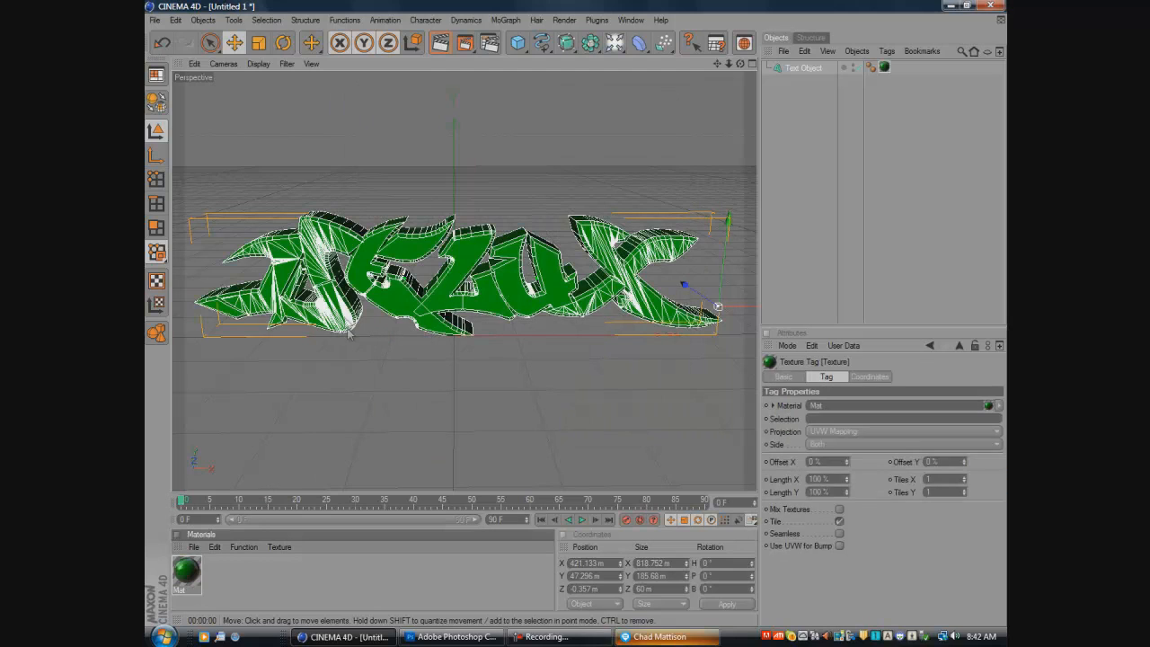
pyautogui.click(442, 44)
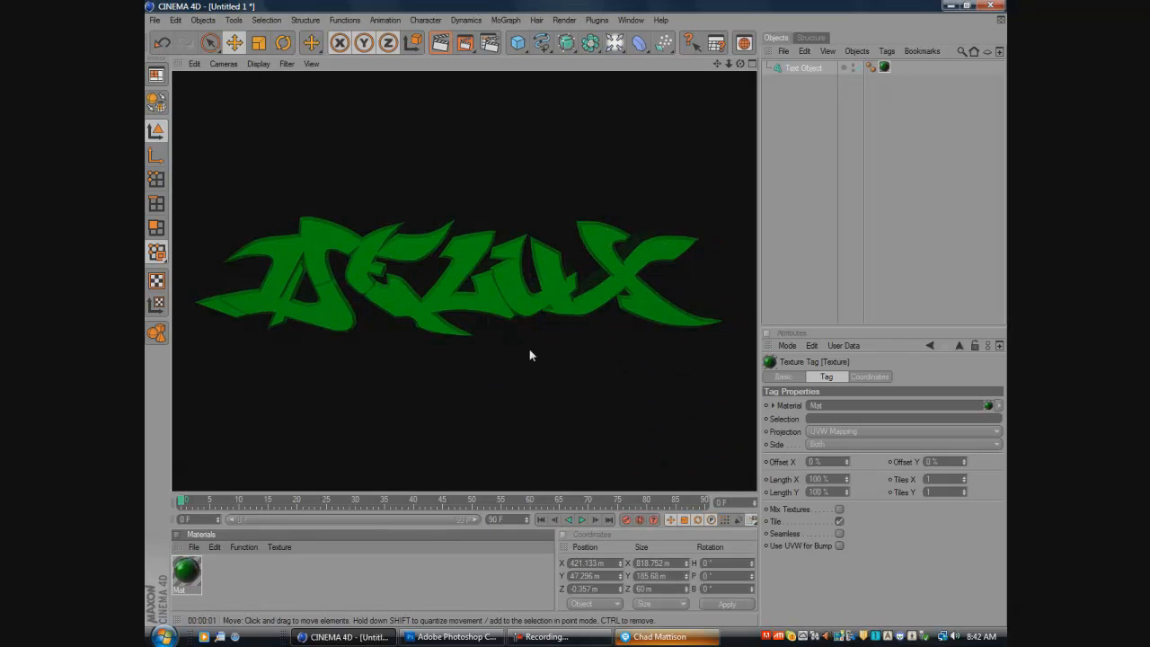
pyautogui.click(509, 332)
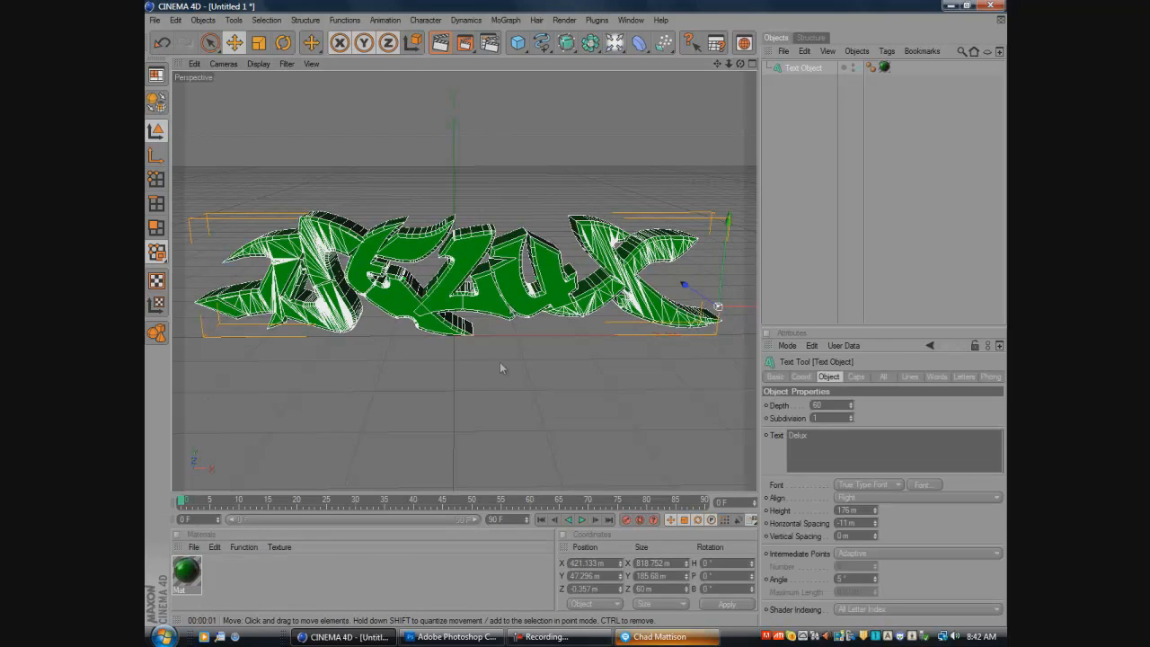
pyautogui.click(405, 458)
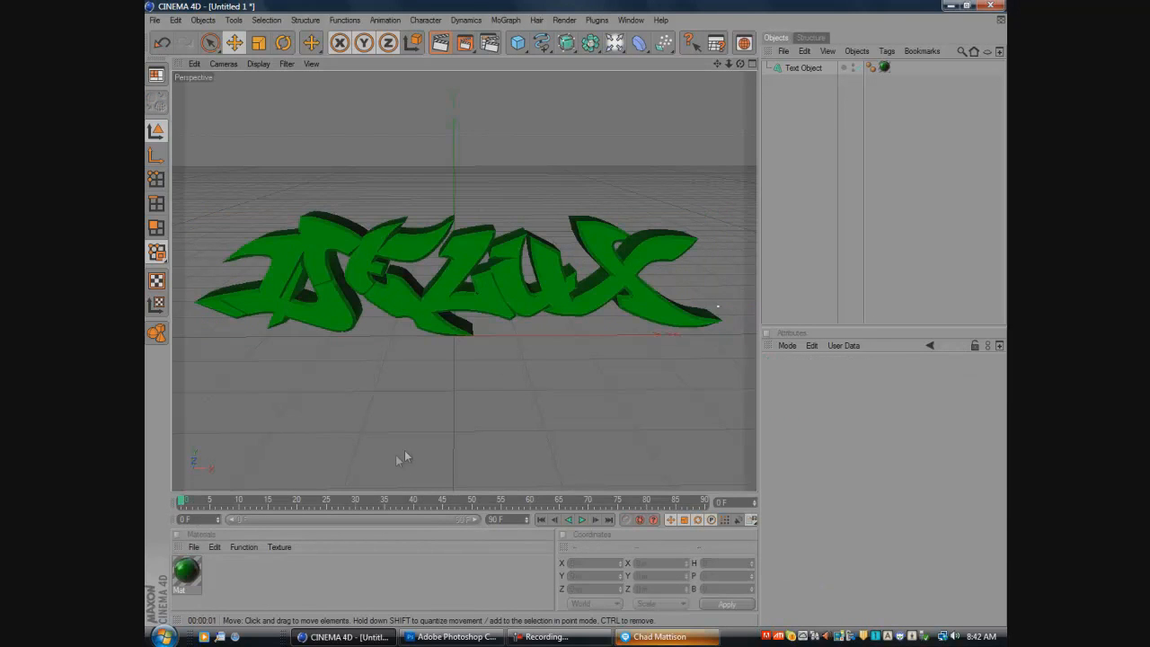
# - Set the render output size to 1280 x 720 pixels in the Render Settings
pyautogui.click(489, 43)
pyautogui.click(428, 68)
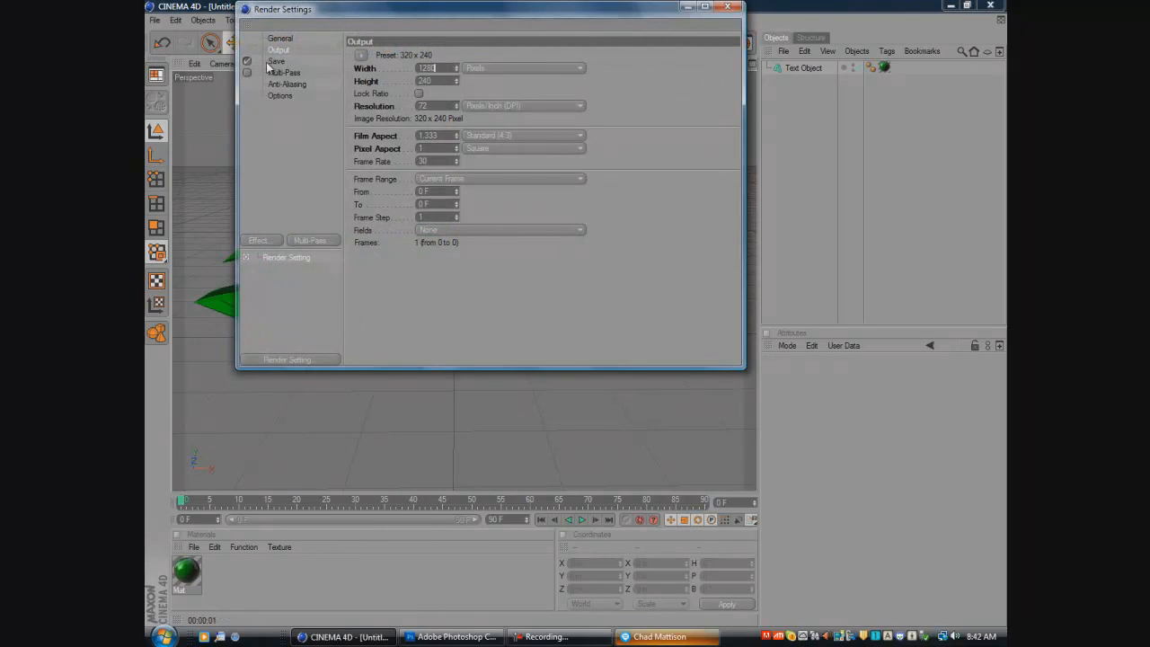
pyautogui.press('Tab')
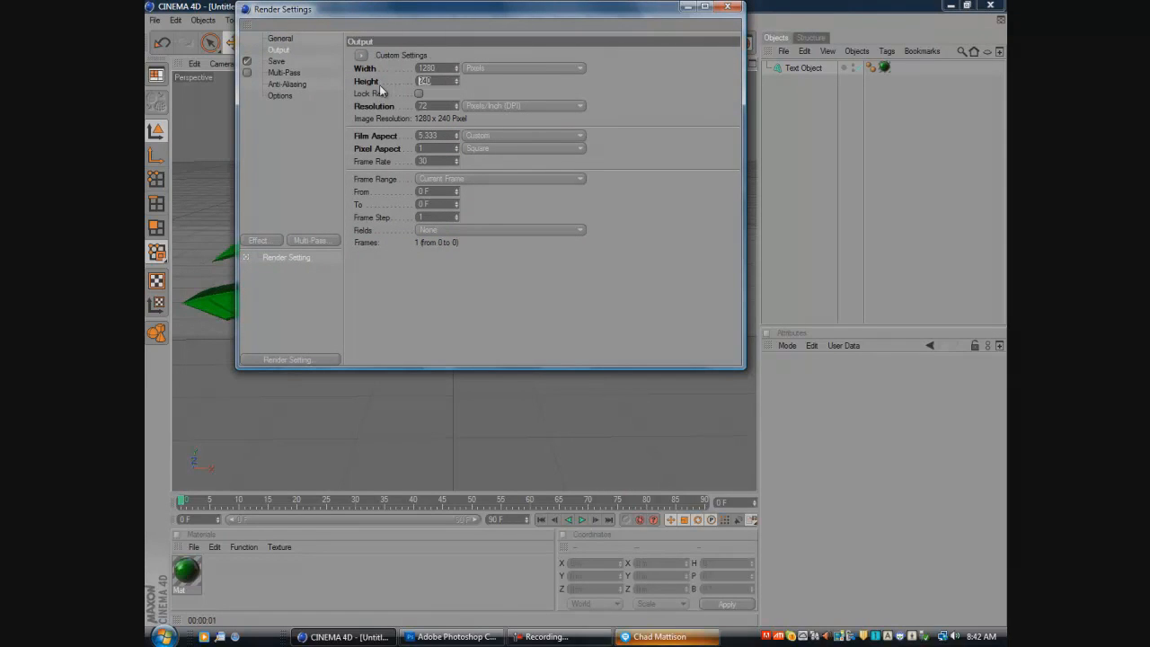
pyautogui.write('720')
pyautogui.click(331, 114)
pyautogui.click(279, 40)
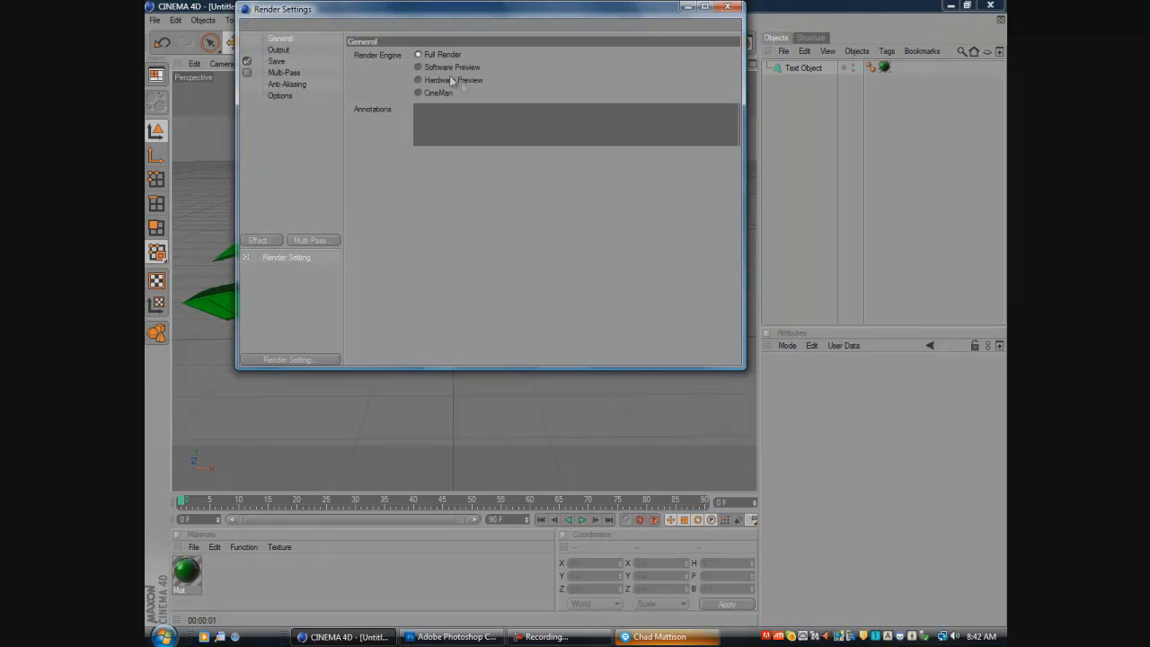
pyautogui.click(279, 50)
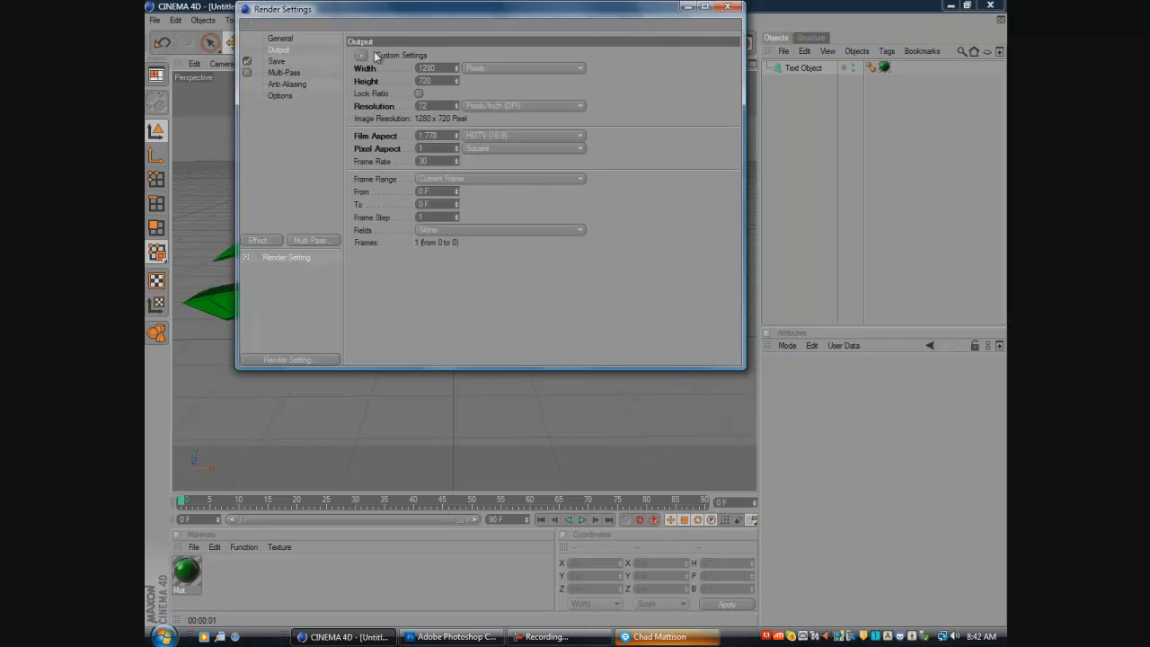
pyautogui.click(280, 39)
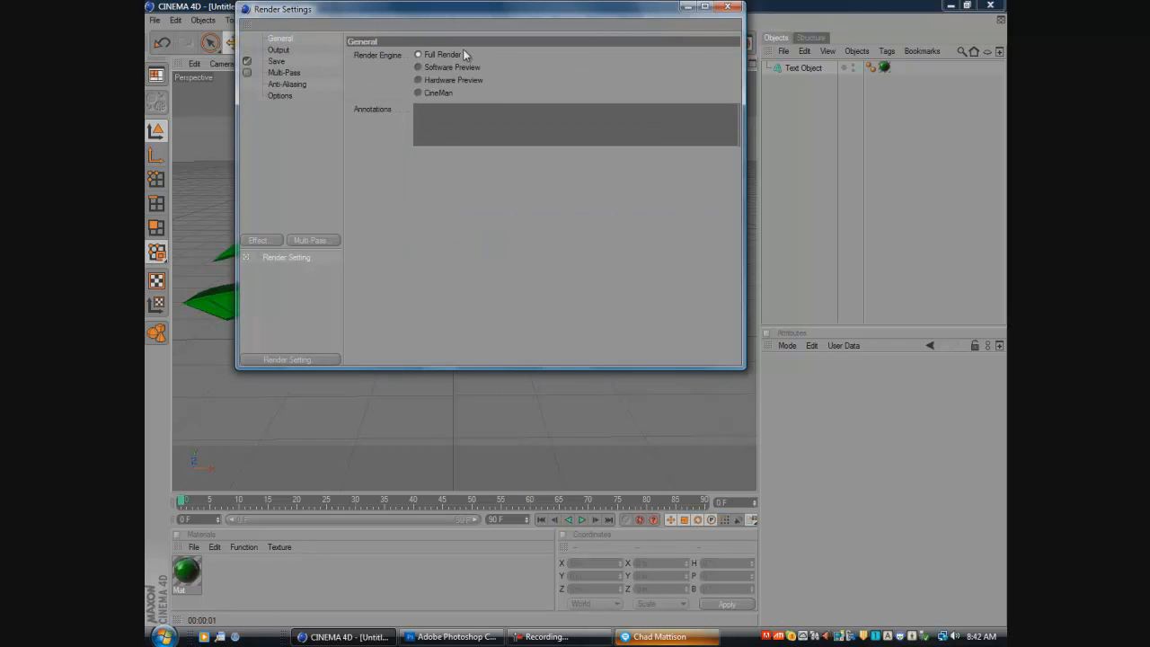
# - Keep the alpha channel enabled for the saved render image and choose Best anti-aliasing
pyautogui.click(276, 61)
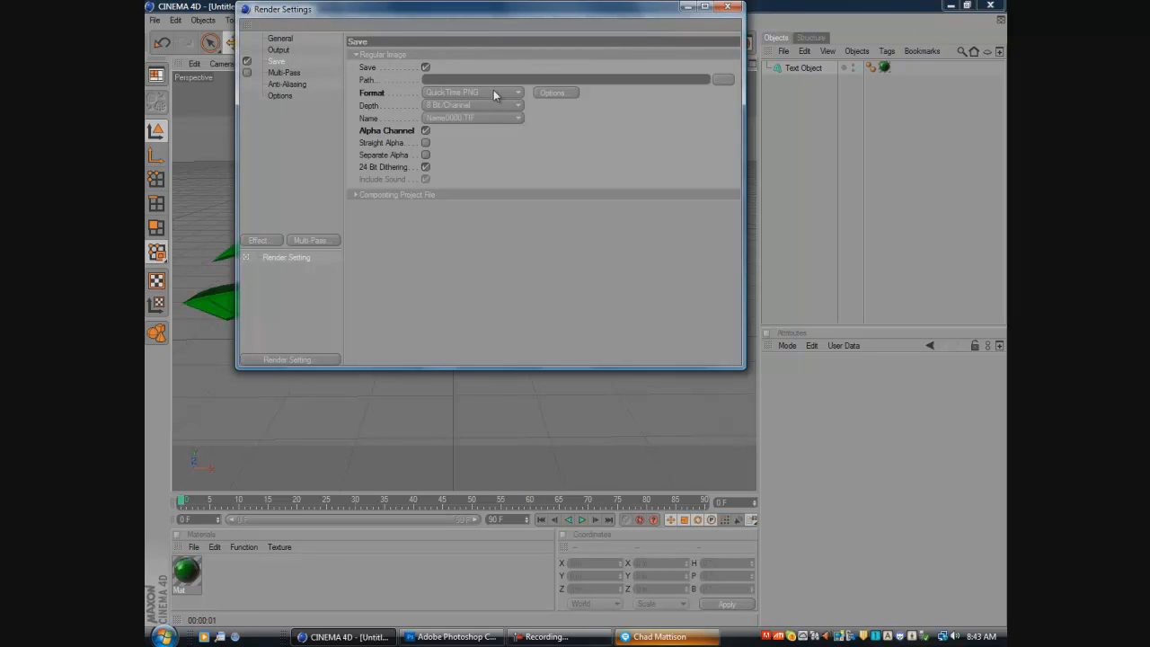
pyautogui.click(425, 131)
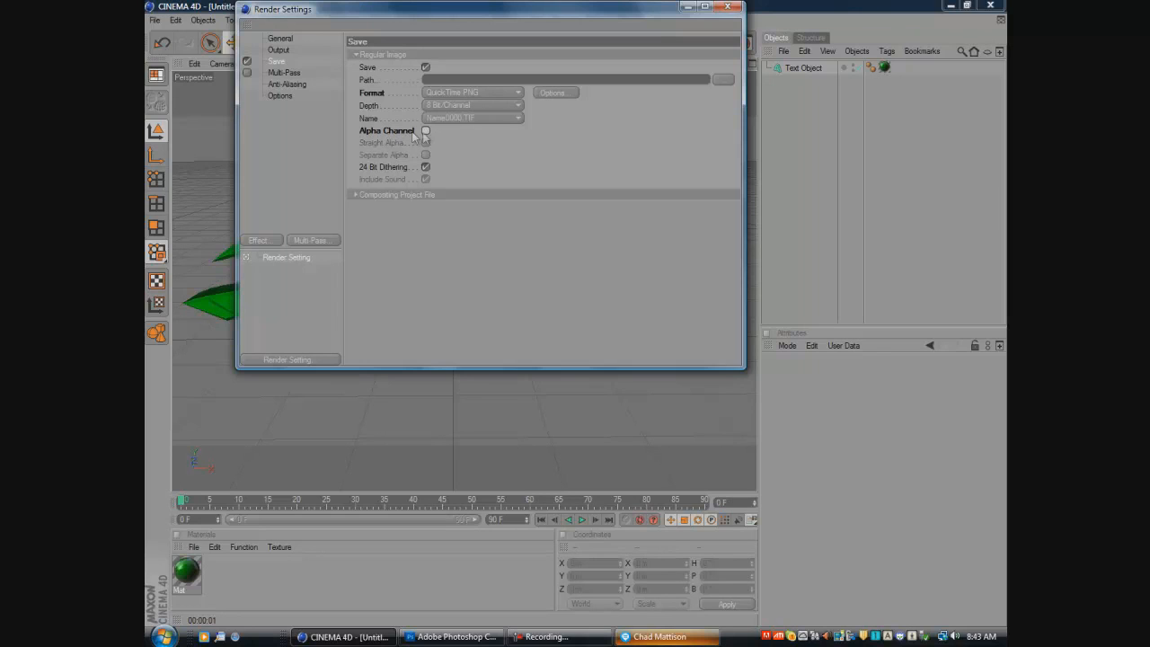
pyautogui.click(426, 131)
pyautogui.click(291, 76)
pyautogui.click(290, 85)
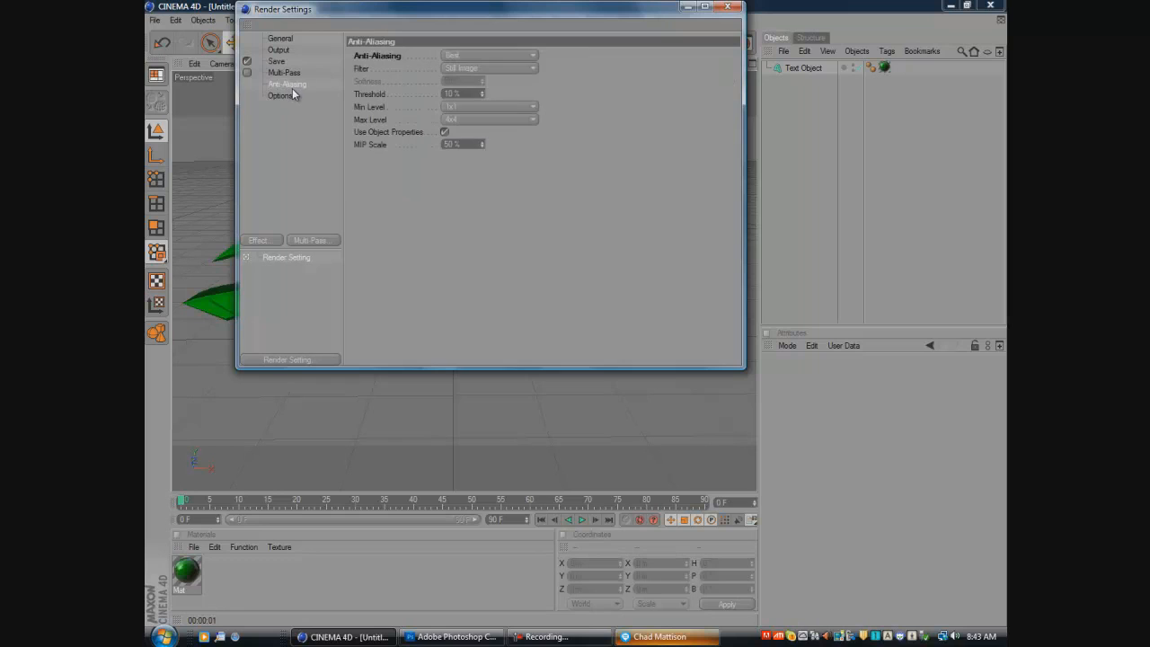
pyautogui.click(483, 54)
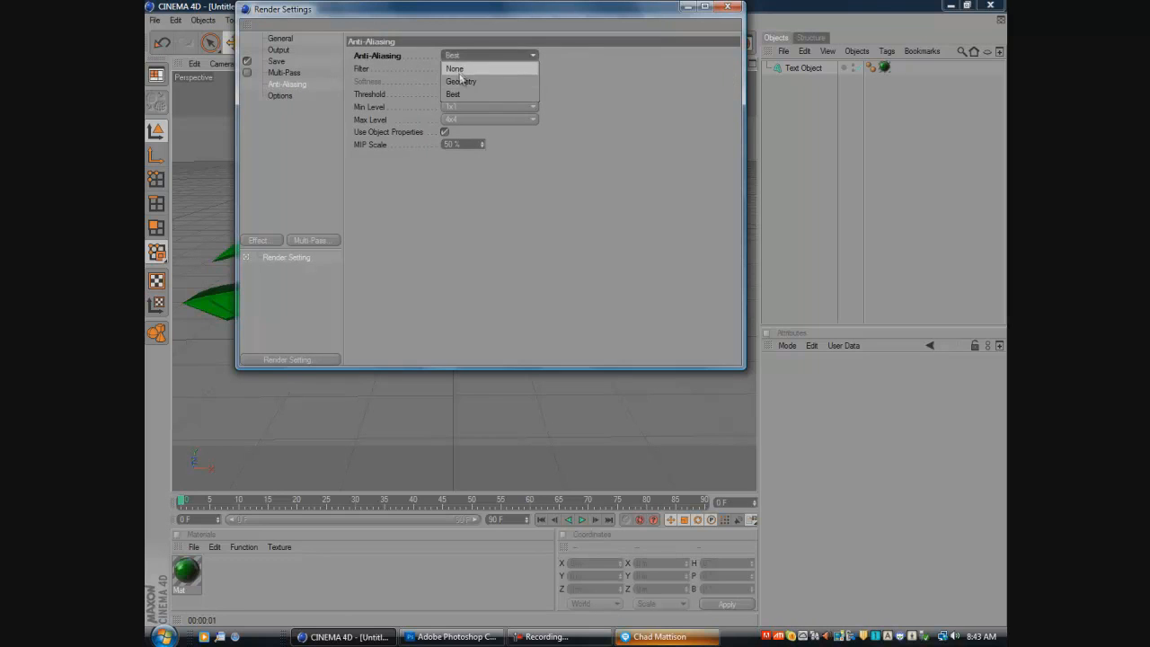
pyautogui.click(465, 94)
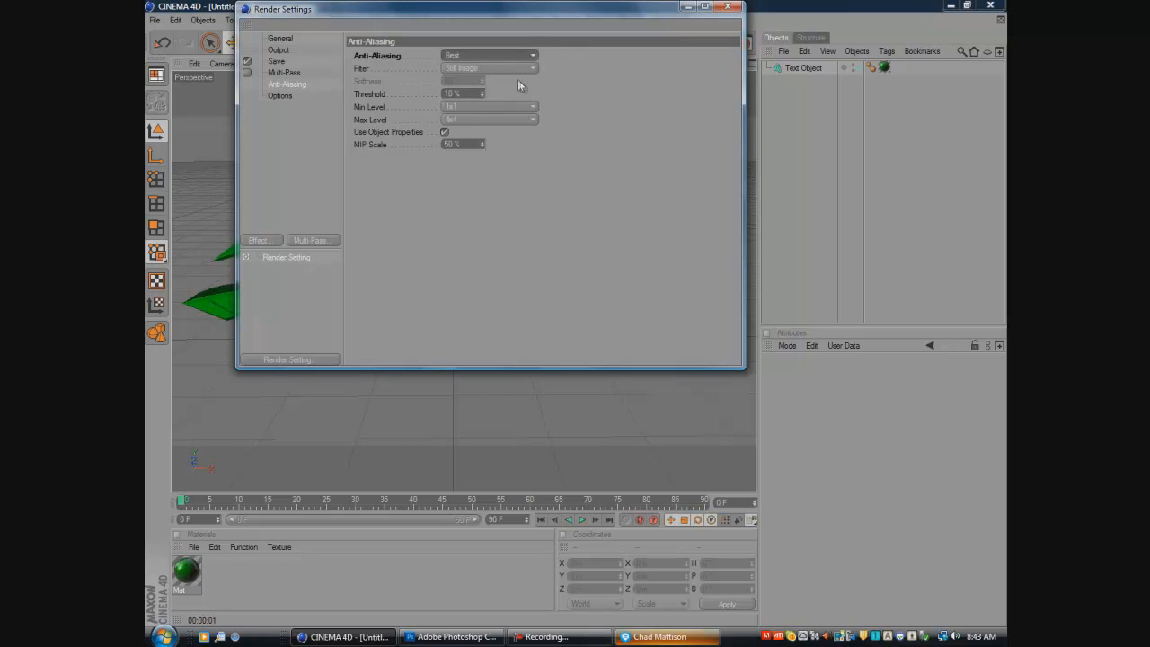
# - Review the Options, General, Save, Multi-Pass and Anti-Aliasing render settings and close the dialog
pyautogui.click(279, 96)
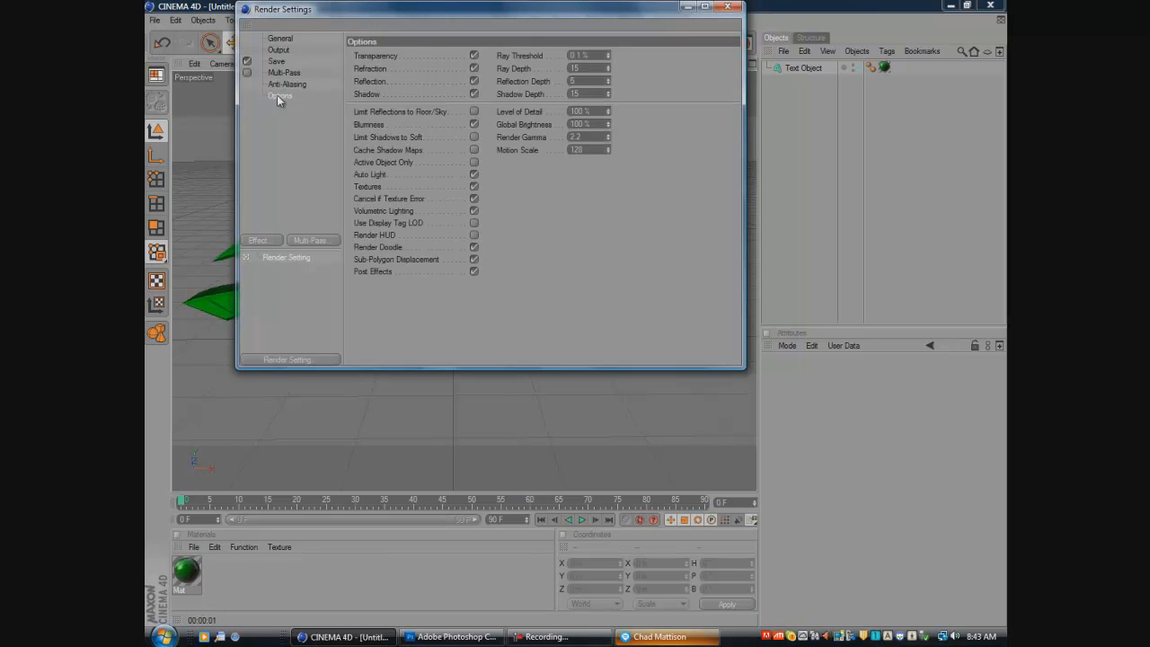
pyautogui.click(274, 37)
pyautogui.click(277, 60)
pyautogui.click(283, 71)
pyautogui.click(288, 85)
pyautogui.click(280, 95)
pyautogui.click(277, 61)
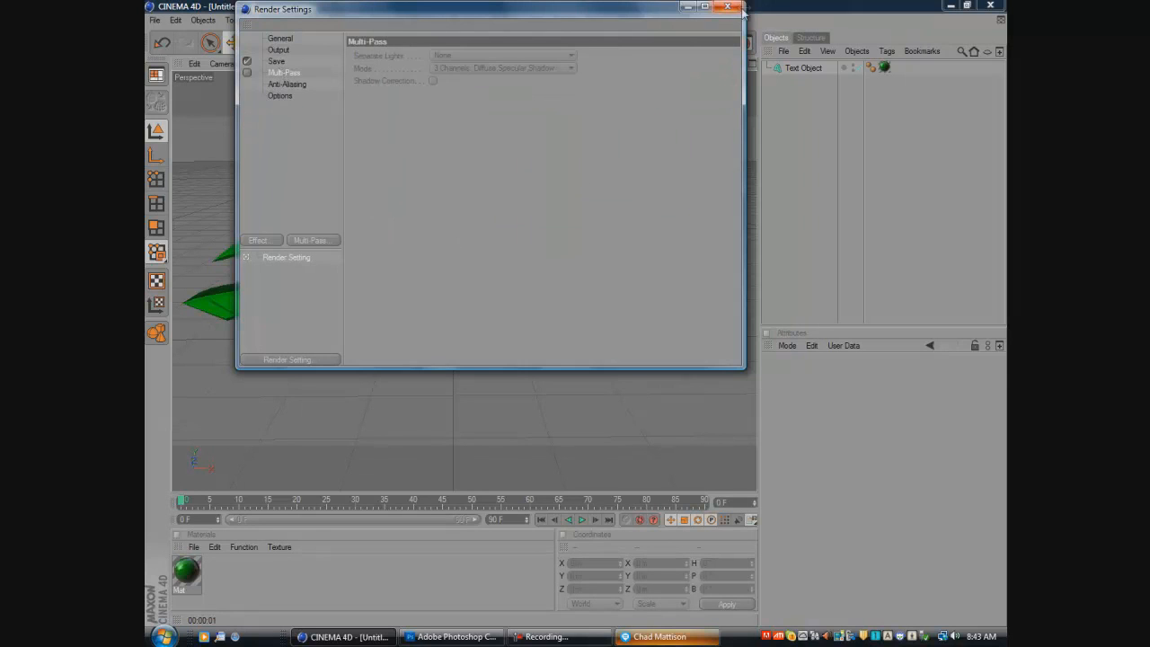
pyautogui.click(728, 7)
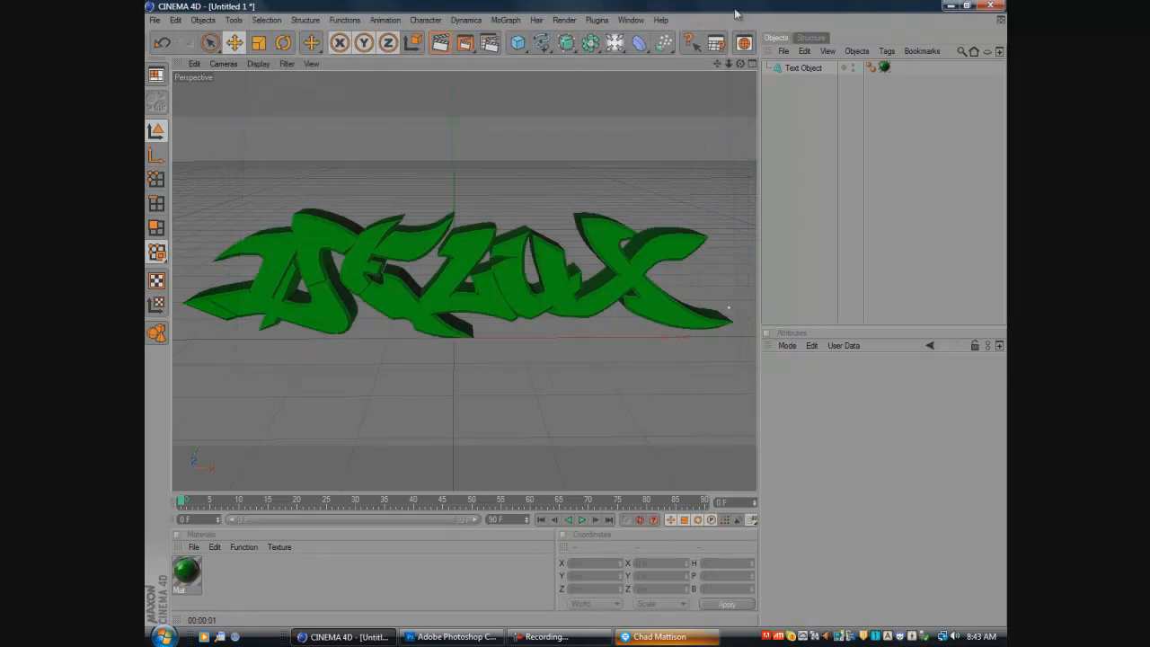
# - Render the text to the Picture Viewer and save it as a QuickTime PNG with alpha channel, named Delux YT, in Cinema 4D Stuff
pyautogui.click(467, 44)
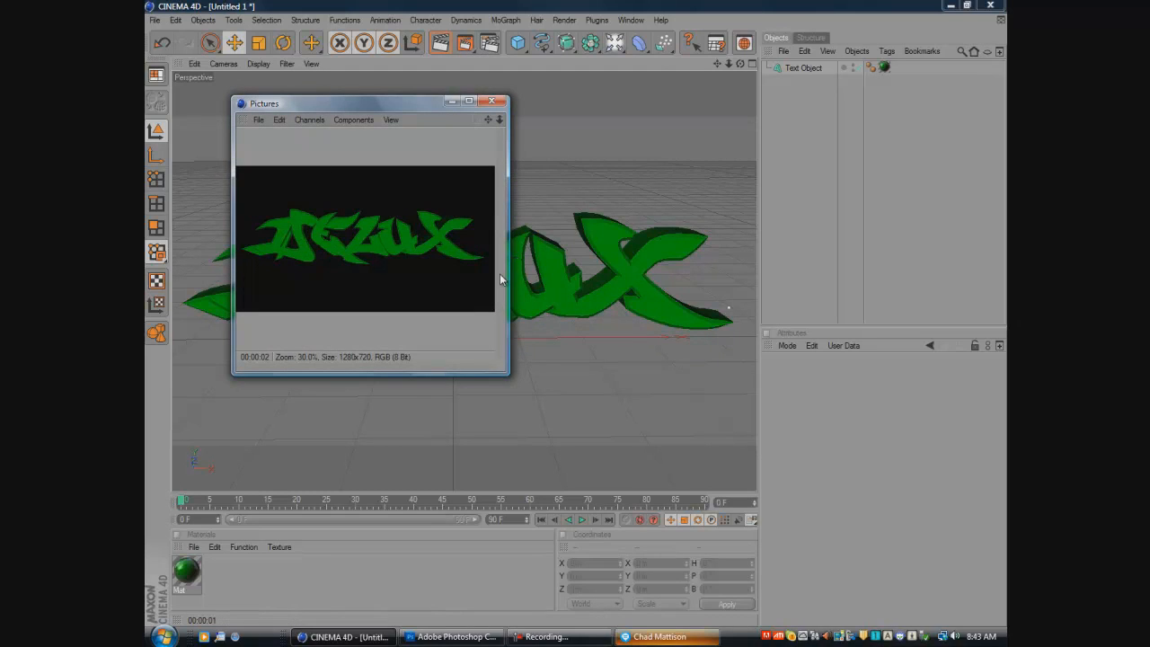
pyautogui.click(258, 120)
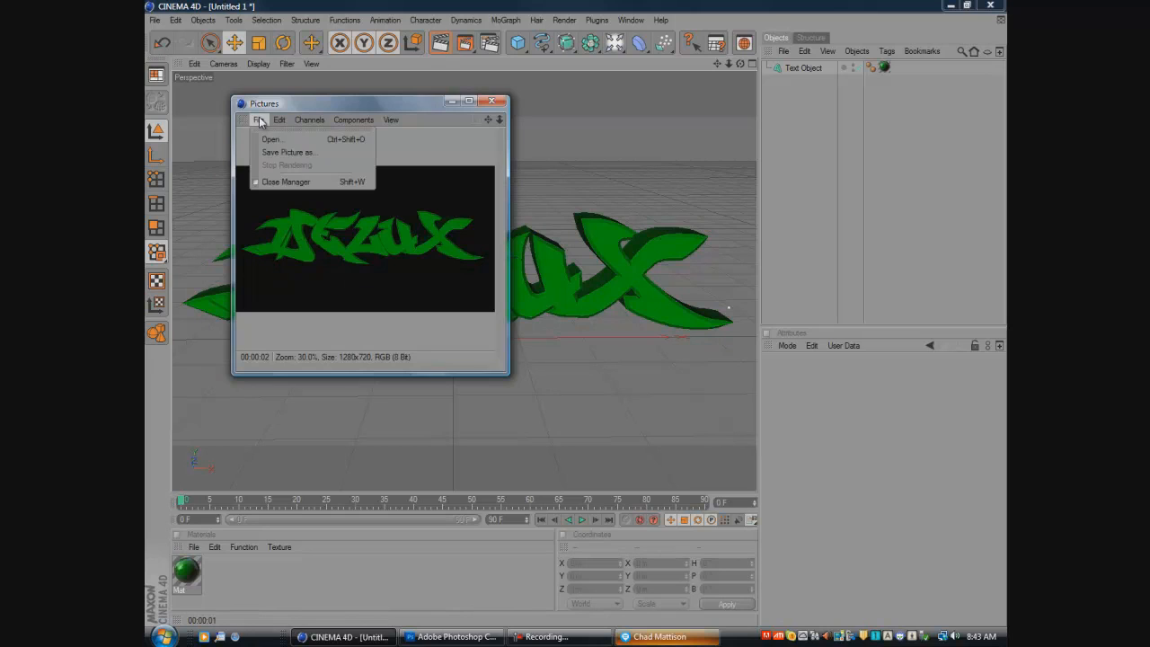
pyautogui.click(265, 151)
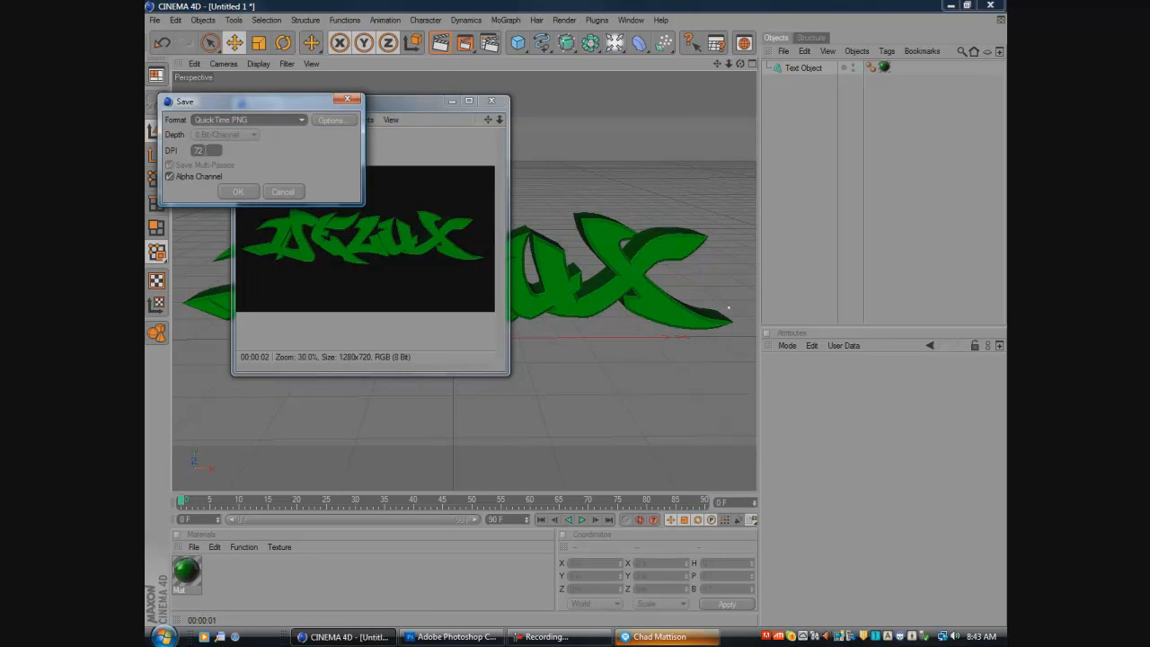
pyautogui.click(247, 195)
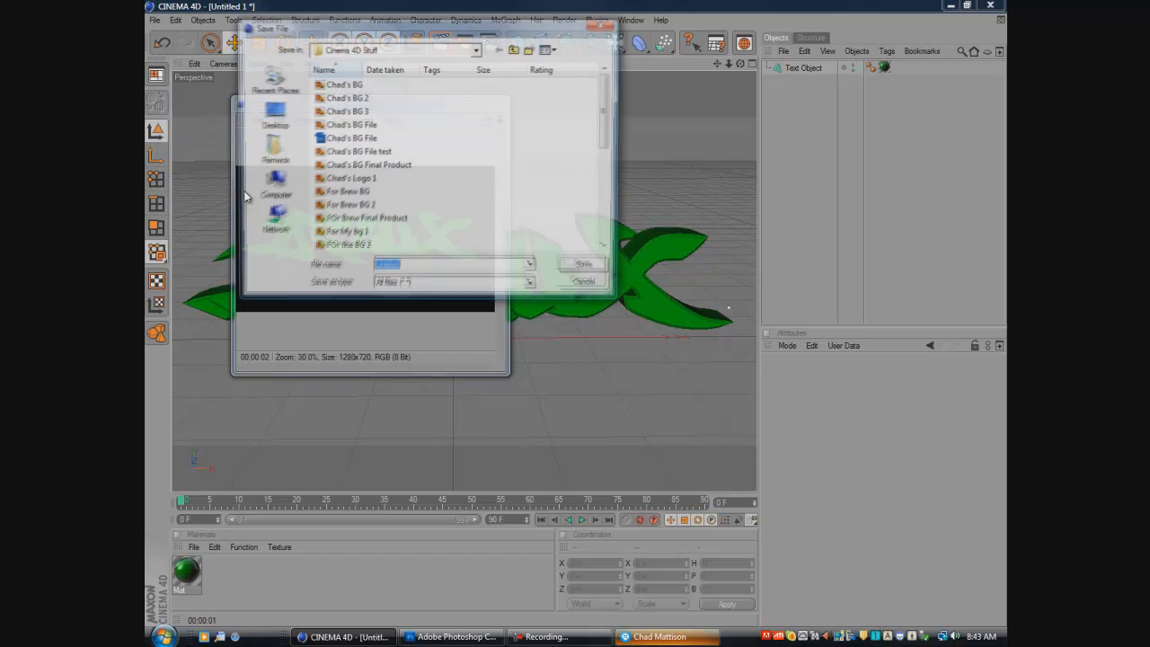
pyautogui.press('BackSpace')
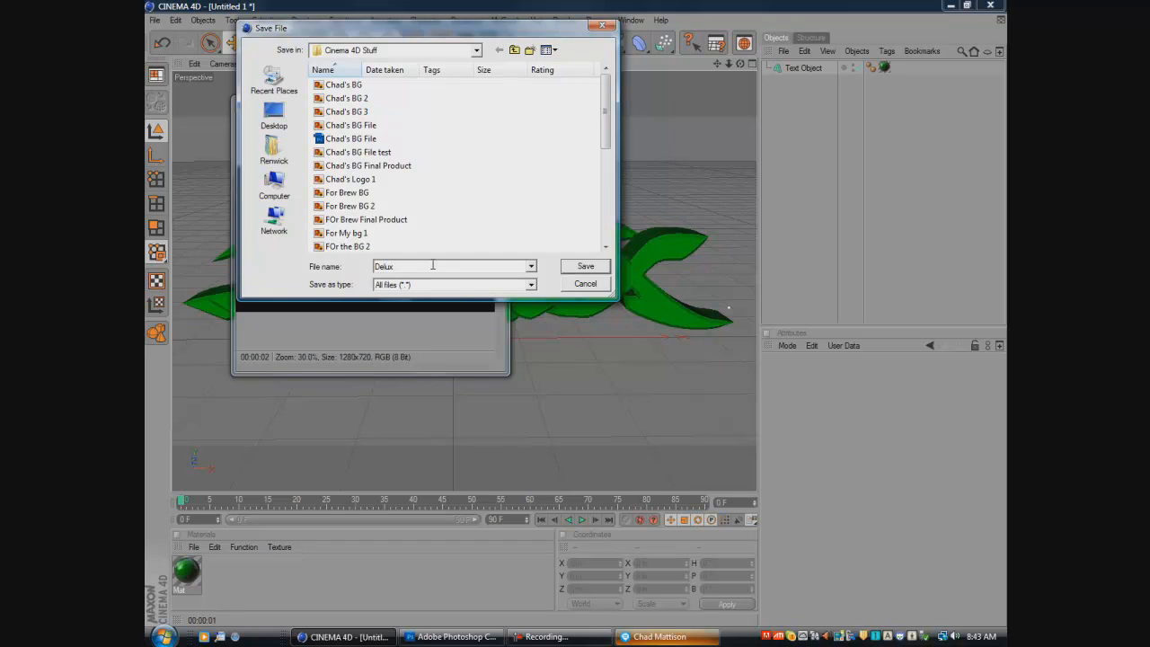
pyautogui.click(585, 266)
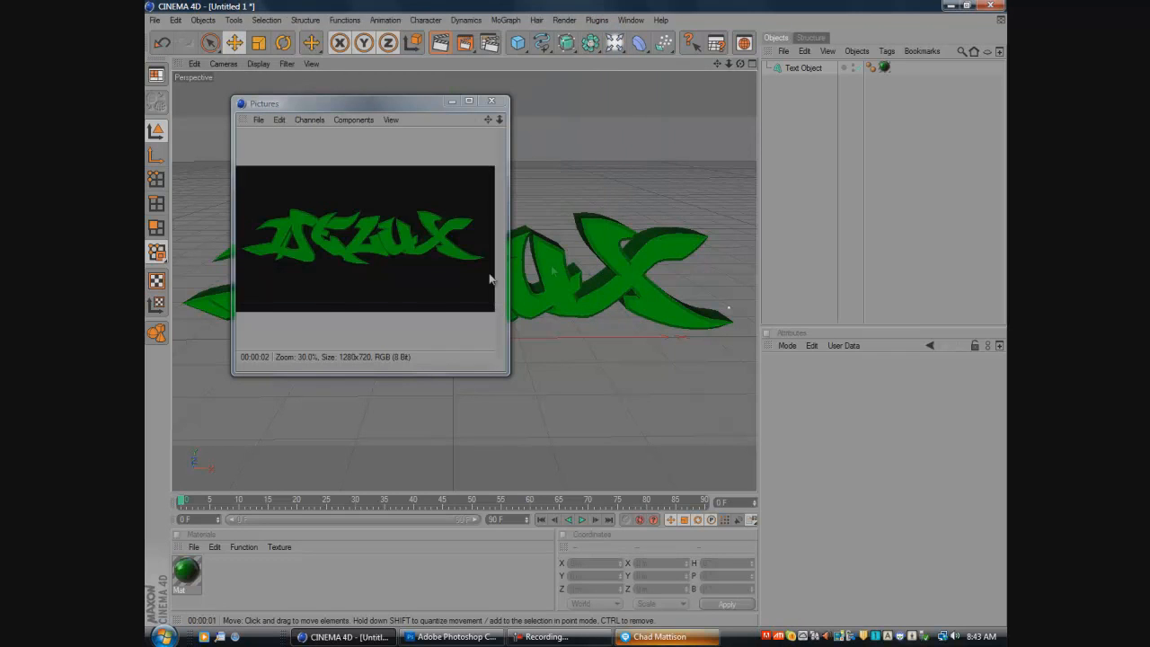
pyautogui.click(481, 103)
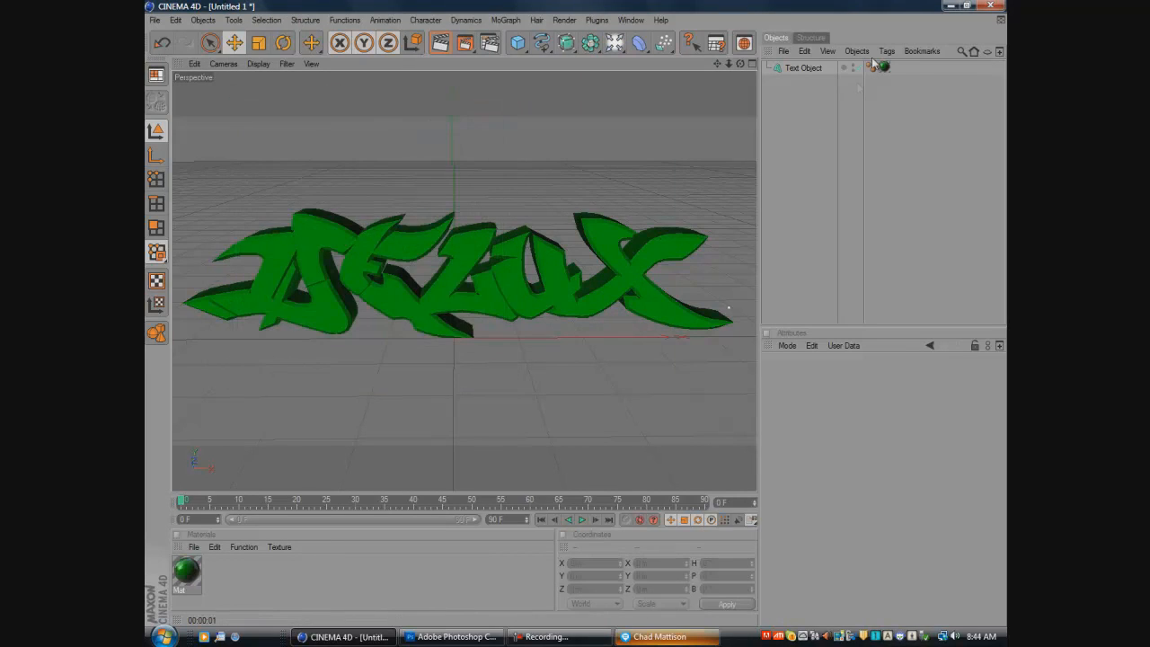
# - Delete the text object from the scene and add a cylinder primitive
pyautogui.click(809, 68)
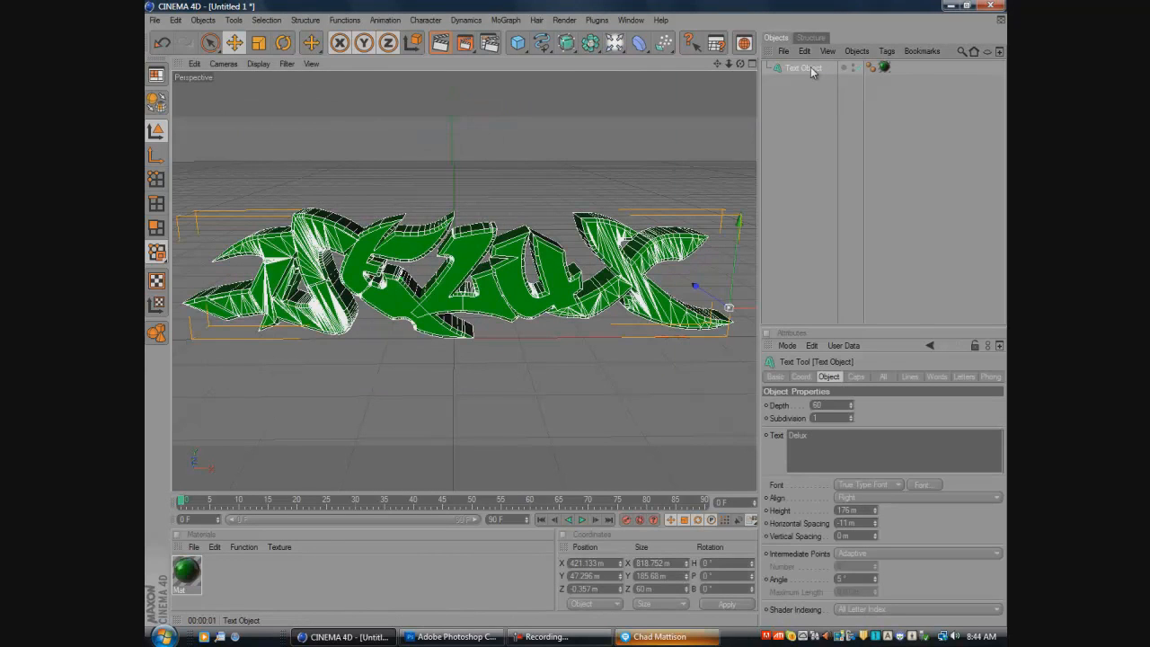
pyautogui.press('Delete')
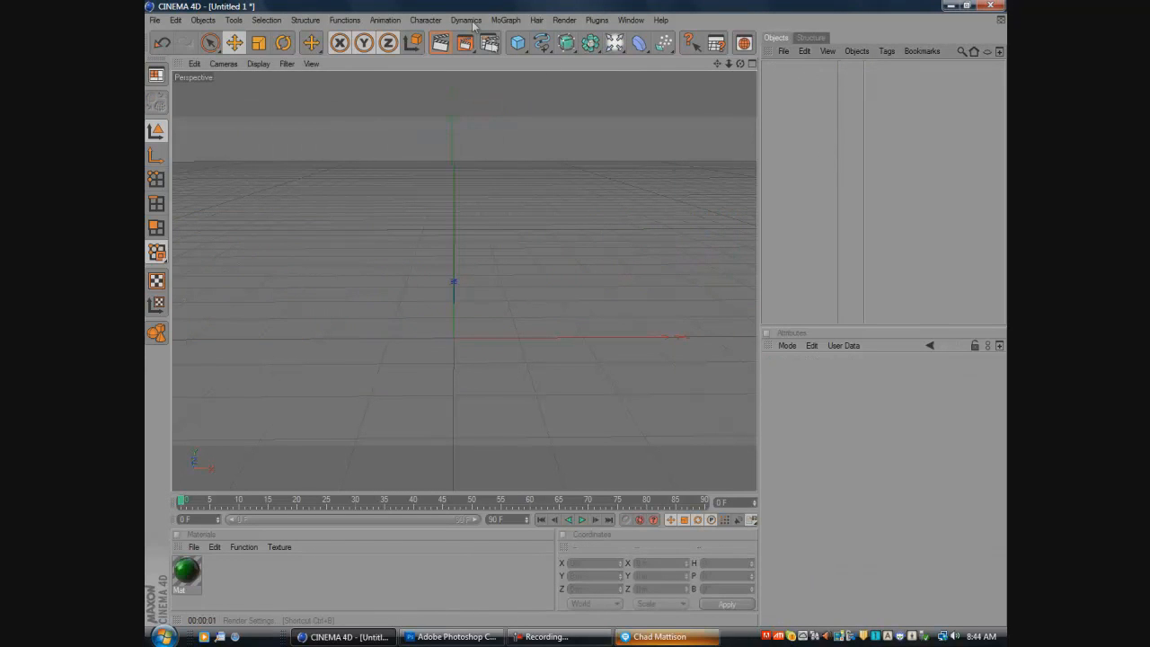
pyautogui.click(517, 44)
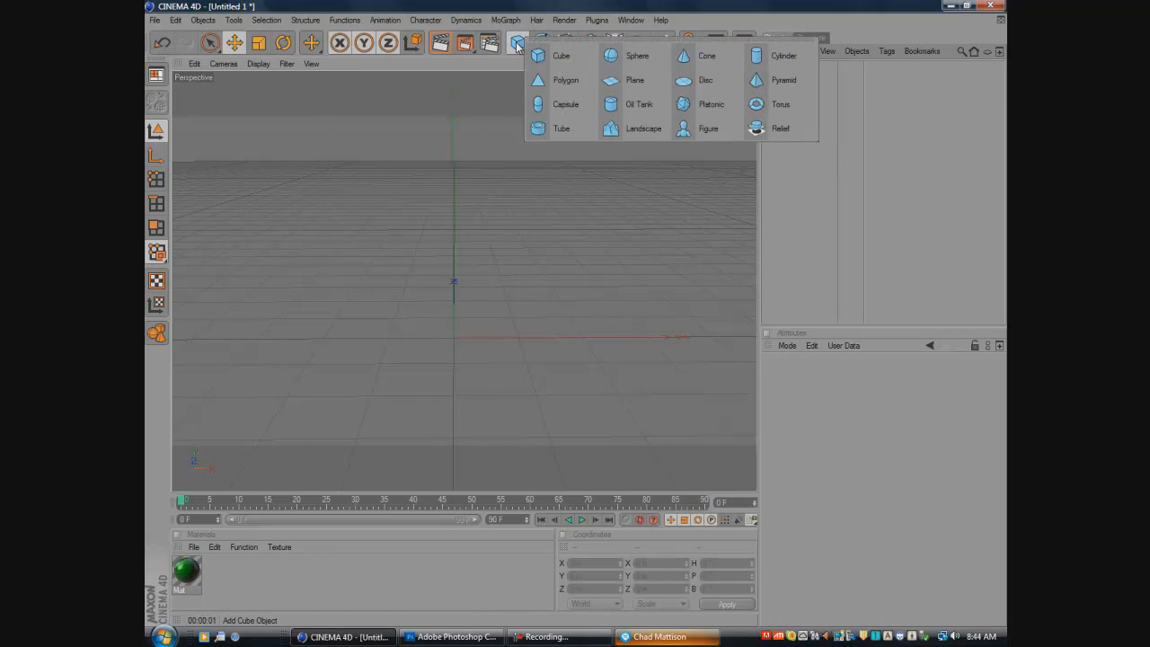
pyautogui.click(784, 57)
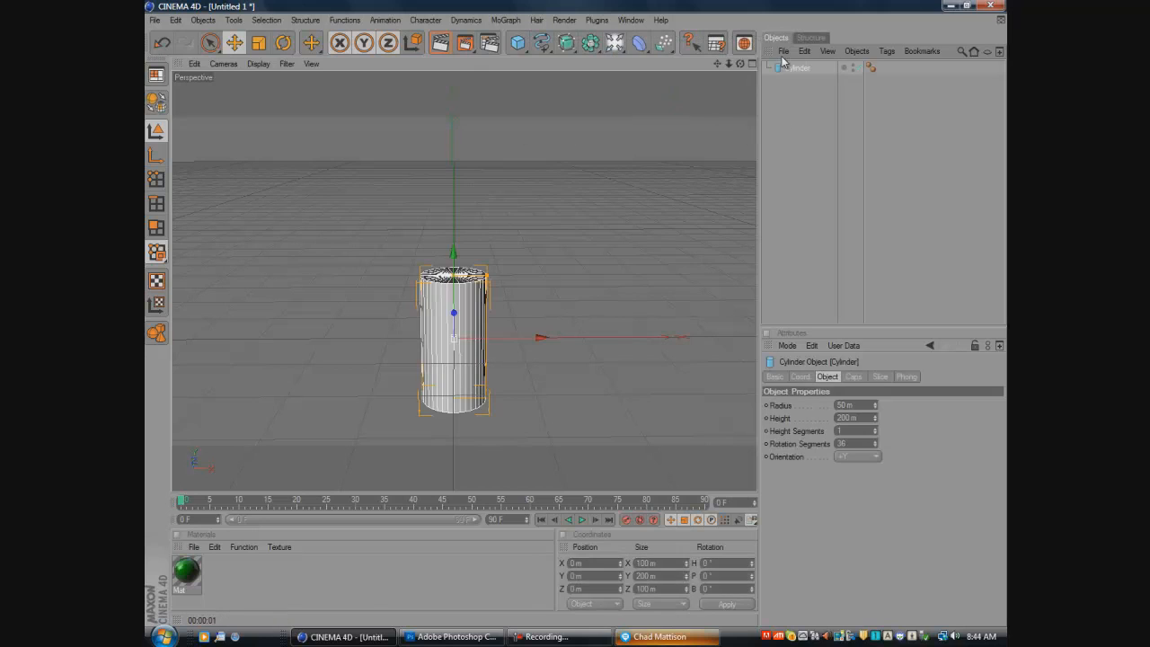
# - Set the cylinder's radius to 4 m and its height to 1000 m
pyautogui.click(850, 405)
pyautogui.write('4')
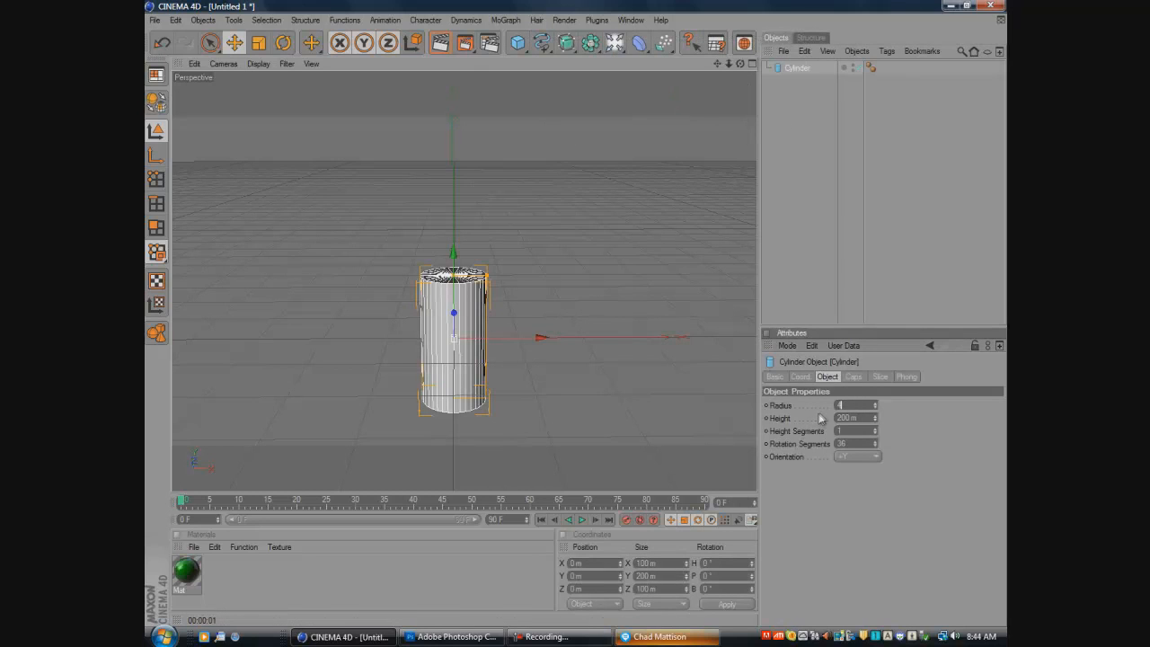
pyautogui.press('Return')
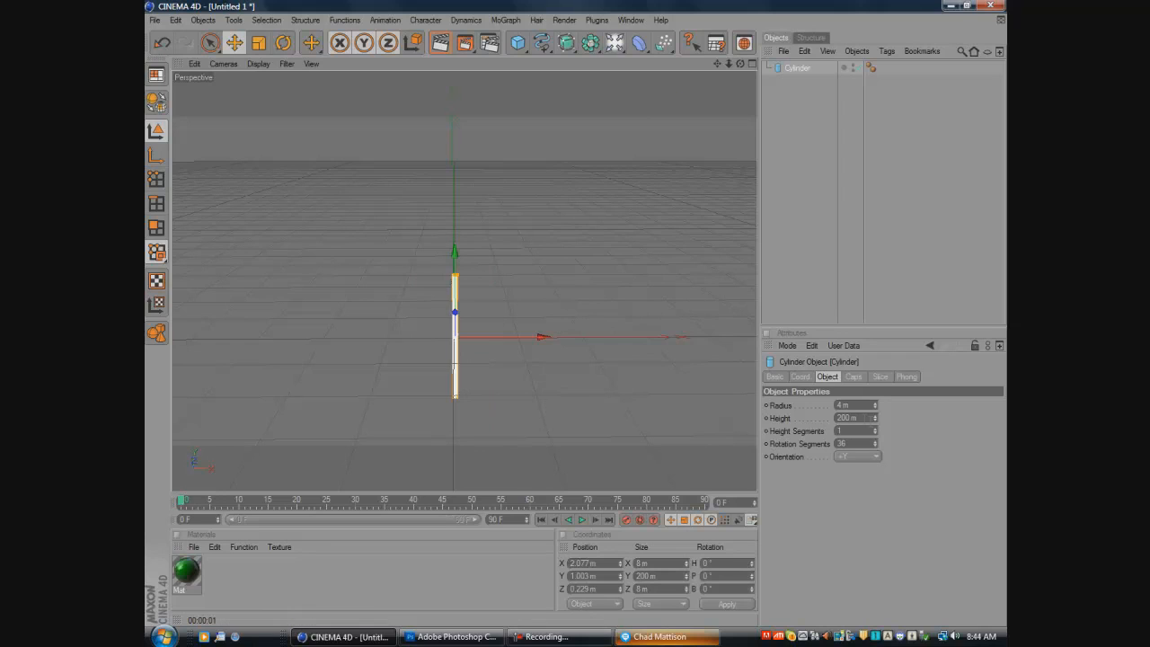
pyautogui.press('Tab')
pyautogui.write('1000')
pyautogui.click(708, 380)
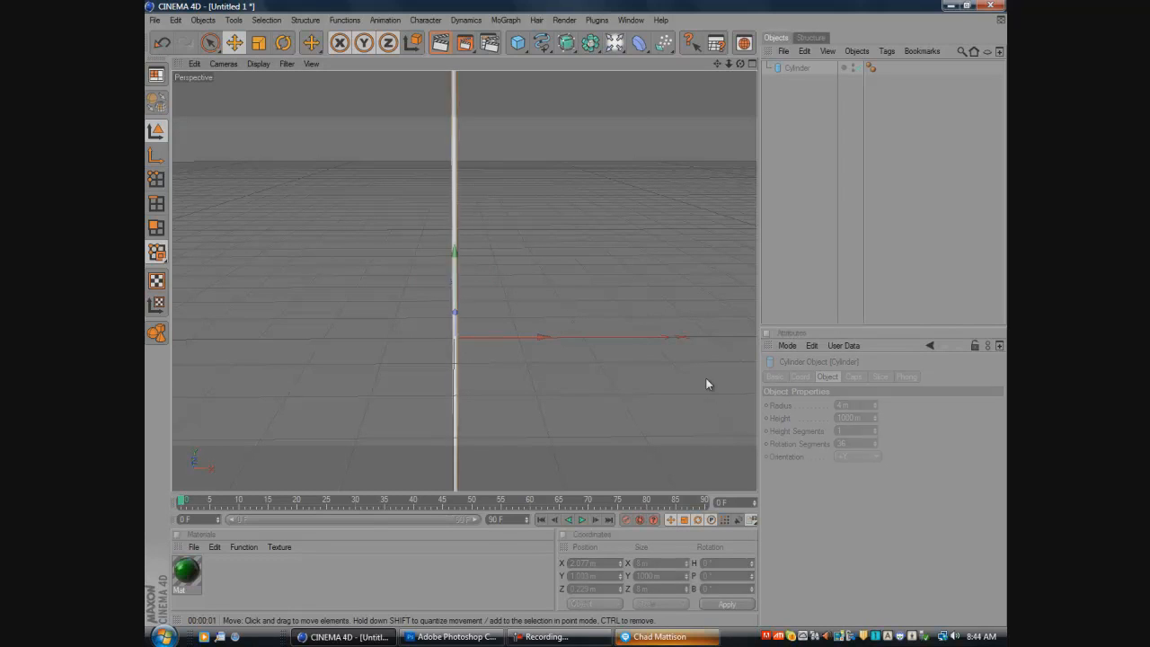
# - Rotate the long thin cylinder by about 90° so it lies horizontally across the view
pyautogui.click(460, 278)
pyautogui.click(283, 43)
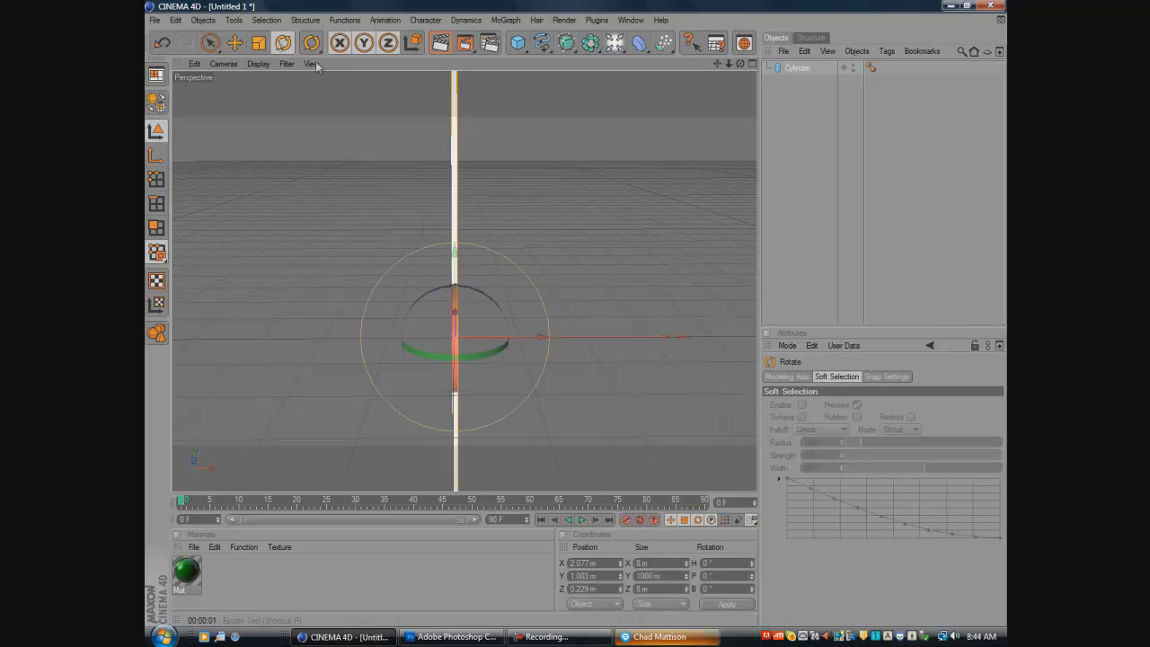
pyautogui.moveTo(479, 291); pyautogui.dragTo(488, 352)
pyautogui.click(578, 400)
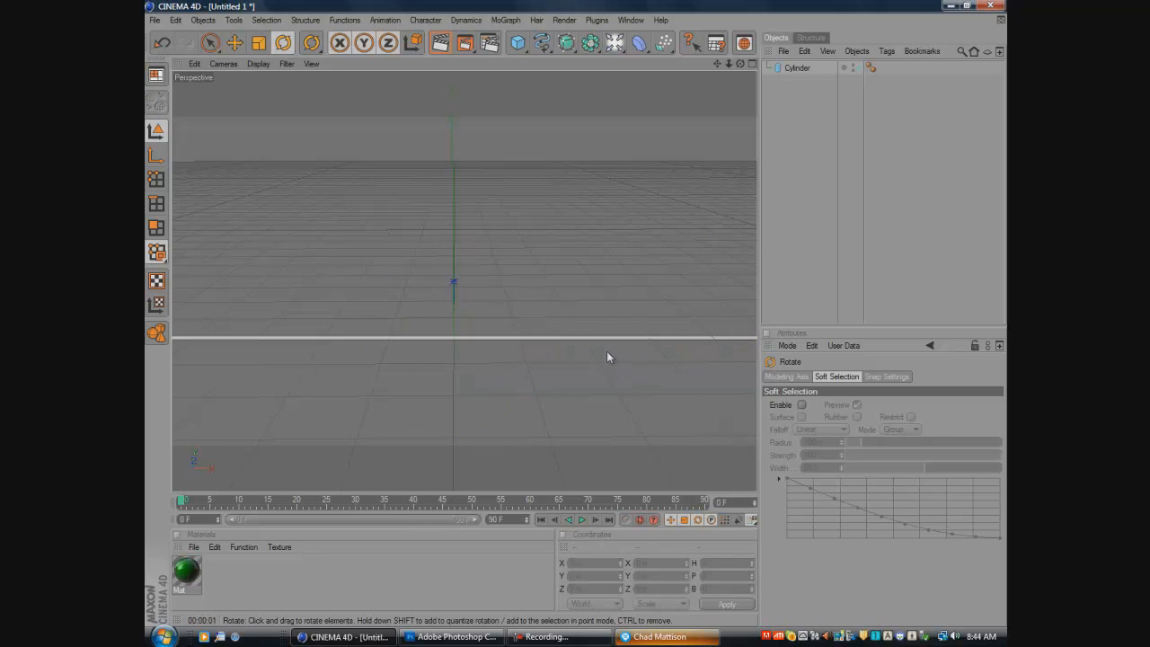
pyautogui.moveTo(741, 64); pyautogui.dragTo(576, 313)
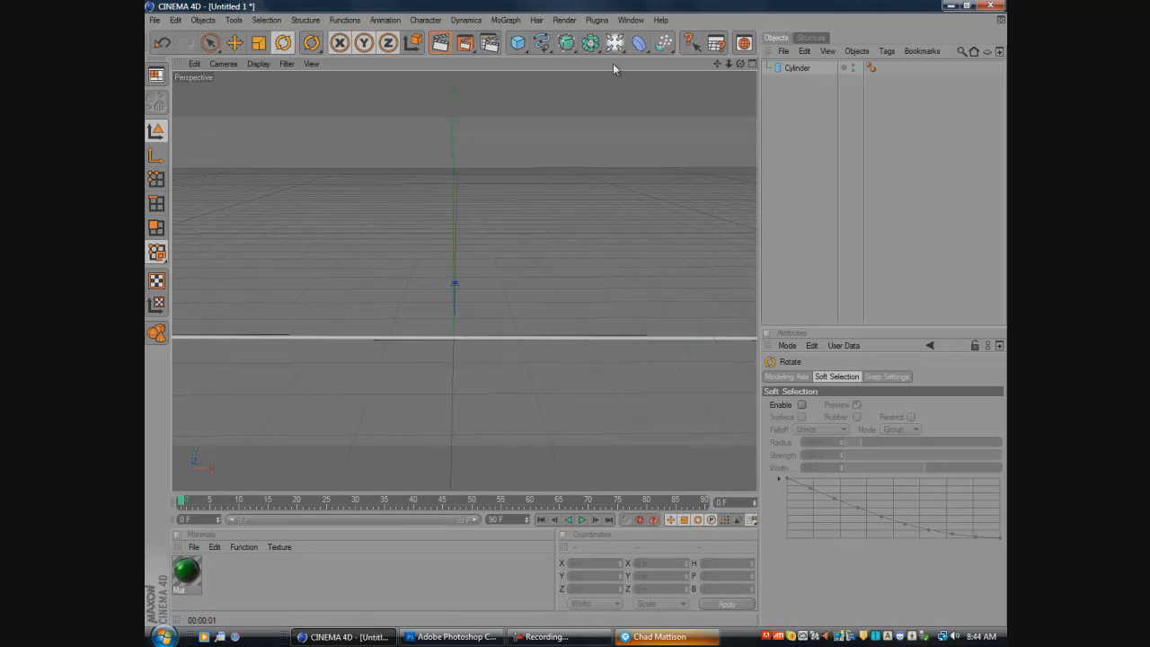
# - Add a second cylinder with a radius of 4 m and a height of 1000 m
pyautogui.moveTo(518, 42); pyautogui.dragTo(786, 52)
pyautogui.moveTo(856, 406); pyautogui.dragTo(794, 416)
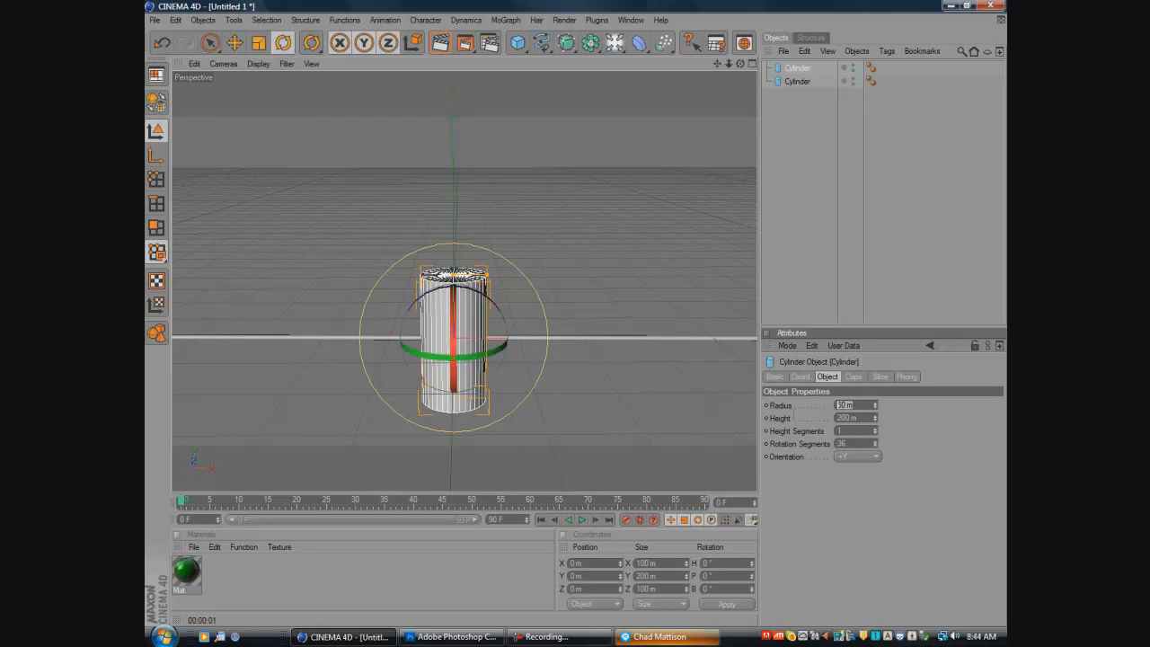
pyautogui.write('4')
pyautogui.press('Tab')
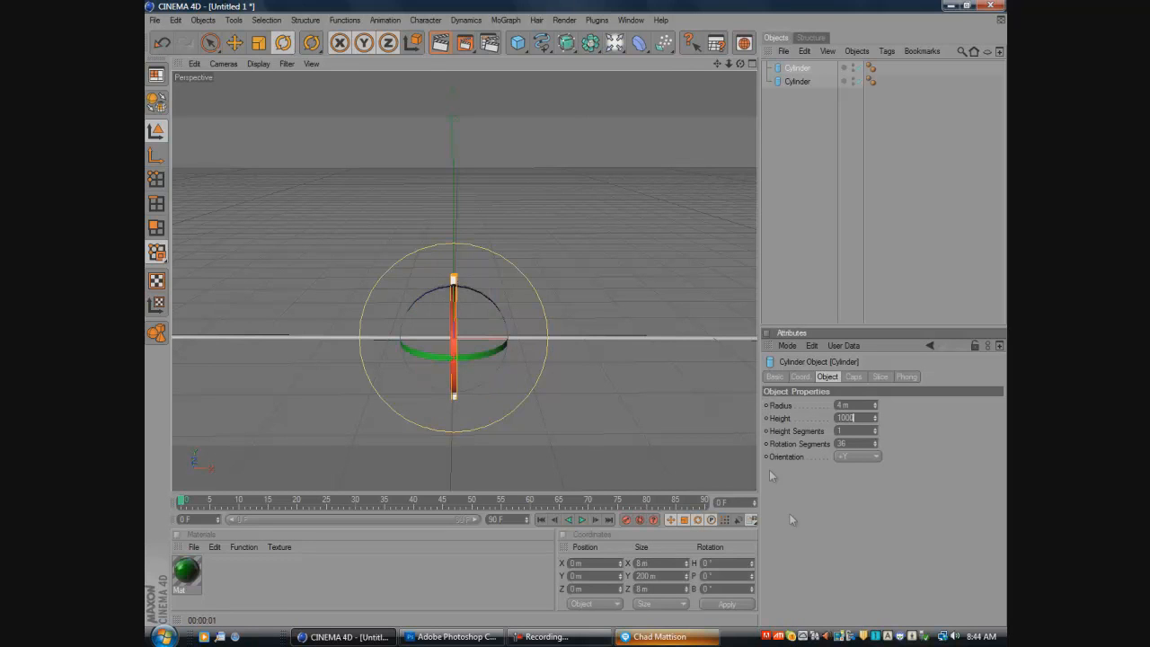
pyautogui.write('1000')
pyautogui.press('Return')
# - Rotate the second cylinder by about -90° to horizontal and move it up above the first one
pyautogui.moveTo(490, 313); pyautogui.dragTo(392, 278)
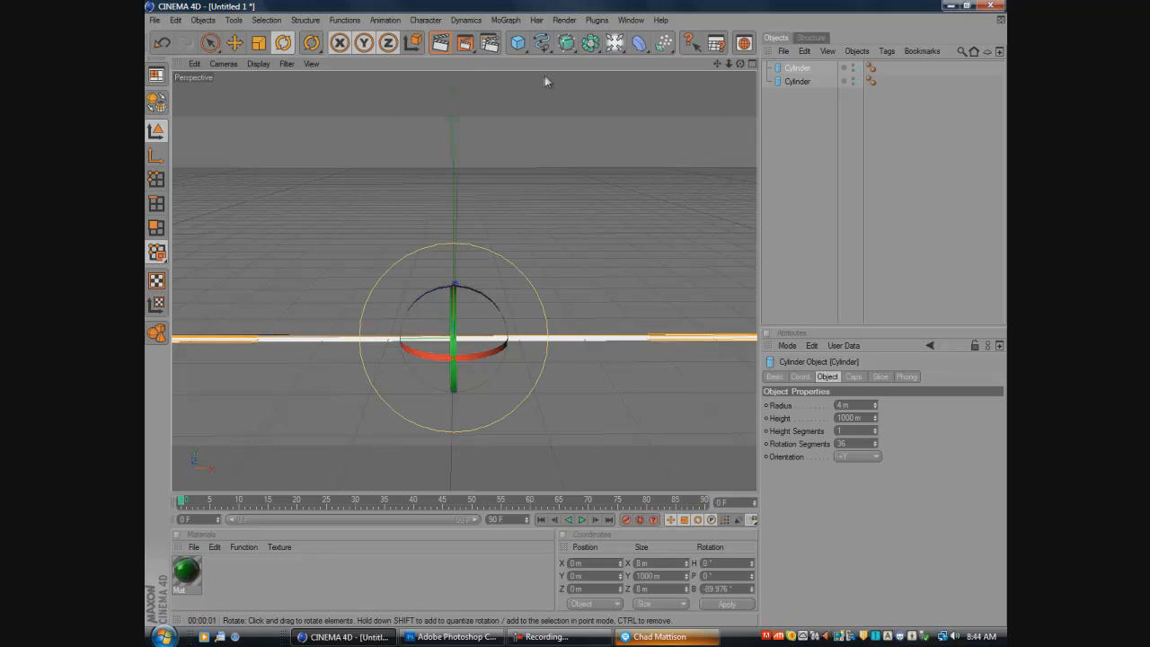
pyautogui.click(234, 42)
pyautogui.moveTo(456, 253); pyautogui.dragTo(576, 312)
pyautogui.click(462, 407)
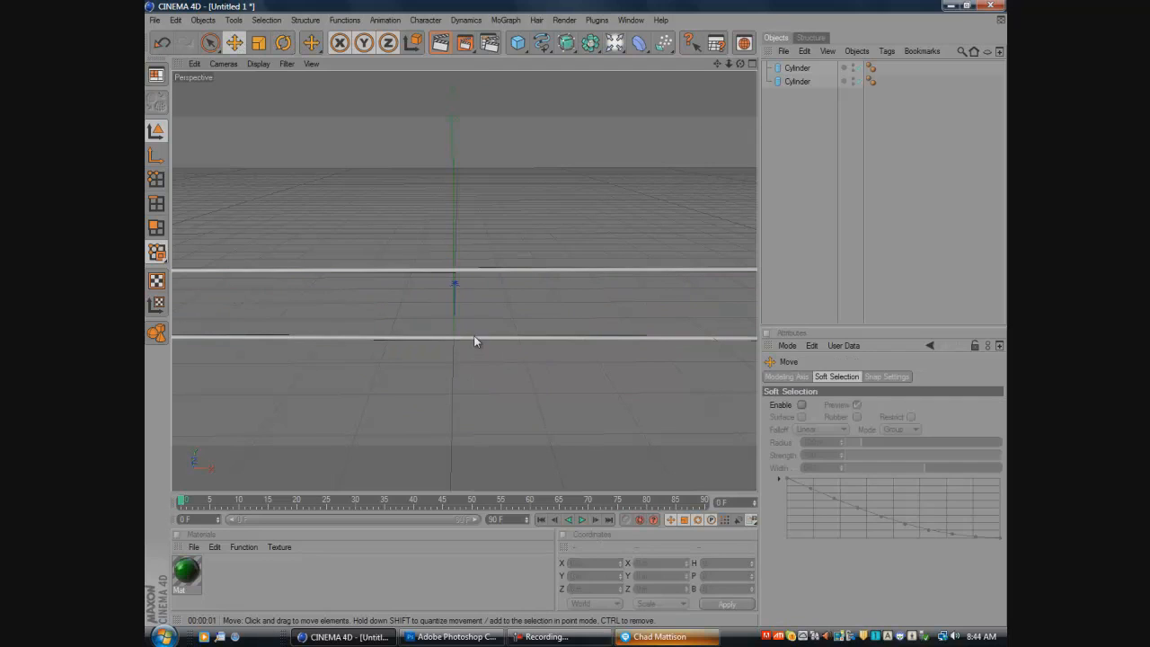
# - Raise the lower cylinder to just beneath the upper one and preview the render in the viewport
pyautogui.click(475, 340)
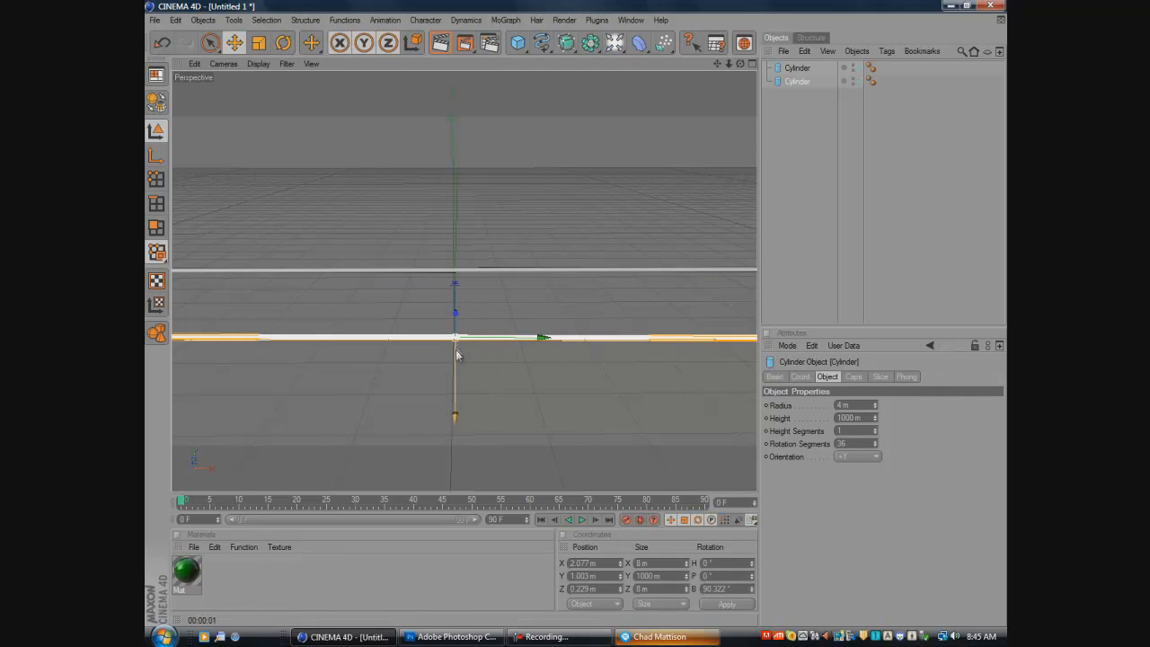
pyautogui.moveTo(456, 316); pyautogui.dragTo(456, 379)
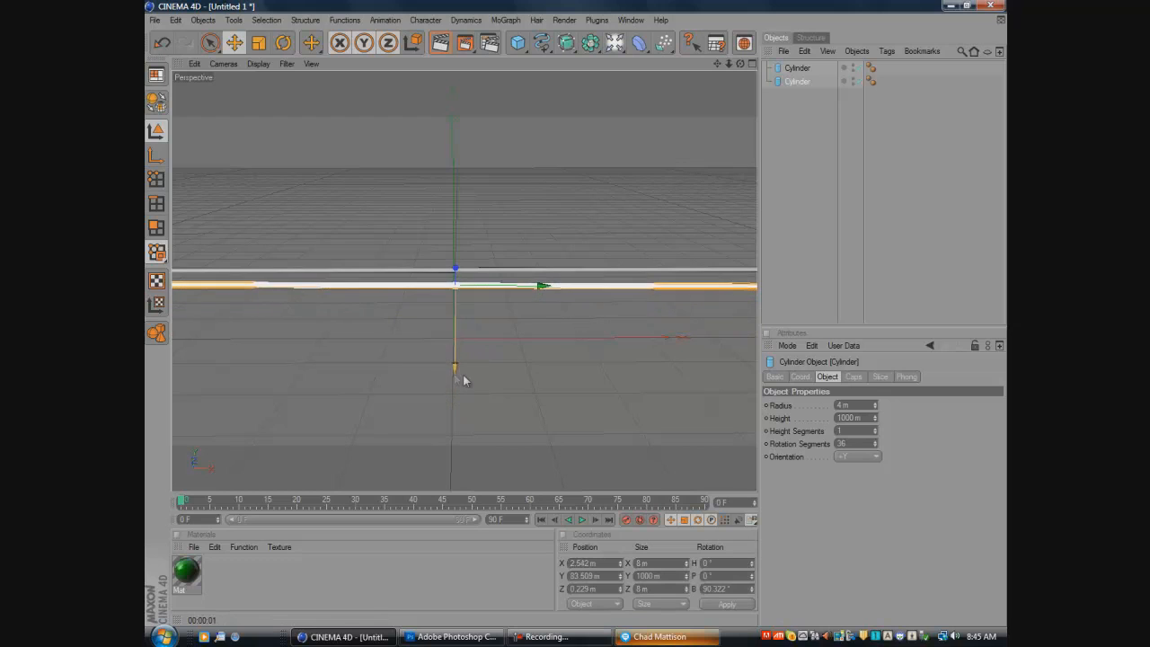
pyautogui.click(486, 321)
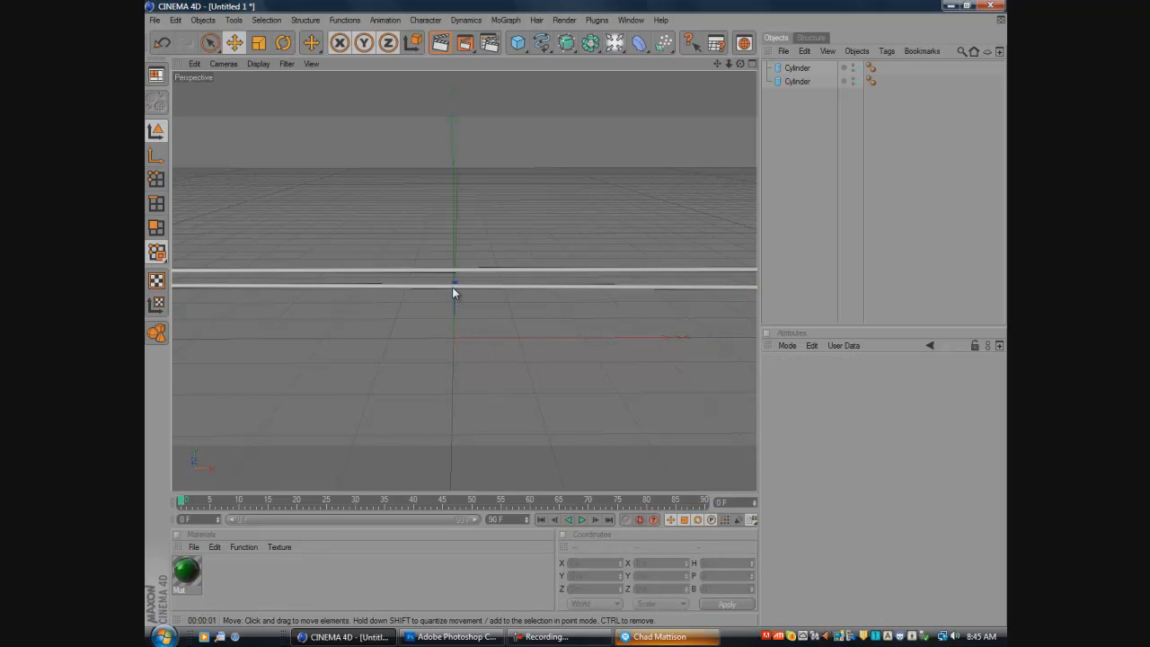
pyautogui.click(452, 287)
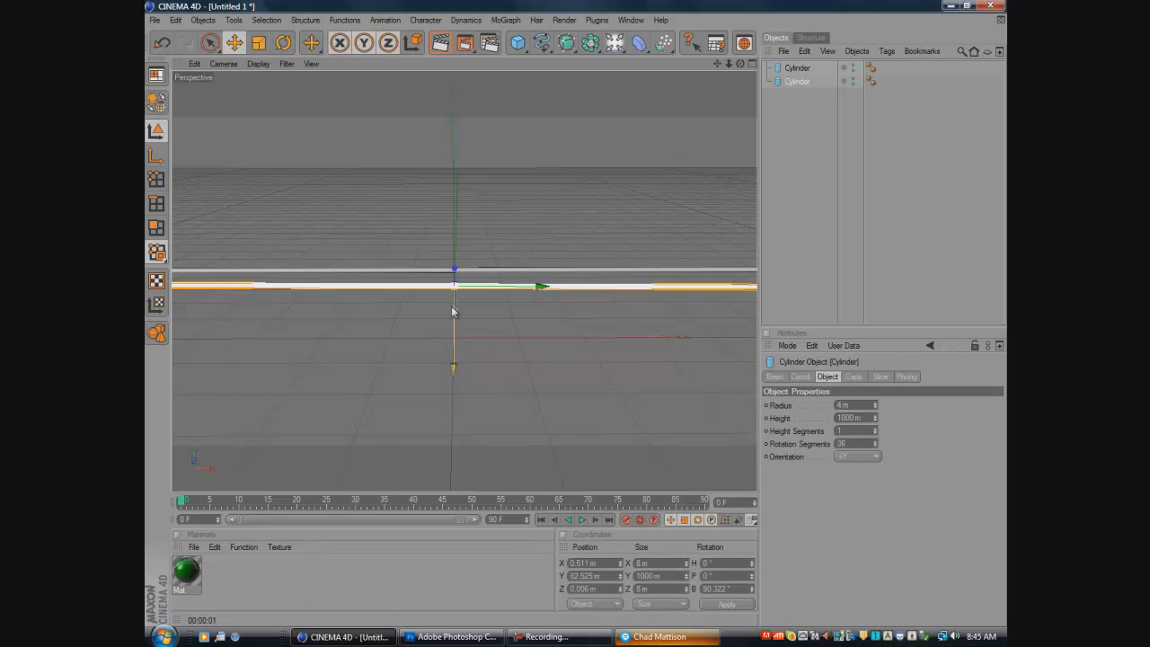
pyautogui.click(557, 312)
pyautogui.click(441, 42)
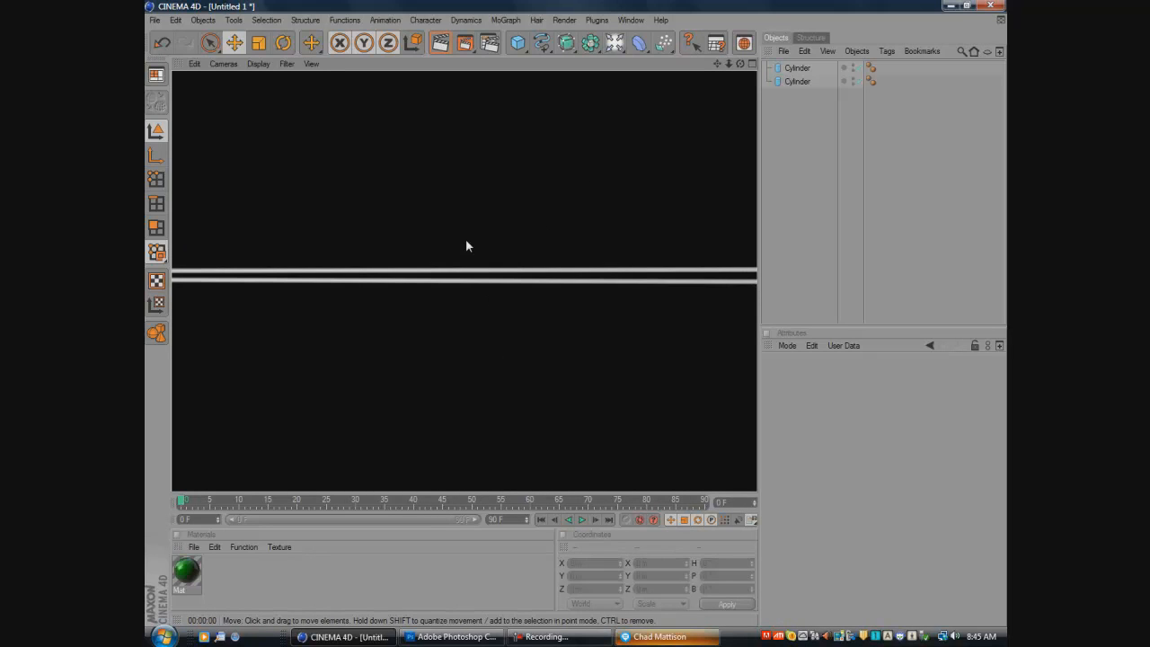
# - Create a new material with Specular disabled and its color set to white (R, G and B 255)
pyautogui.doubleClick(224, 573)
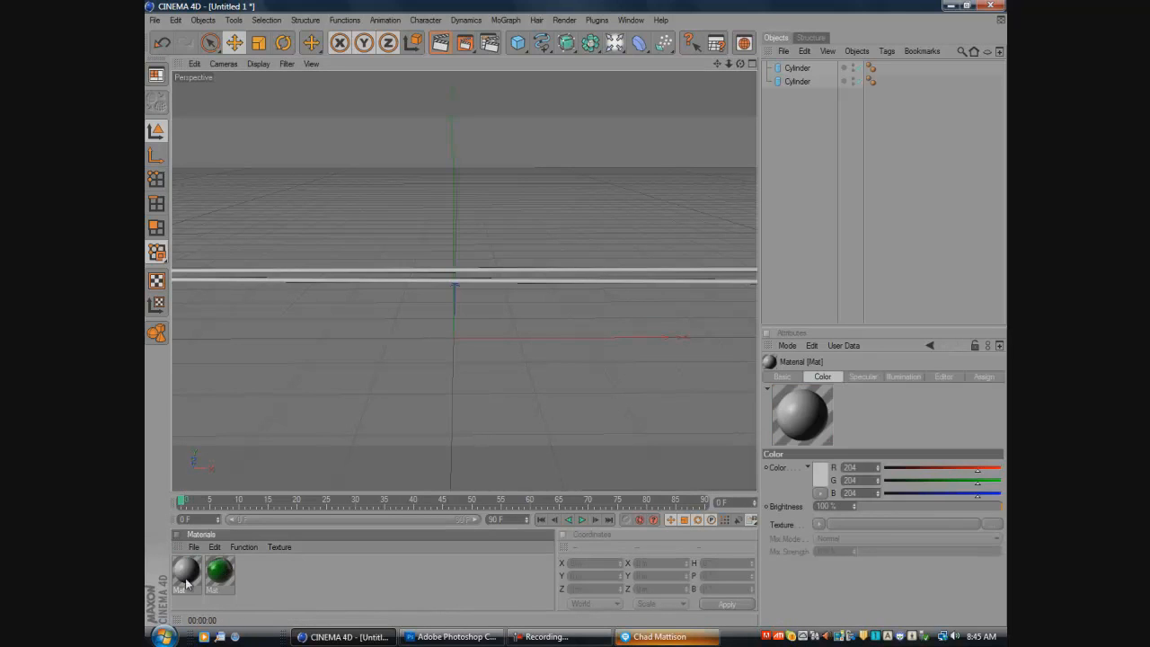
pyautogui.doubleClick(184, 572)
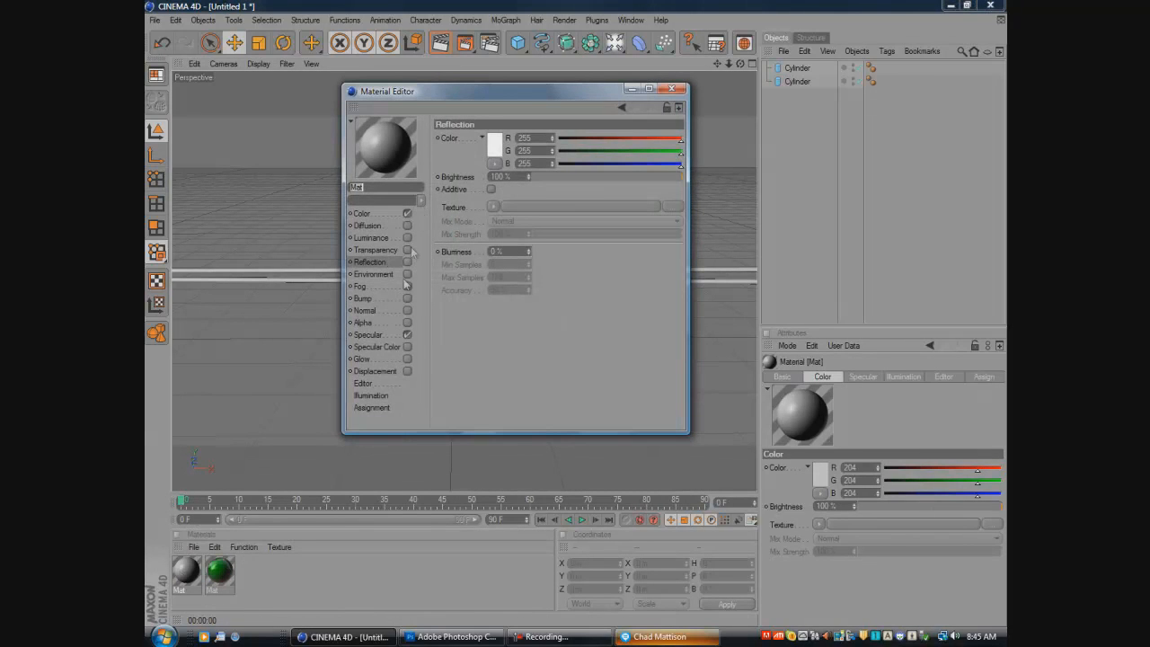
pyautogui.click(407, 335)
pyautogui.click(365, 214)
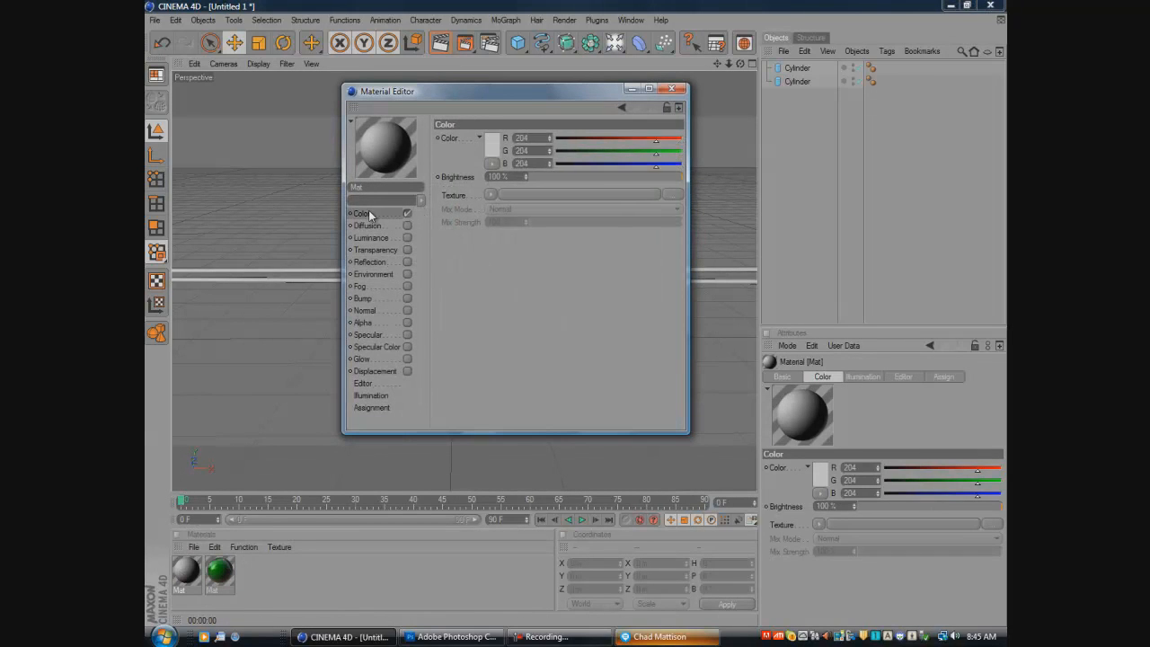
pyautogui.moveTo(656, 139); pyautogui.dragTo(717, 163)
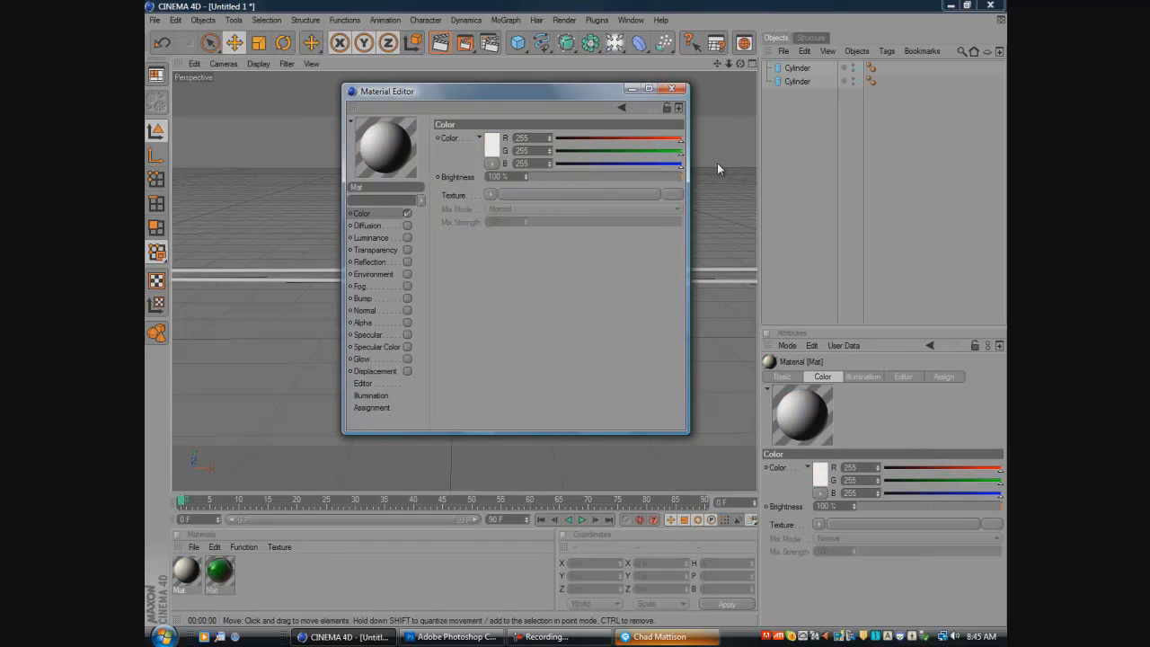
# - Enable Reflection on the white material with a Fresnel texture and close the Material Editor
pyautogui.click(407, 261)
pyautogui.click(493, 207)
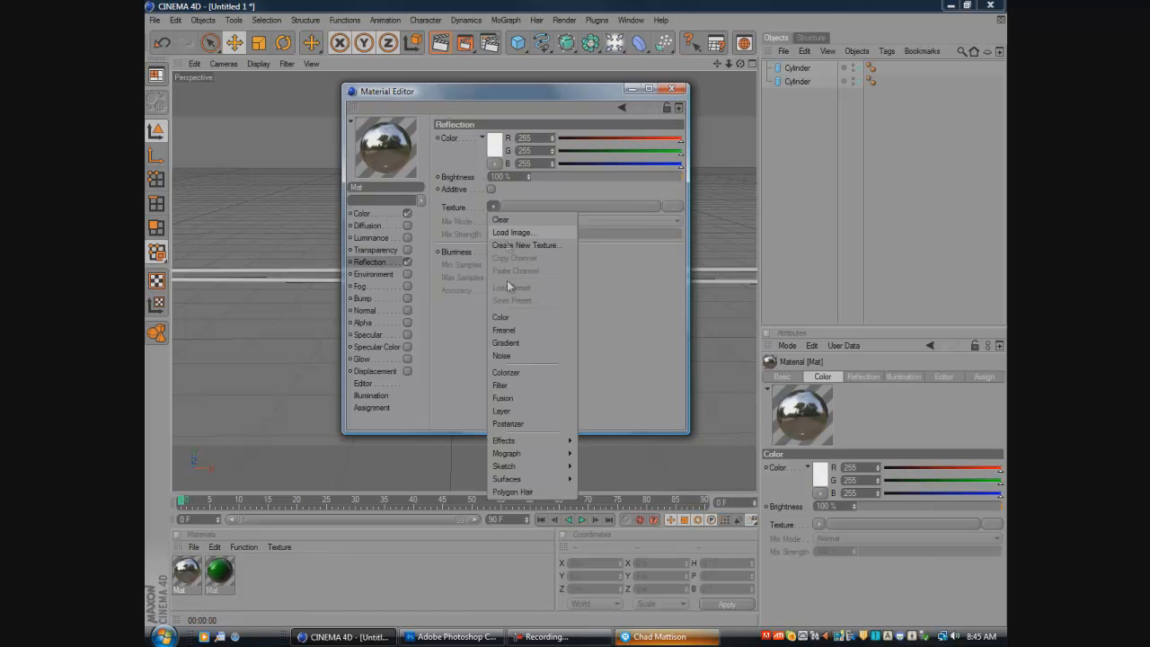
pyautogui.click(504, 330)
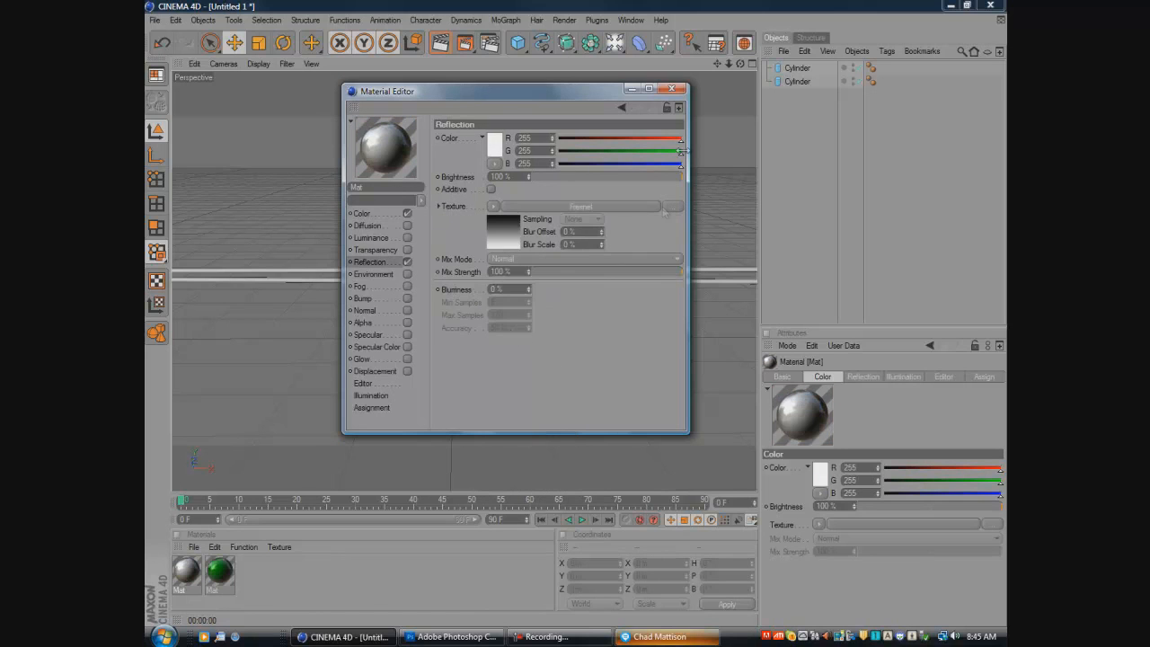
pyautogui.click(672, 88)
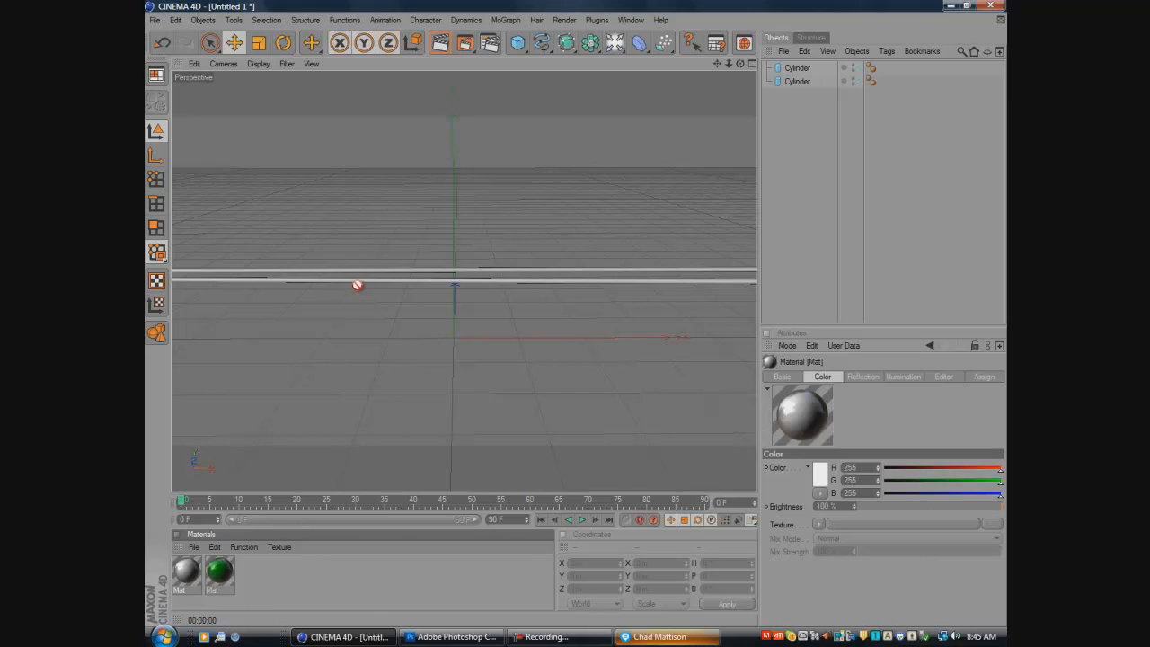
# - Apply the white reflective material to both cylinders and preview the render in the viewport
pyautogui.moveTo(357, 285); pyautogui.dragTo(361, 282)
pyautogui.moveTo(312, 310); pyautogui.dragTo(345, 275)
pyautogui.click(440, 43)
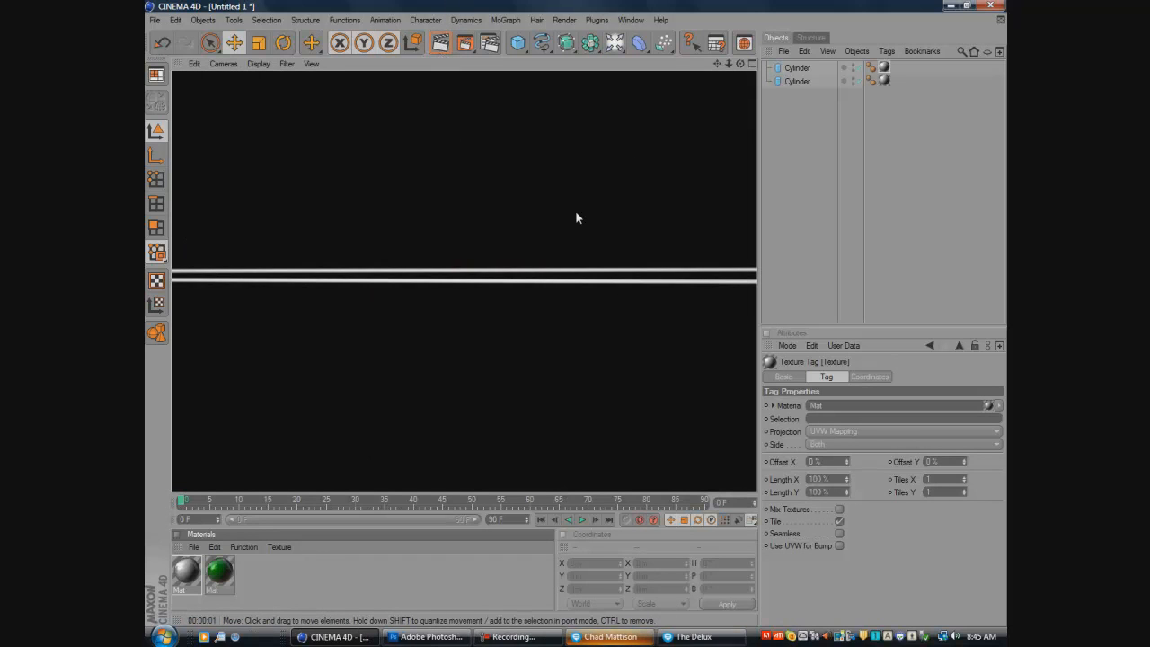
# - Switch to the Skype chat, send the reply "k bye'" and close the conversation window
pyautogui.click(700, 637)
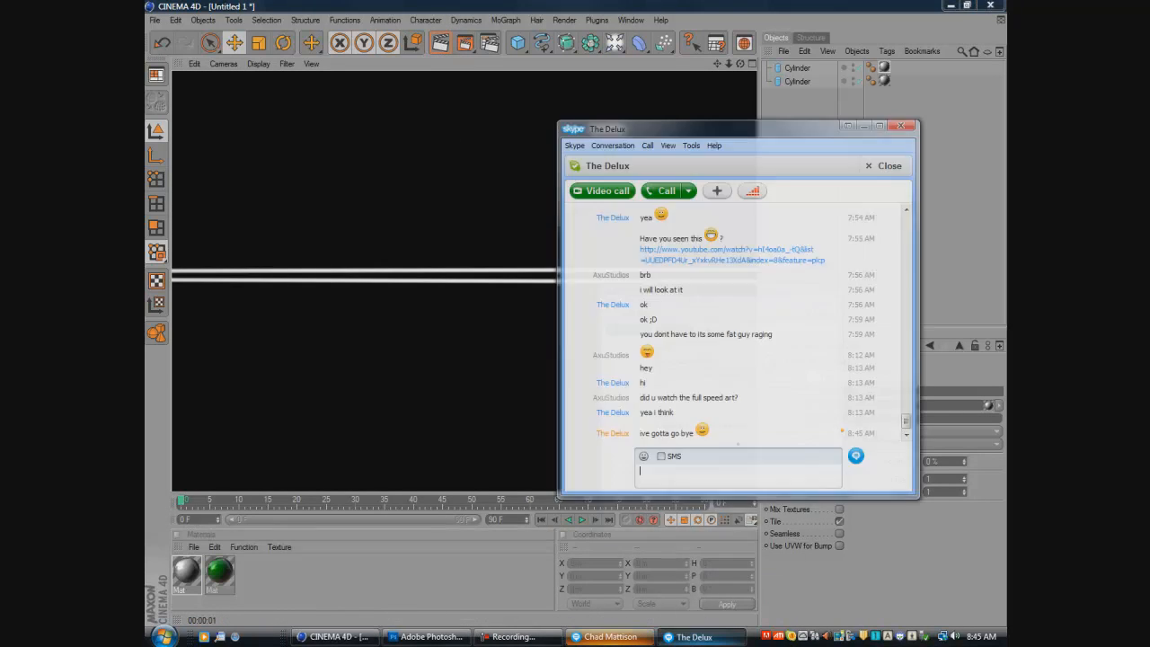
pyautogui.click(700, 637)
pyautogui.click(710, 638)
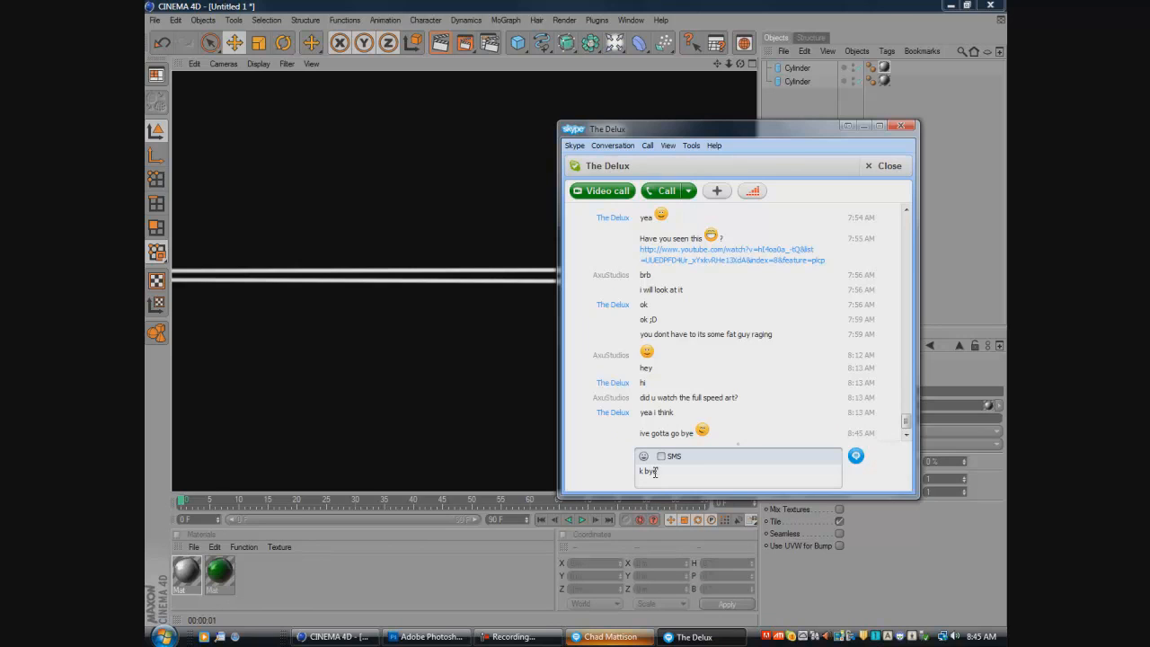
pyautogui.press('Return')
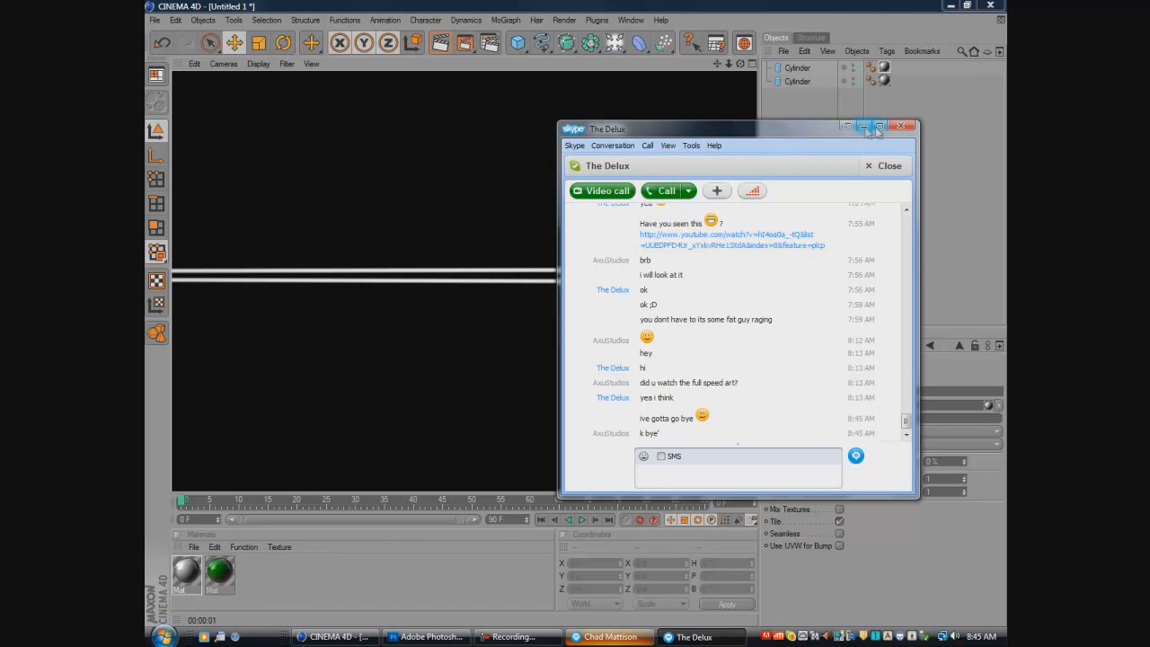
pyautogui.click(902, 126)
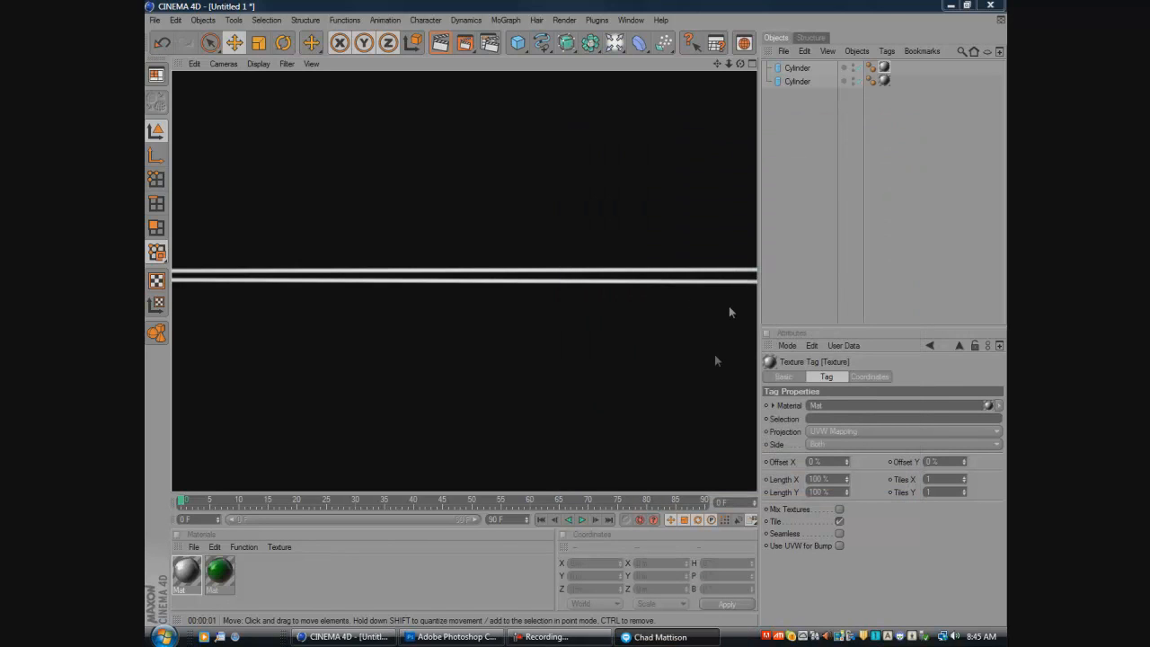
# - Move the lower cylinder slightly closer to the upper one and preview the render in the viewport
pyautogui.click(559, 280)
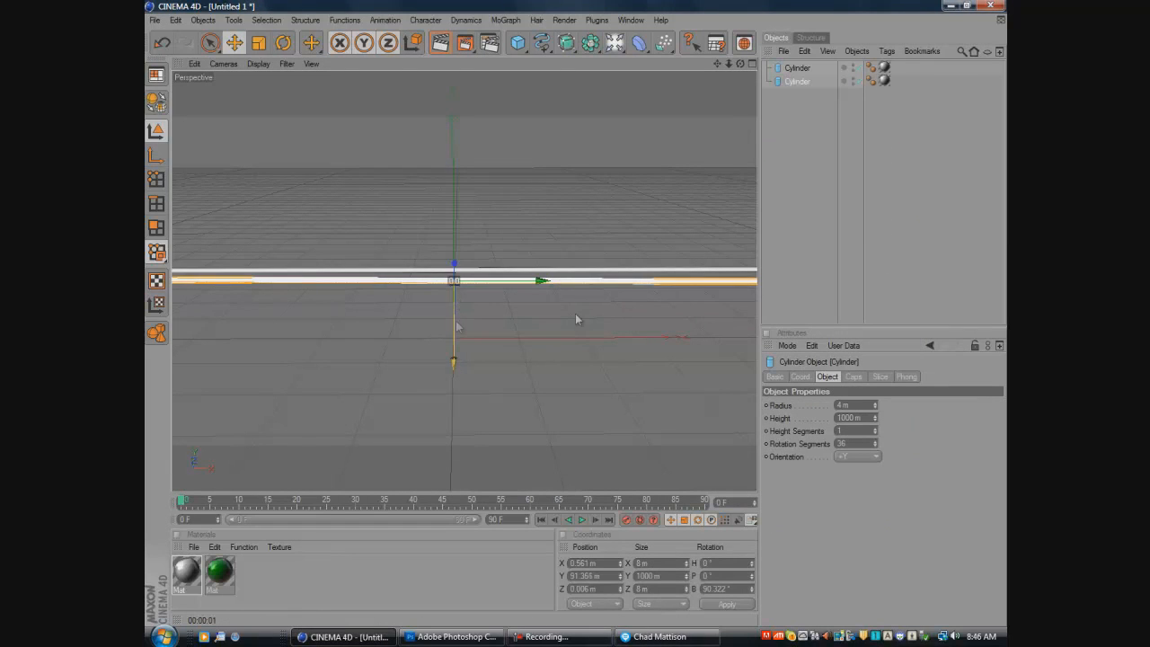
pyautogui.click(529, 353)
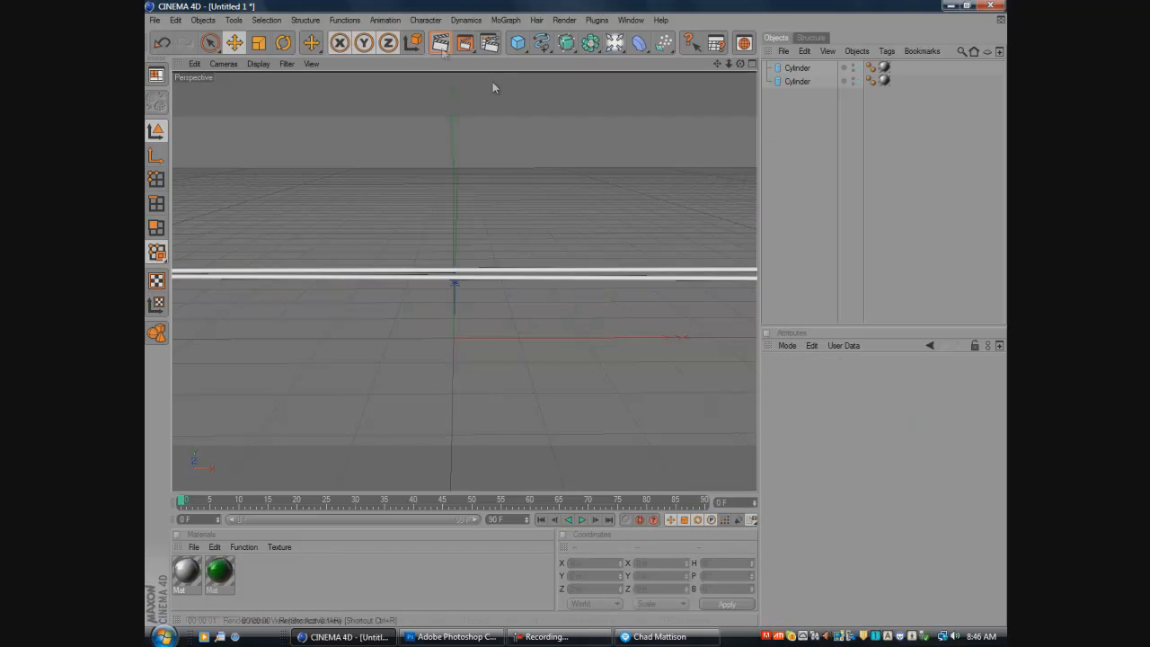
pyautogui.click(440, 45)
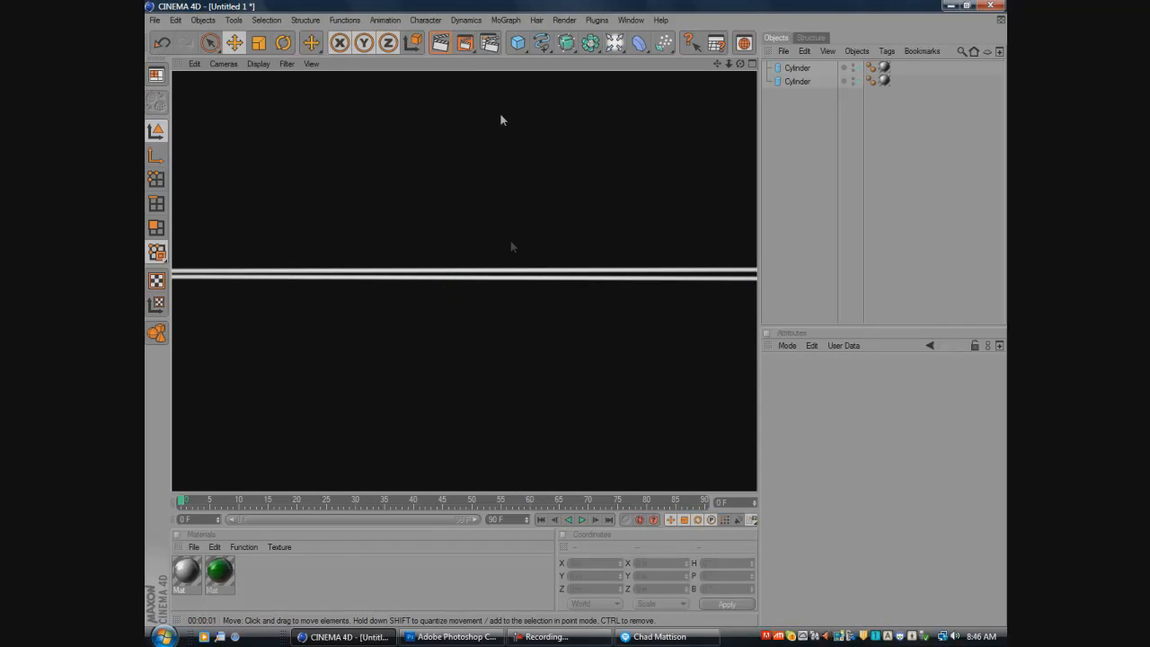
# - Render the two bars to the Picture Viewer and save the image as "Delux YT 2" in the Cinema 4D Stuff folder
pyautogui.click(466, 43)
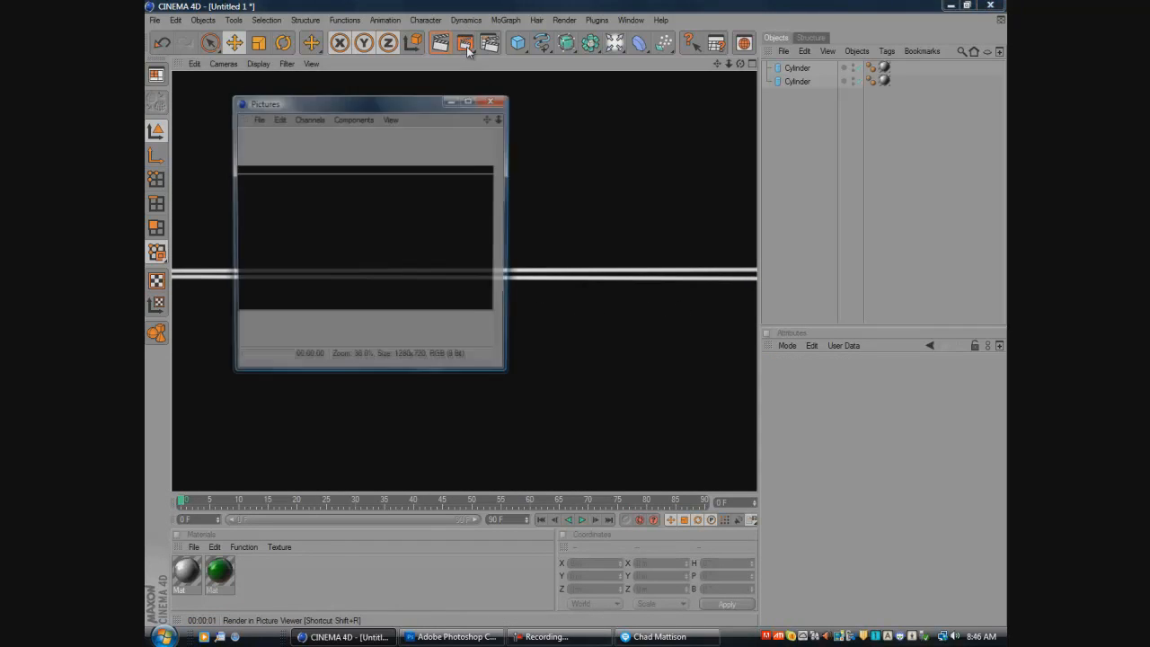
pyautogui.click(257, 121)
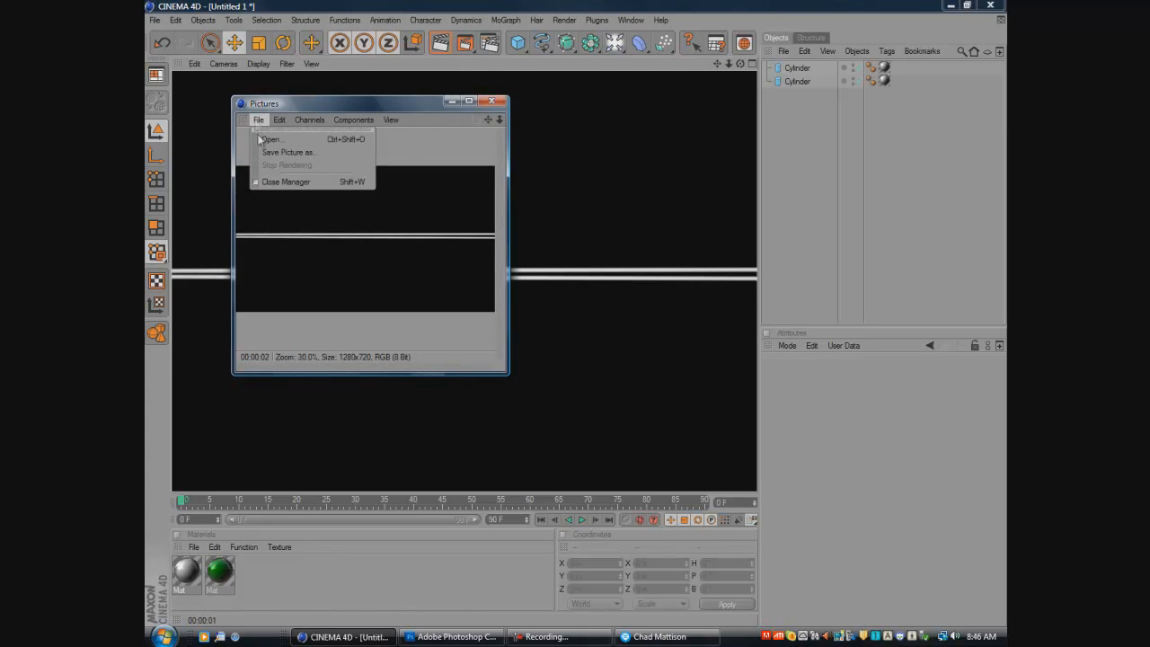
pyautogui.click(270, 152)
pyautogui.click(243, 190)
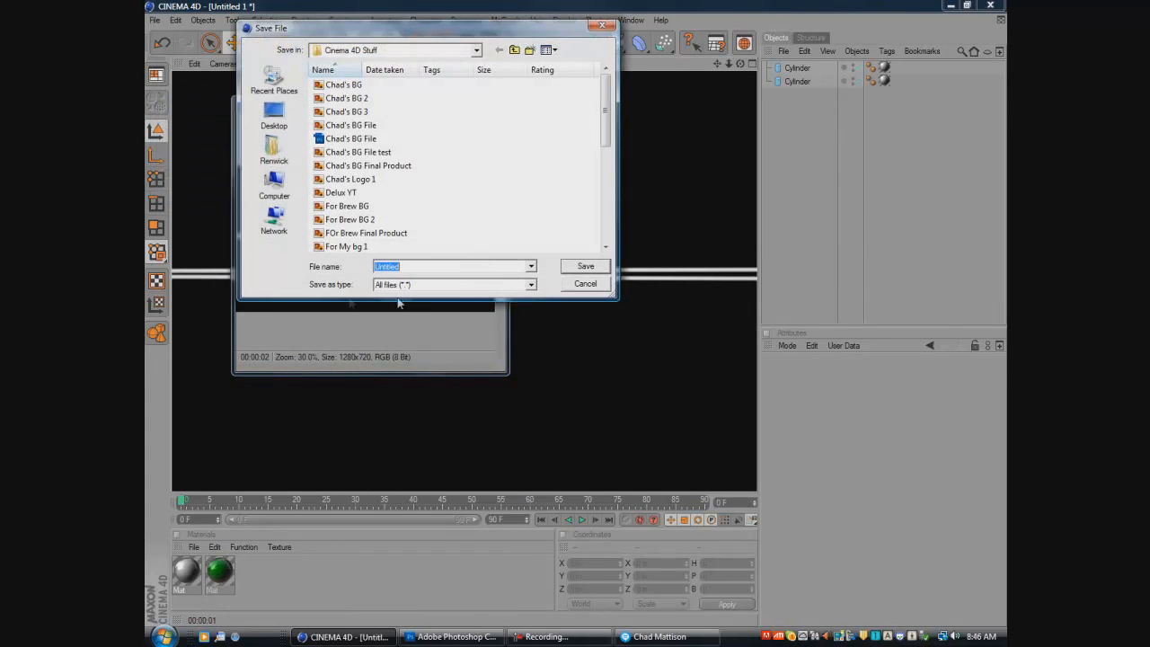
pyautogui.write('Delu')
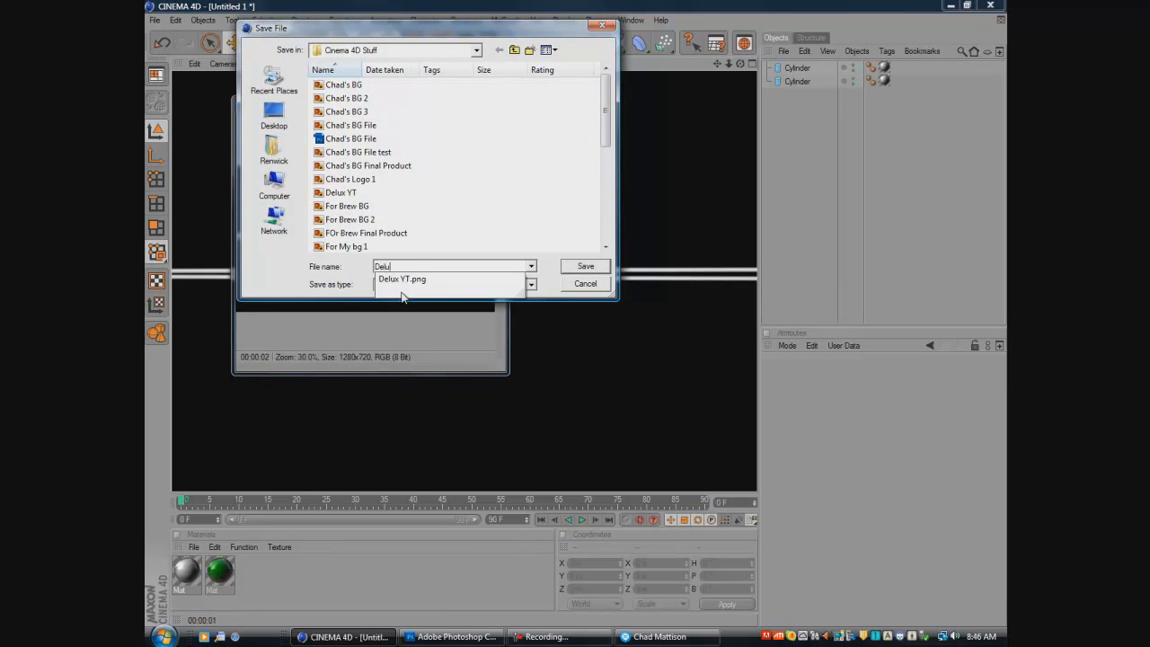
pyautogui.write('x YT 2')
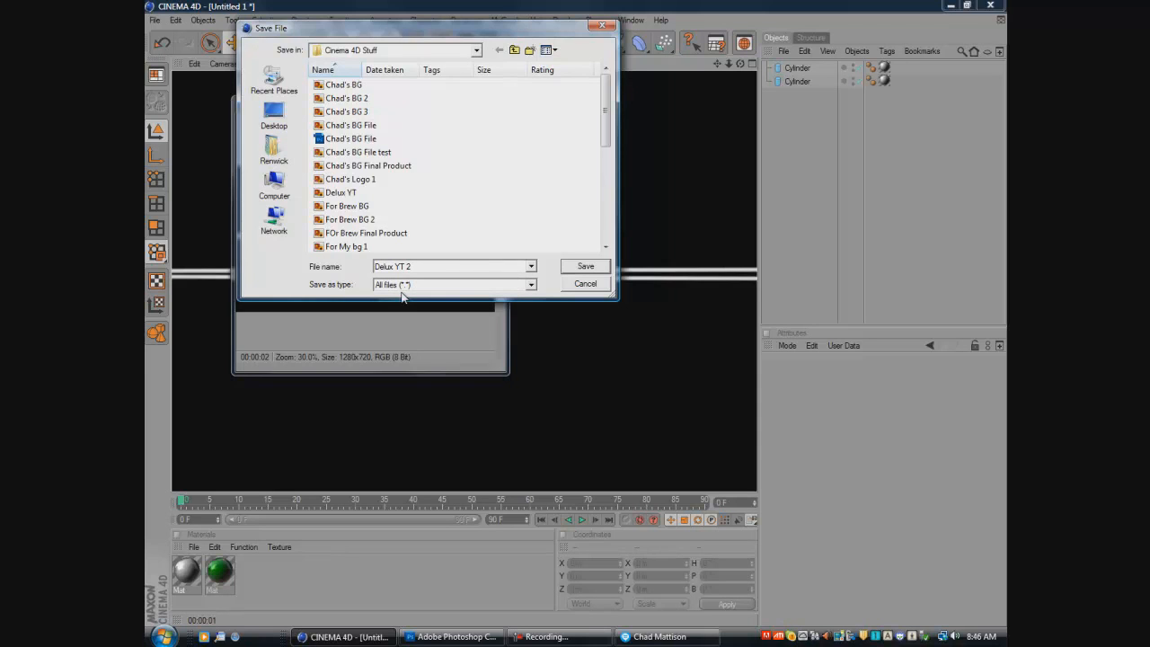
pyautogui.press('Return')
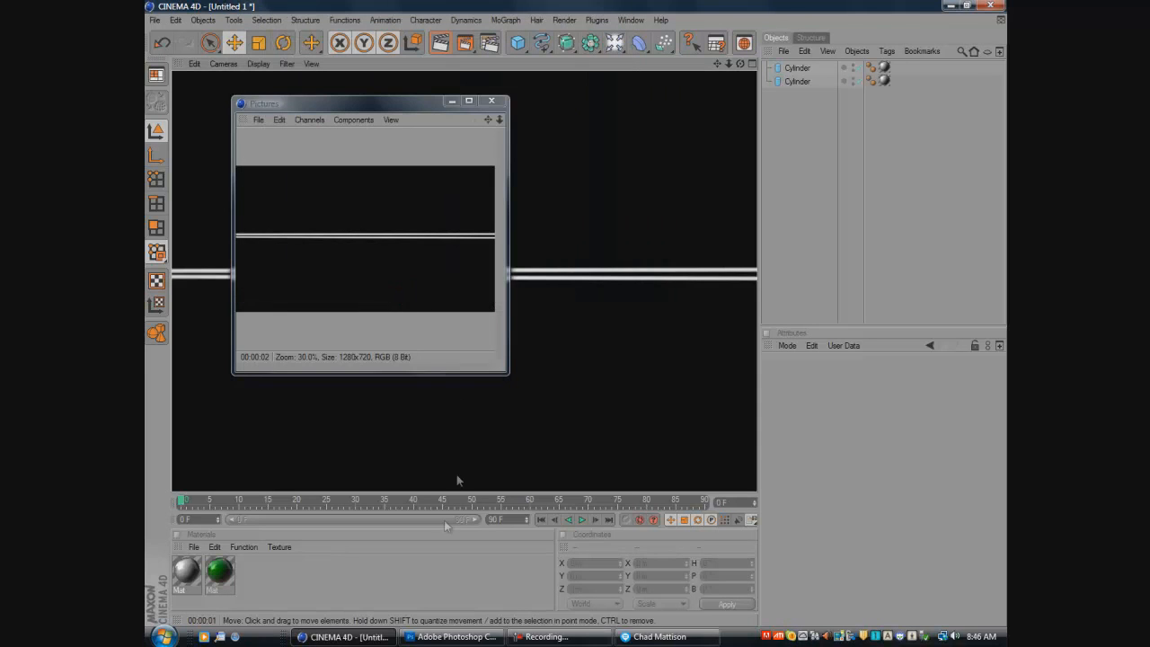
# - Switch to Photoshop and open Delux YT.png, leaving its colour profile as is
pyautogui.click(454, 636)
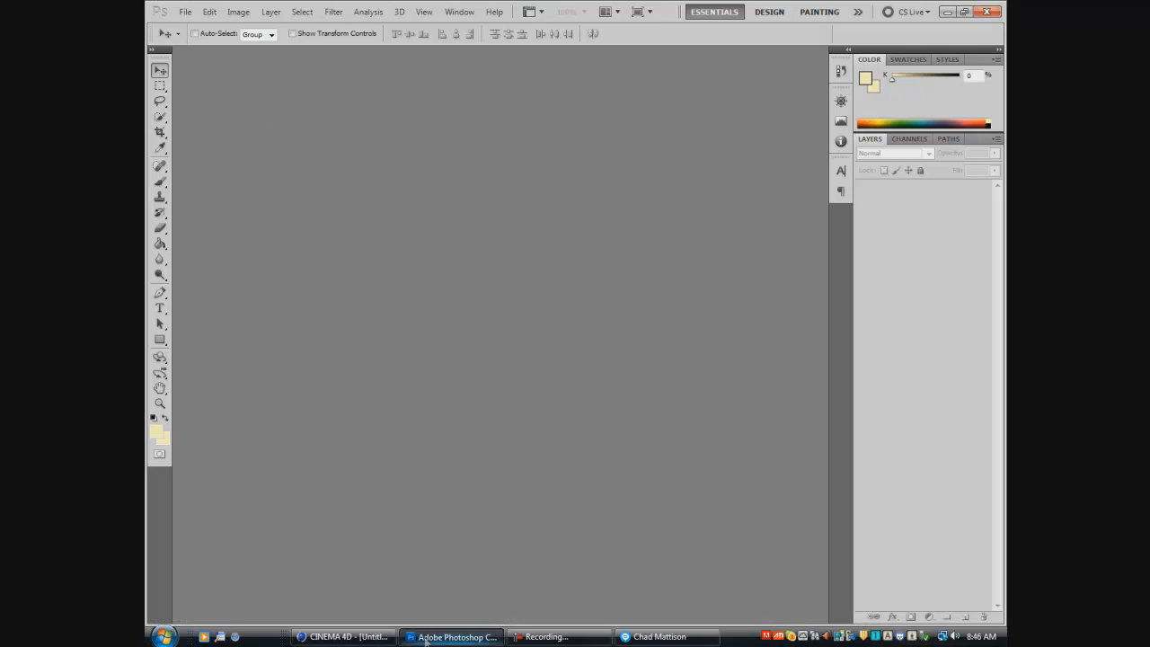
pyautogui.moveTo(427, 641)
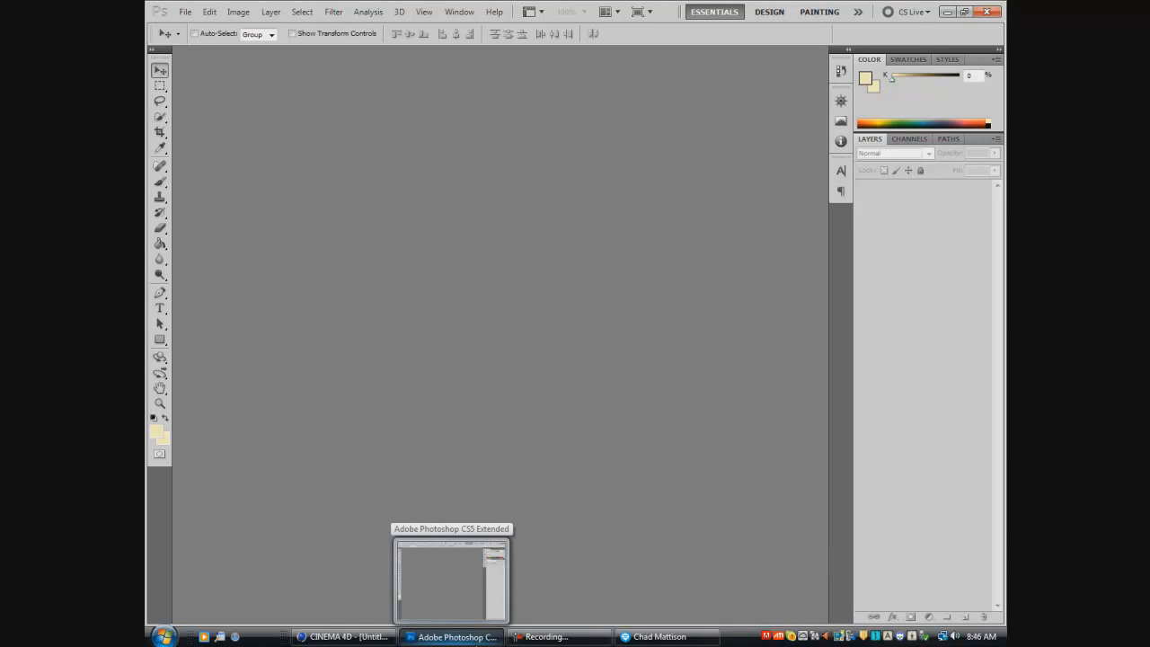
pyautogui.click(186, 12)
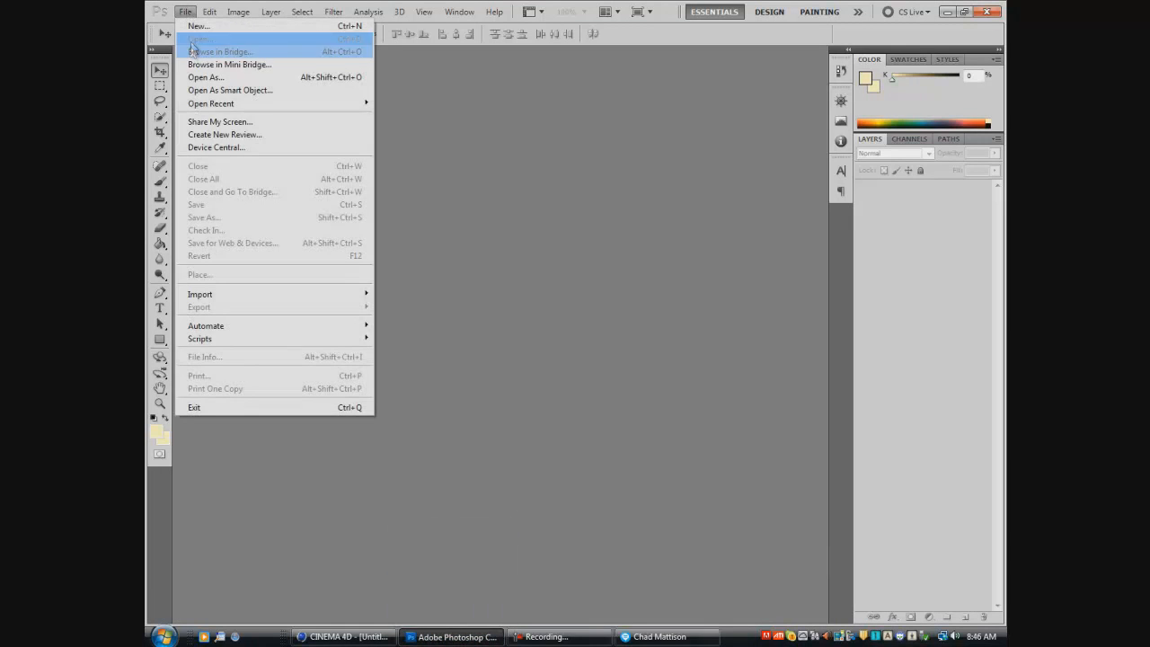
pyautogui.click(191, 41)
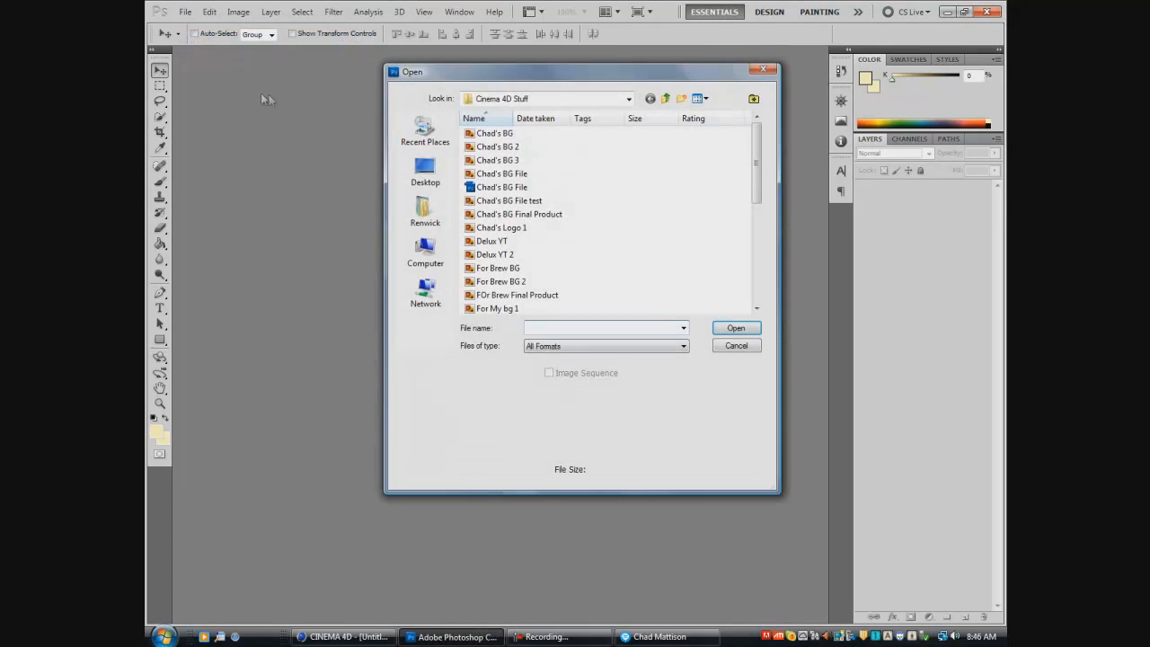
pyautogui.doubleClick(494, 243)
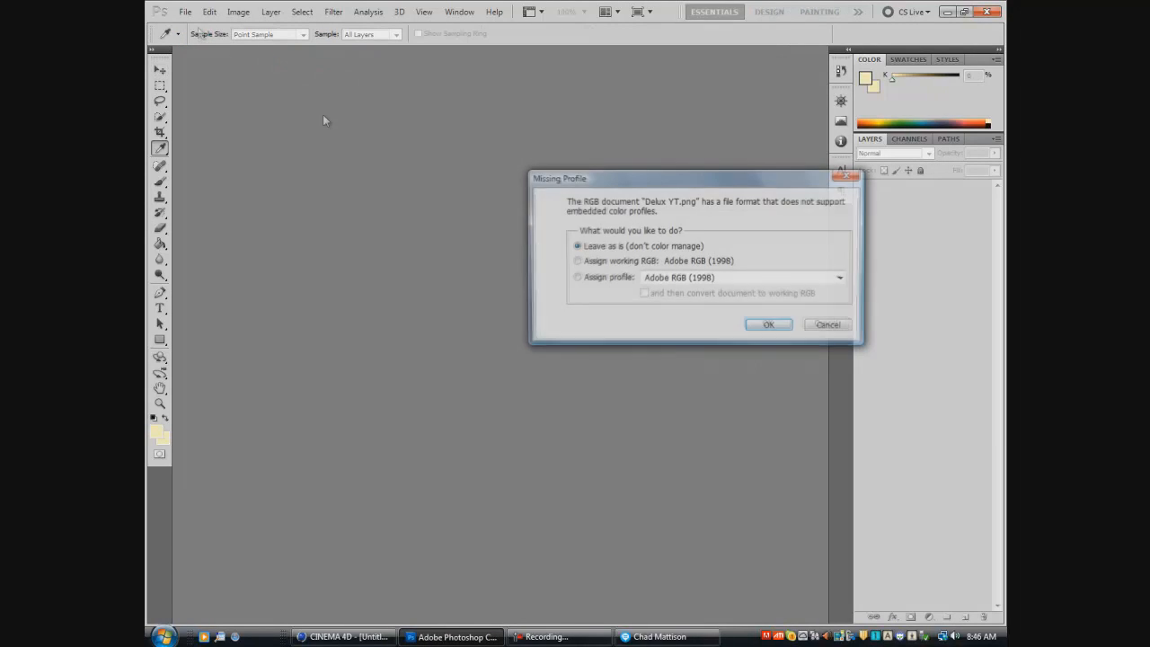
pyautogui.click(766, 325)
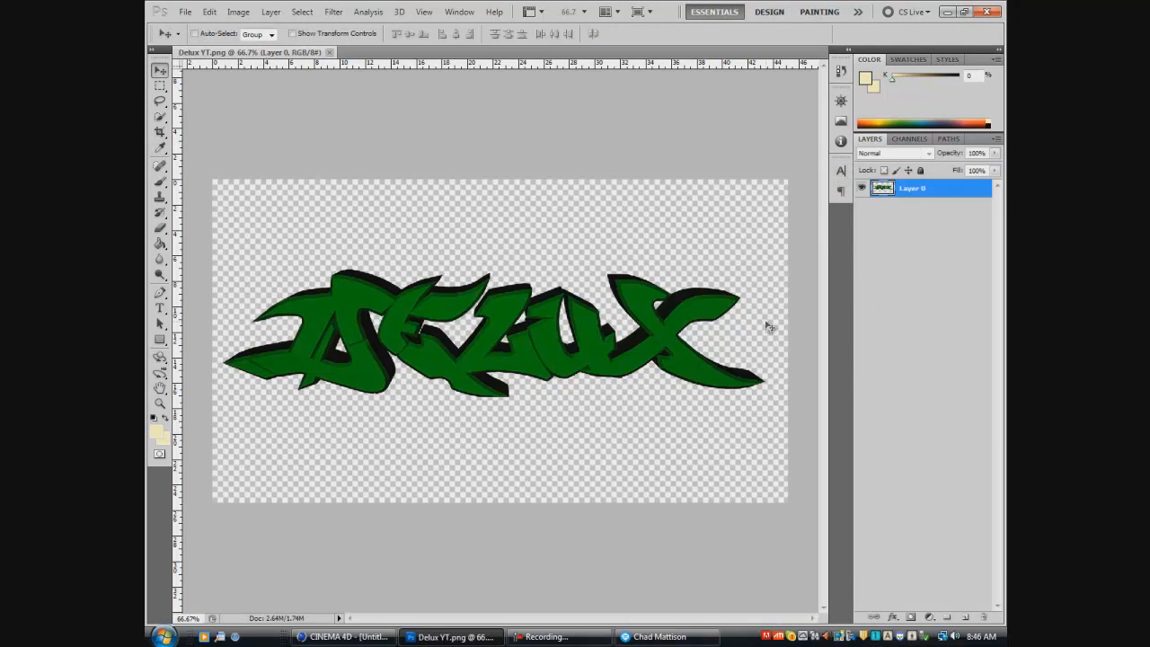
# - Open Delux YT 2.png without colour management and activate the Move tool
pyautogui.click(186, 12)
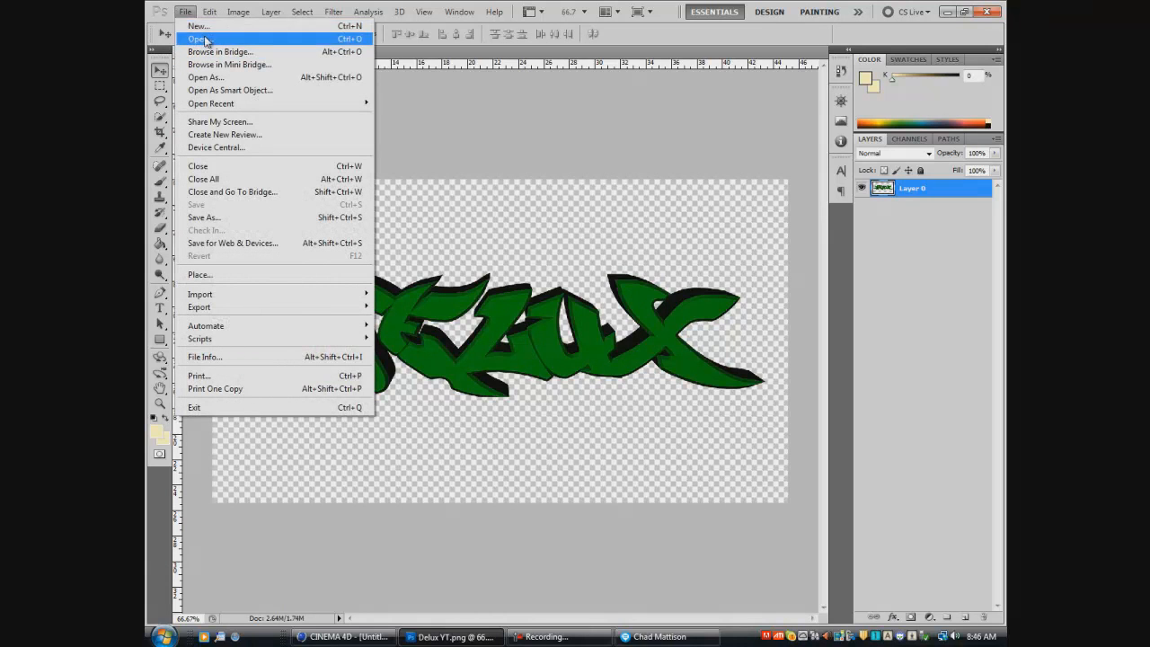
pyautogui.click(205, 41)
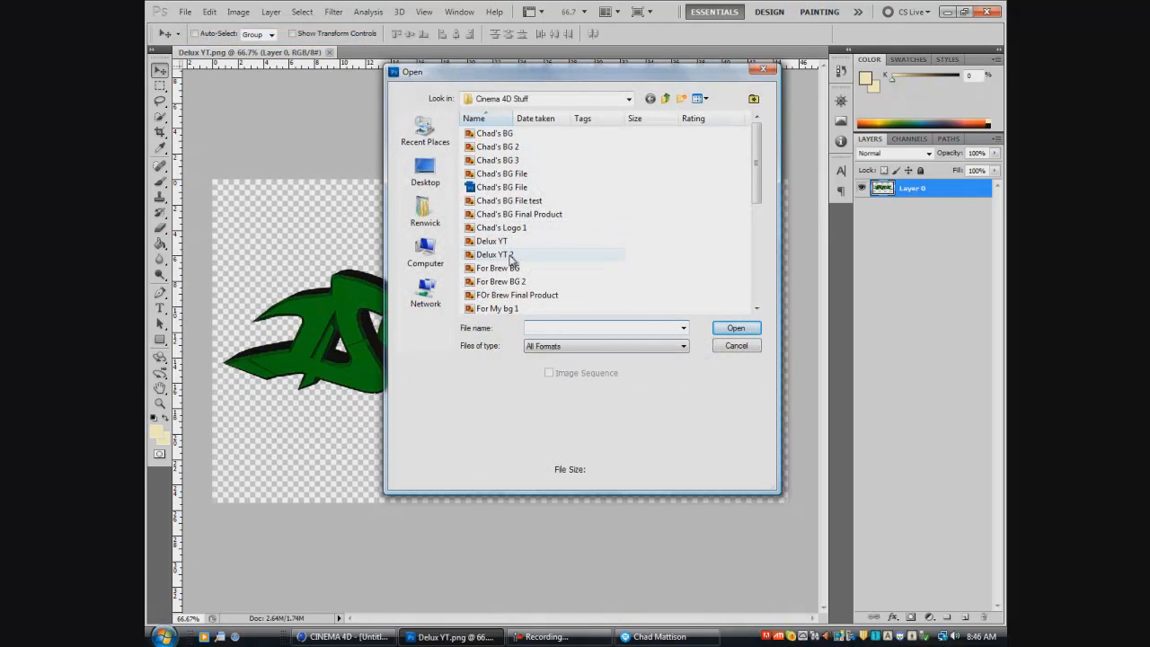
pyautogui.doubleClick(514, 257)
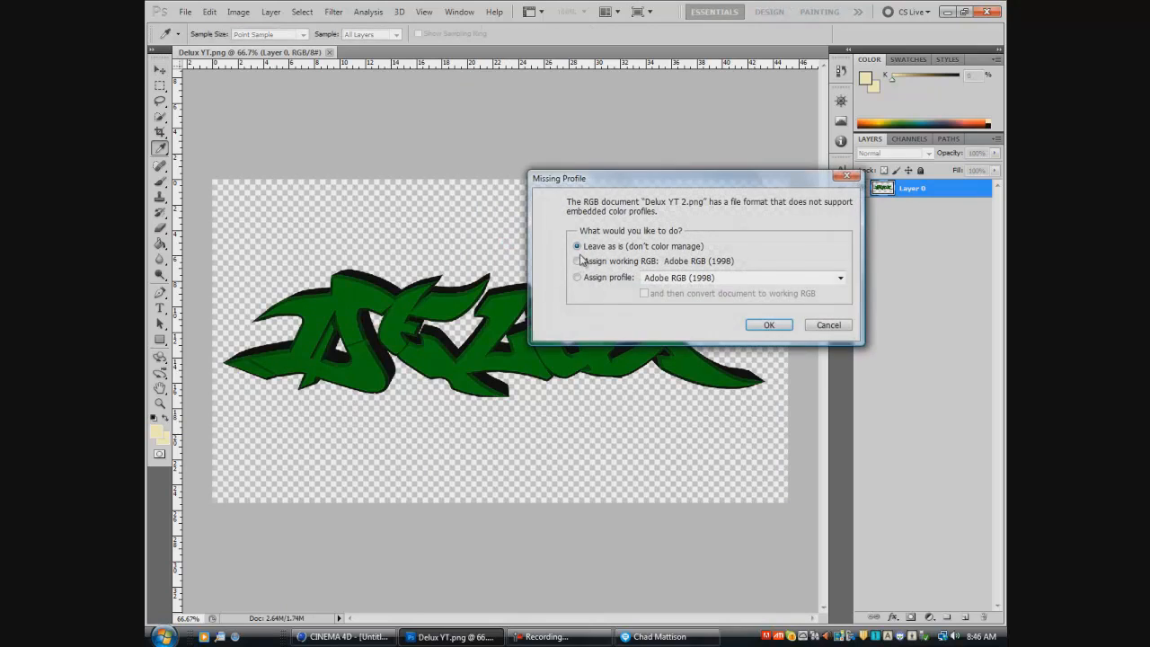
pyautogui.click(769, 325)
pyautogui.press('v')
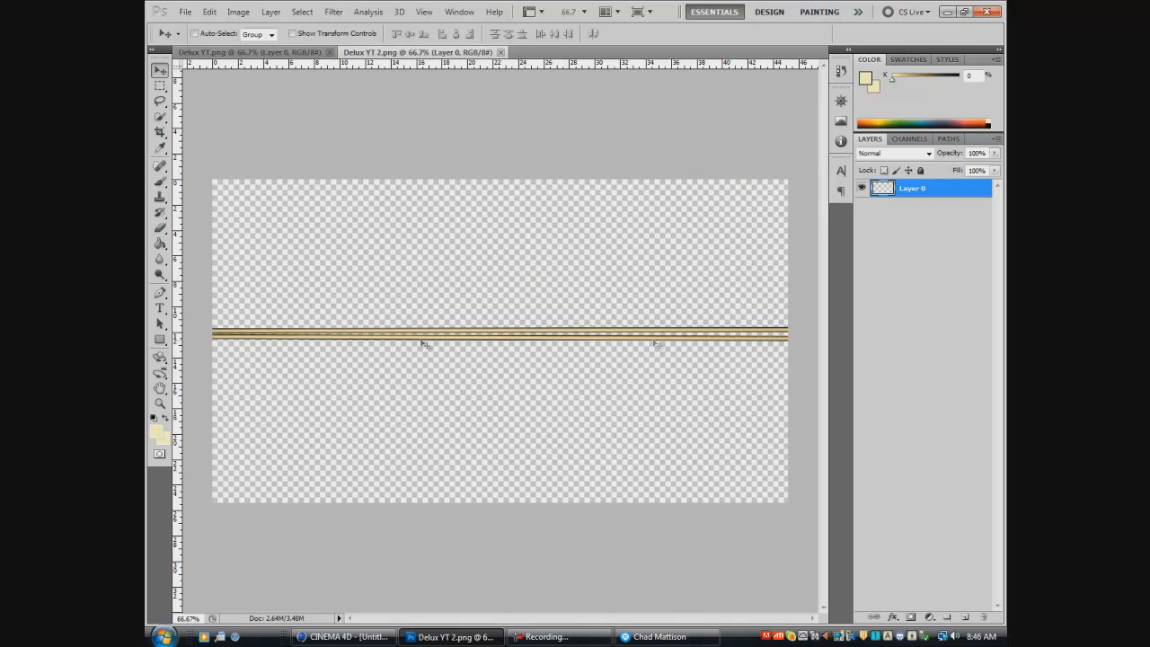
# - Switch to Cinema 4D and close the rendered picture window
pyautogui.click(346, 636)
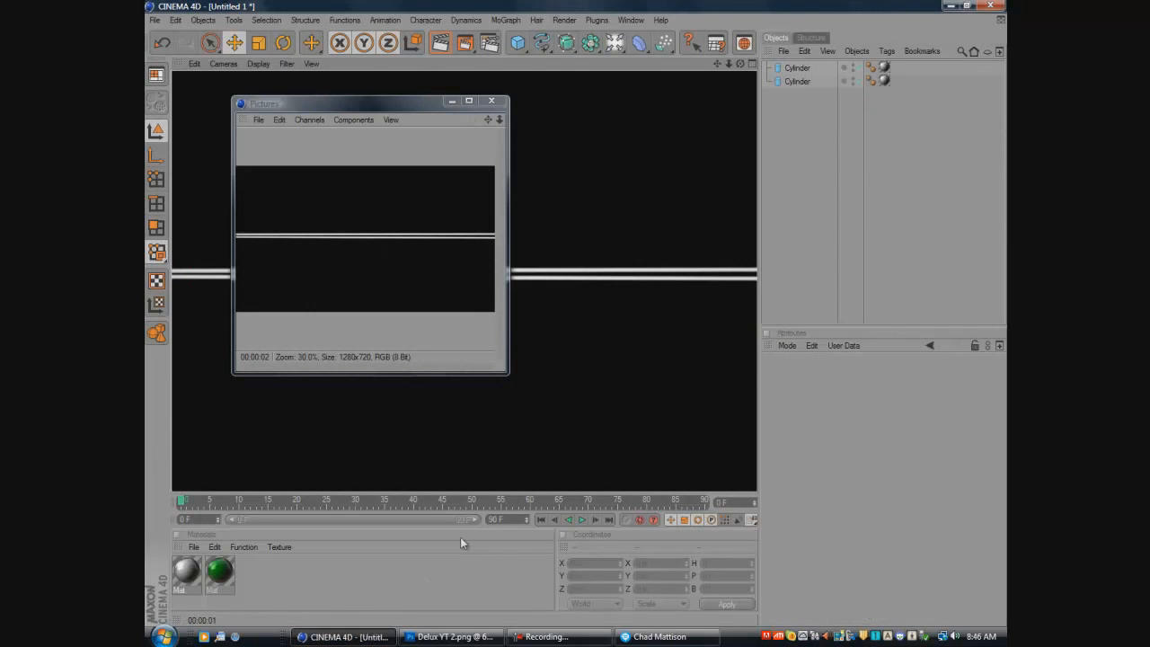
pyautogui.click(492, 102)
pyautogui.click(353, 281)
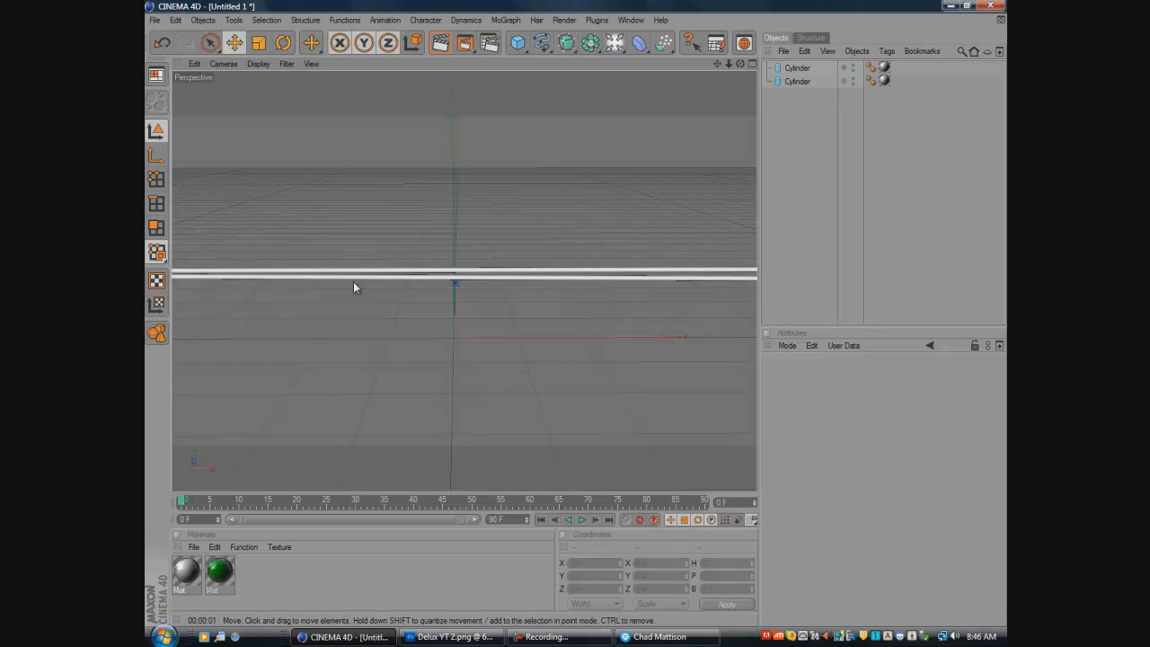
# - Try to level the lower cylinder by rotating its bank angle to about 90°
pyautogui.click(358, 281)
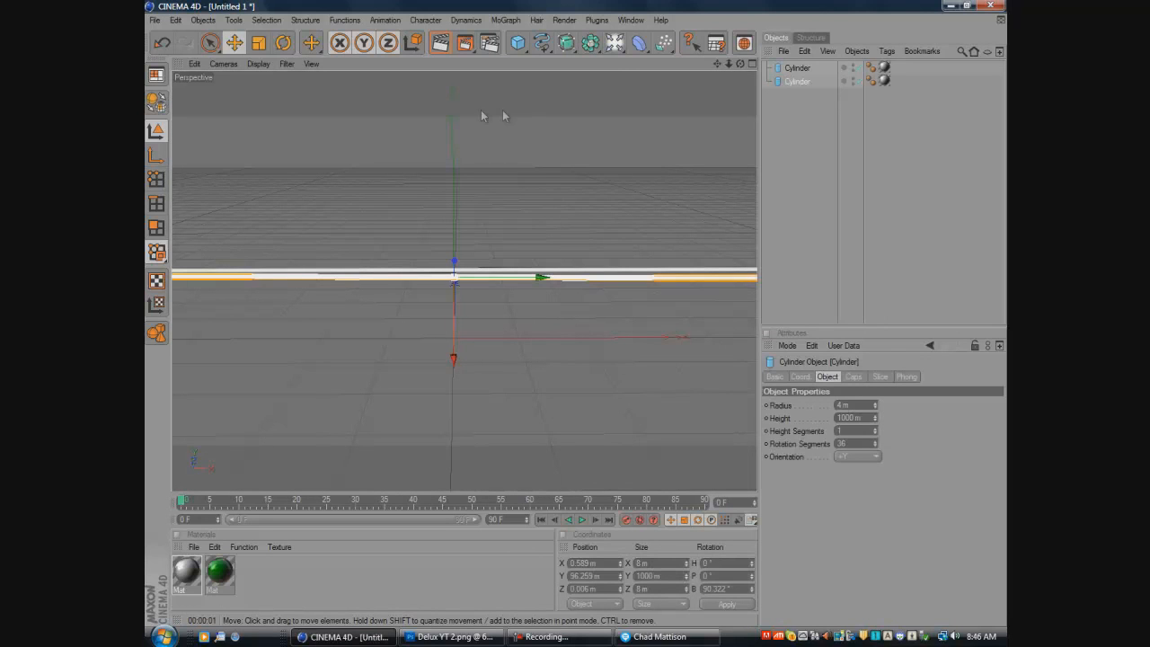
pyautogui.press('r')
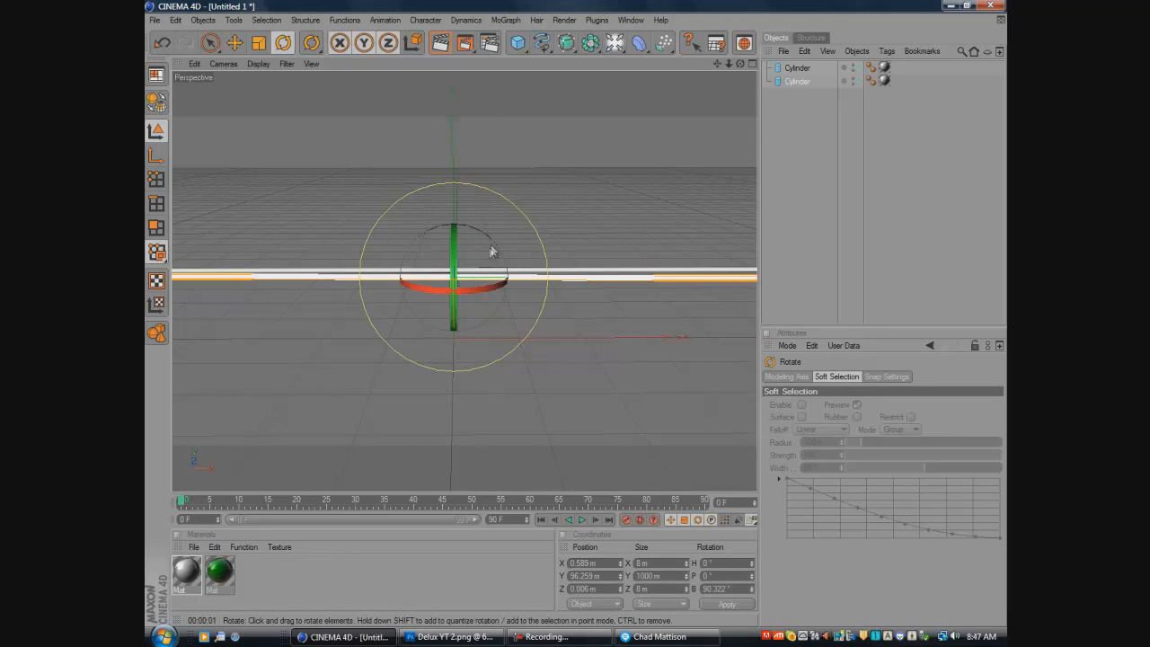
pyautogui.moveTo(492, 244); pyautogui.dragTo(492, 244)
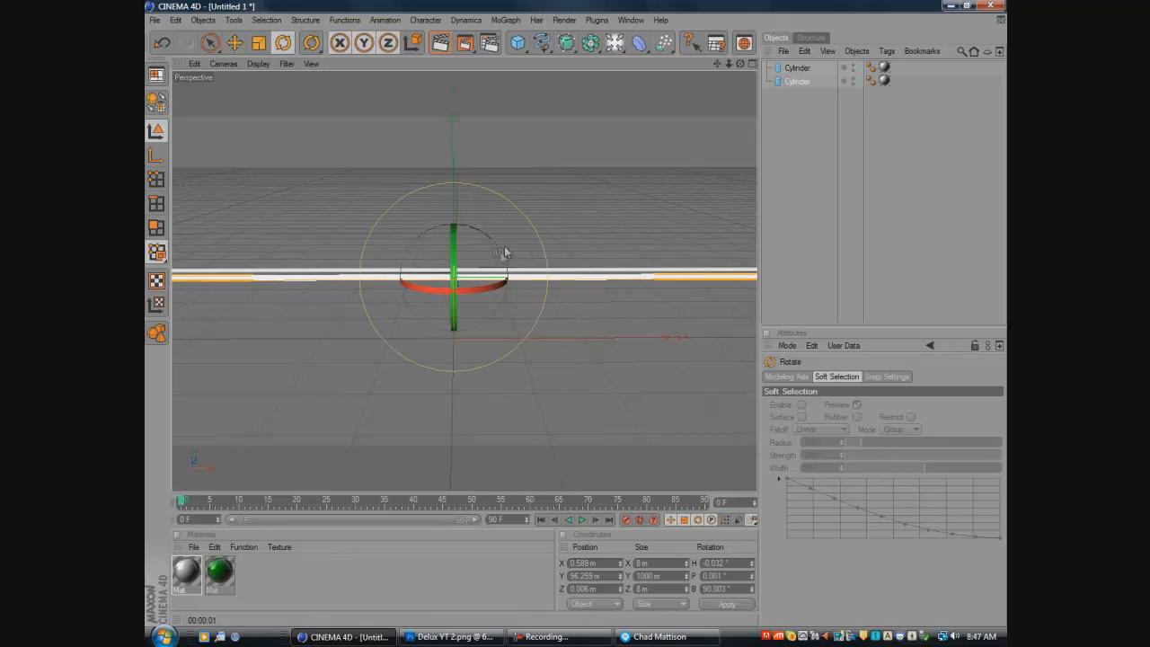
# - Replace the lower cylinder with a new cylinder primitive and lay it horizontal with a bank rotation of about -90°
pyautogui.click(803, 81)
pyautogui.press('Delete')
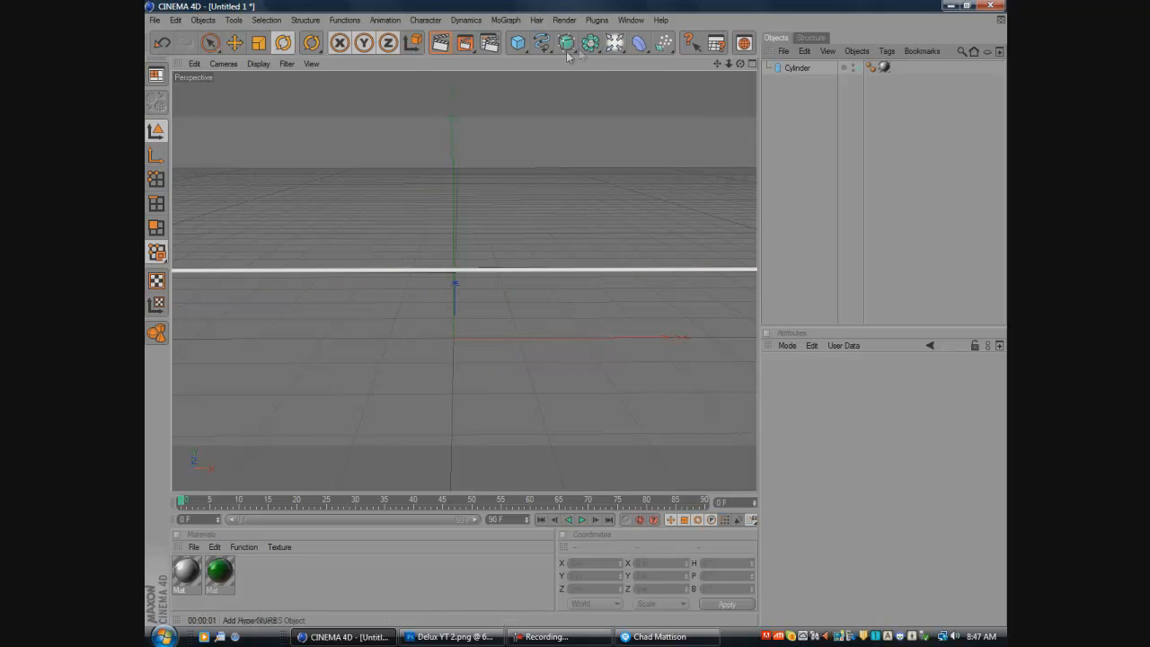
pyautogui.moveTo(518, 43); pyautogui.dragTo(775, 54)
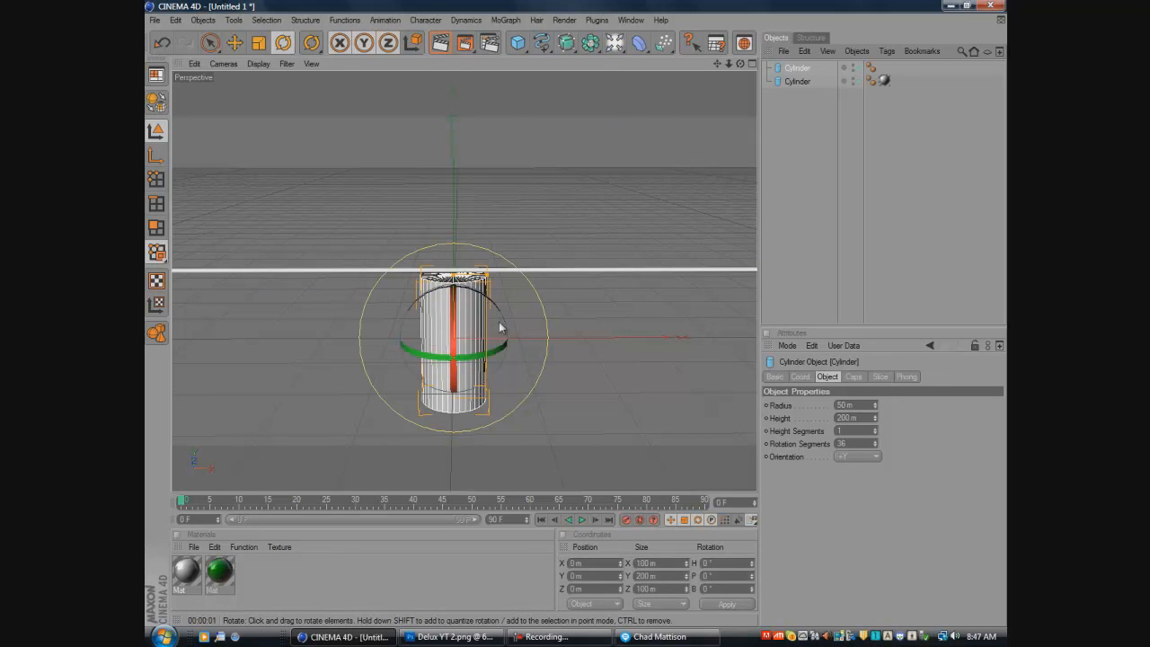
pyautogui.moveTo(503, 321); pyautogui.dragTo(437, 308)
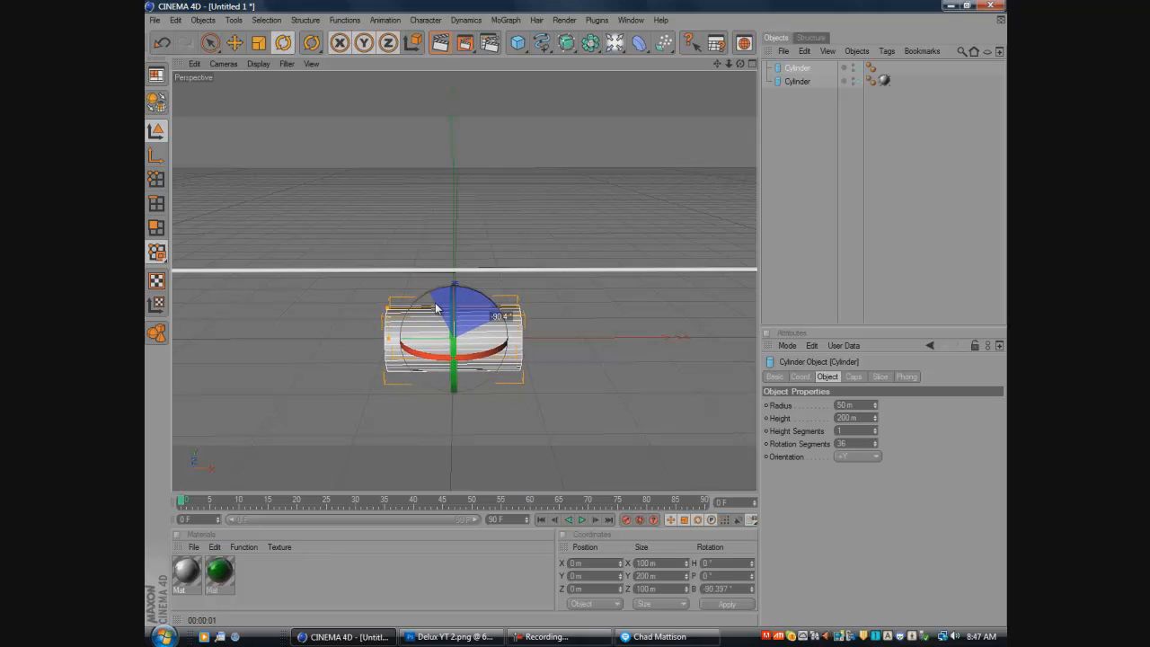
pyautogui.moveTo(436, 308); pyautogui.dragTo(437, 308)
pyautogui.moveTo(437, 308); pyautogui.dragTo(437, 309)
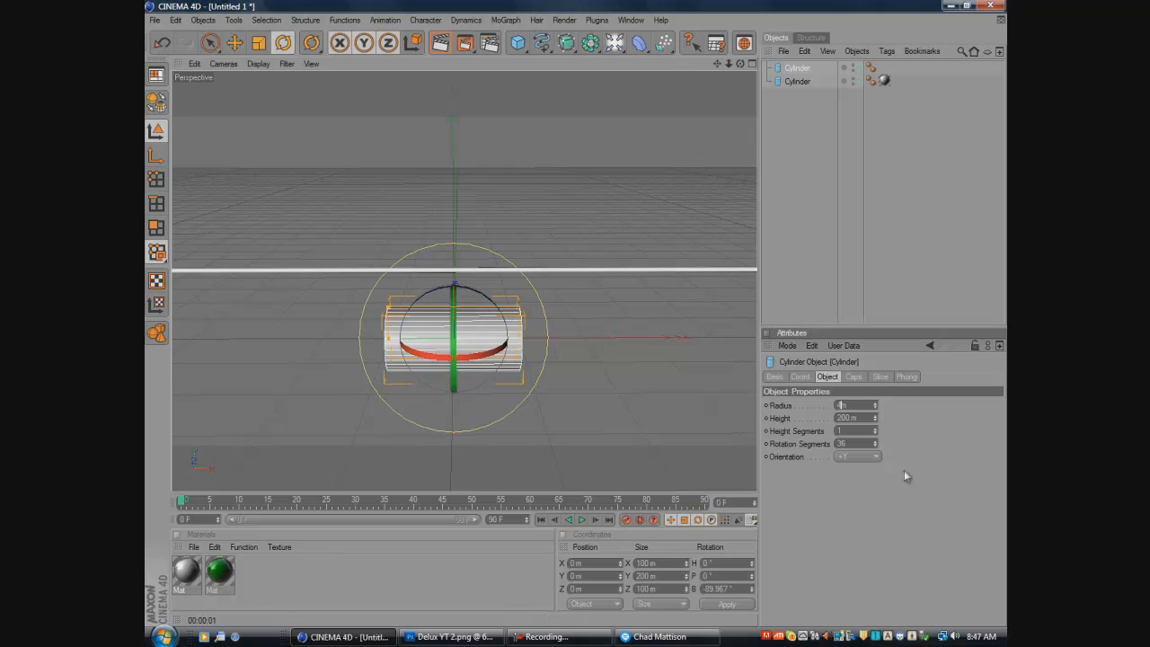
# - Set the new cylinder's radius to 4 m and its height to 1000 m
pyautogui.press('Tab')
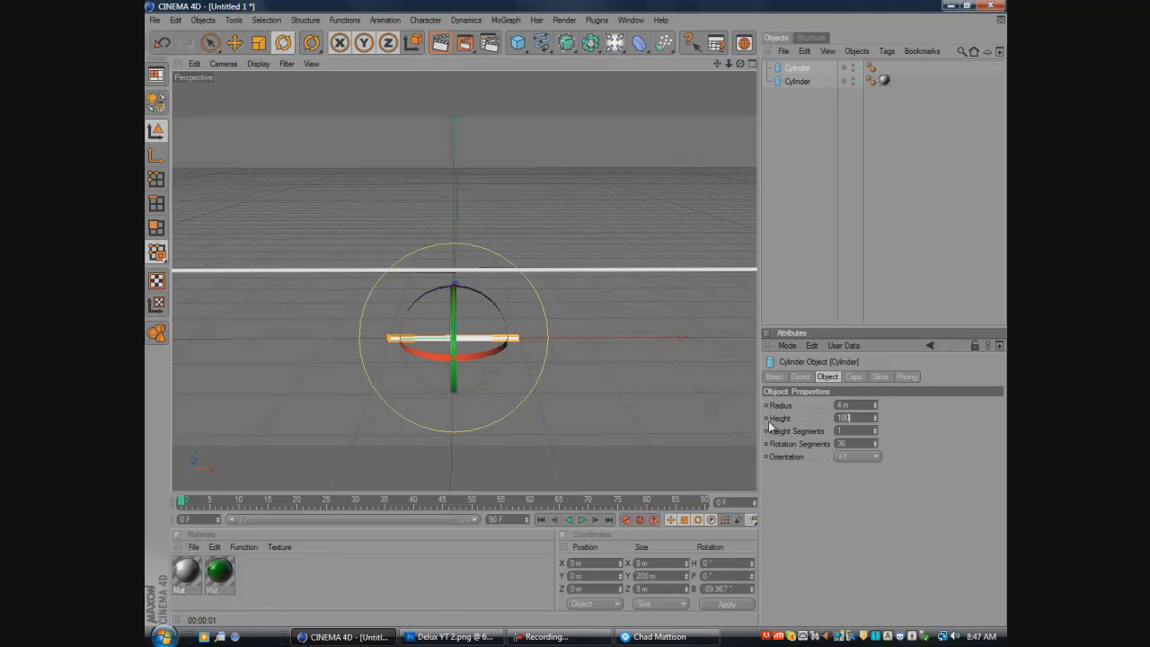
pyautogui.click(540, 323)
pyautogui.click(428, 339)
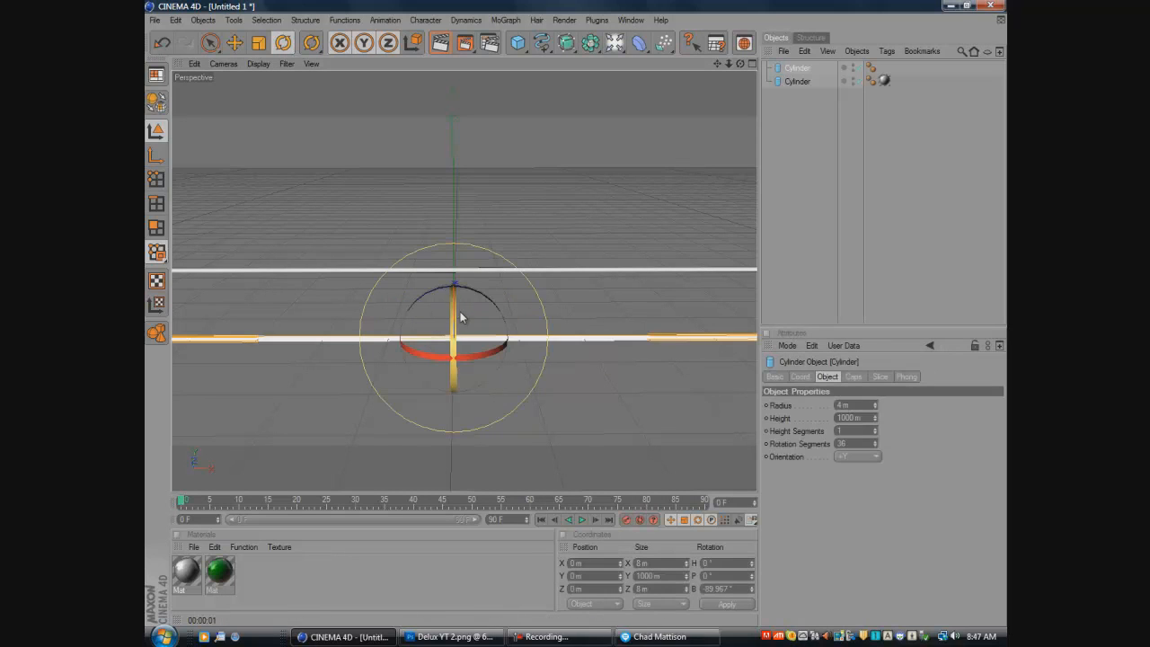
# - Move the new cylinder straight up to just below the upper cylinder and deselect it
pyautogui.click(234, 42)
pyautogui.moveTo(454, 291); pyautogui.dragTo(454, 230)
pyautogui.click(508, 500)
pyautogui.click(510, 428)
# - Preview the render in the viewport and apply the white reflective material to the lower cylinder
pyautogui.click(440, 43)
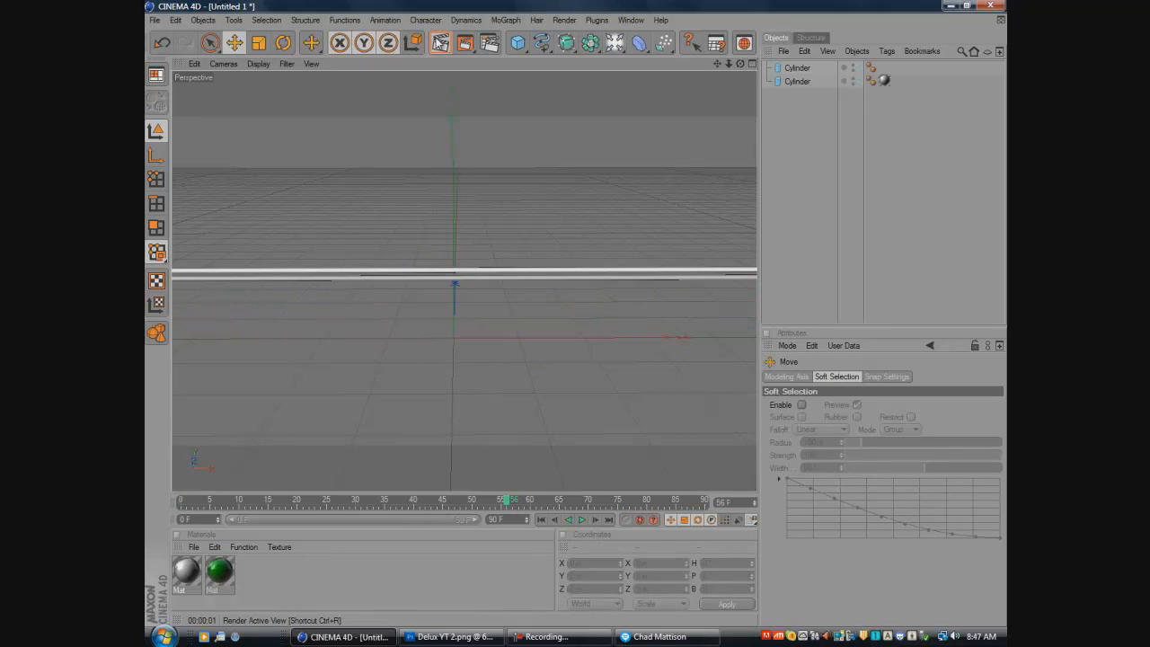
pyautogui.moveTo(189, 582); pyautogui.dragTo(306, 287)
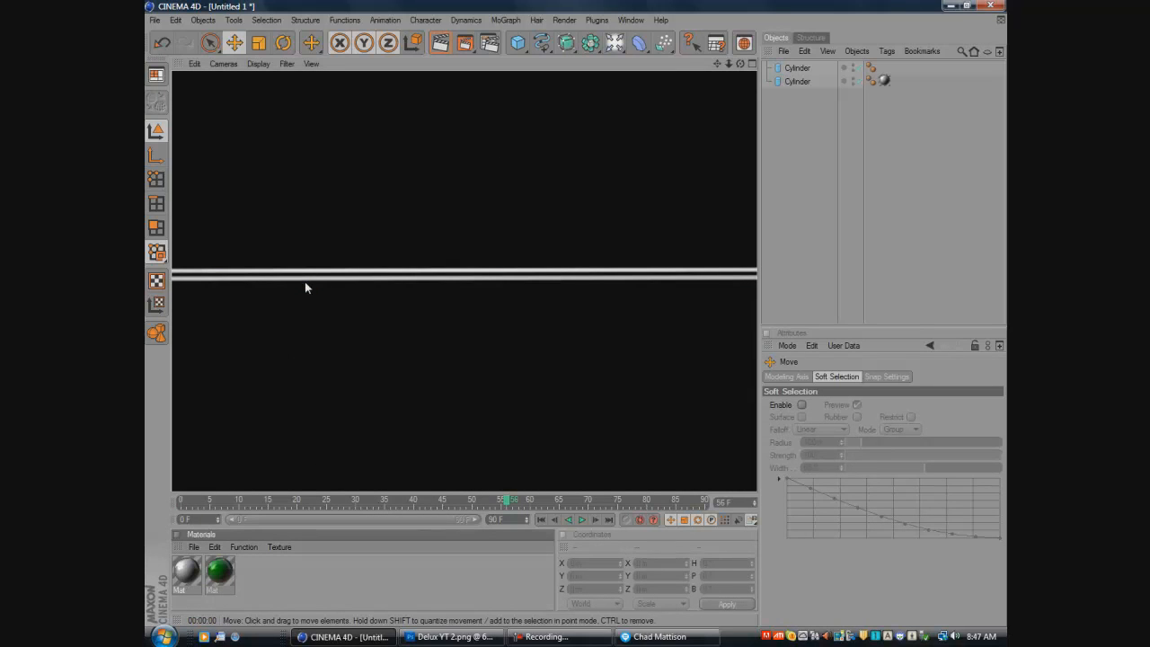
pyautogui.moveTo(189, 581); pyautogui.dragTo(288, 285)
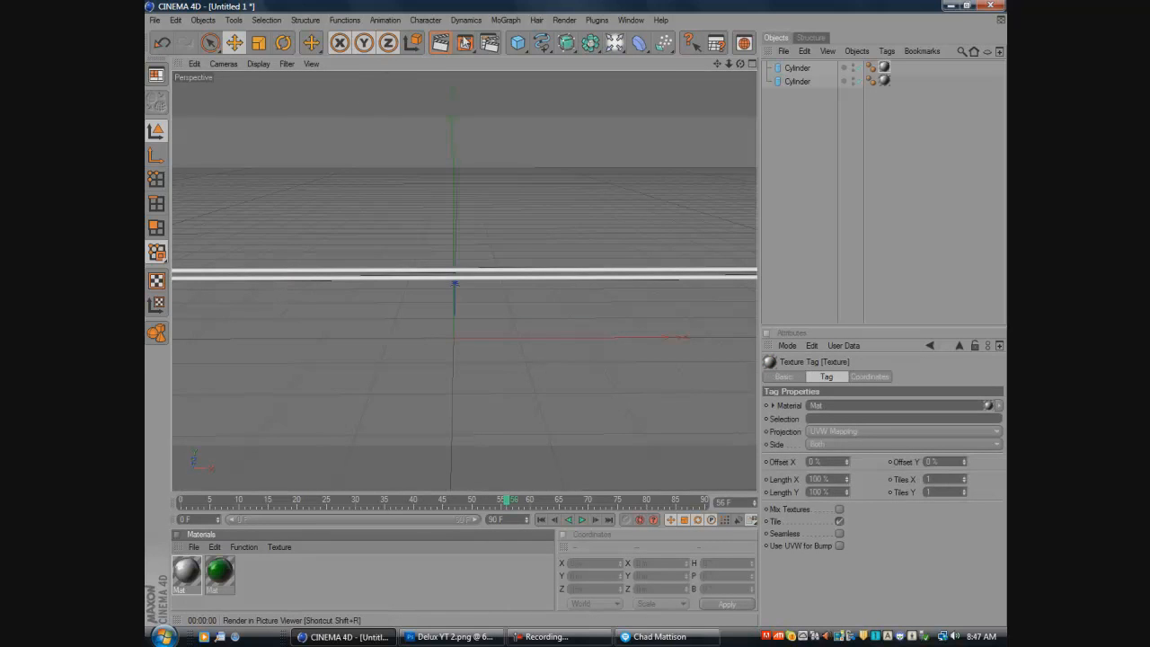
# - Render the bars to the Picture Viewer and save them as a QuickTime PNG with alpha named "Delux yt", overwriting the existing file
pyautogui.click(468, 43)
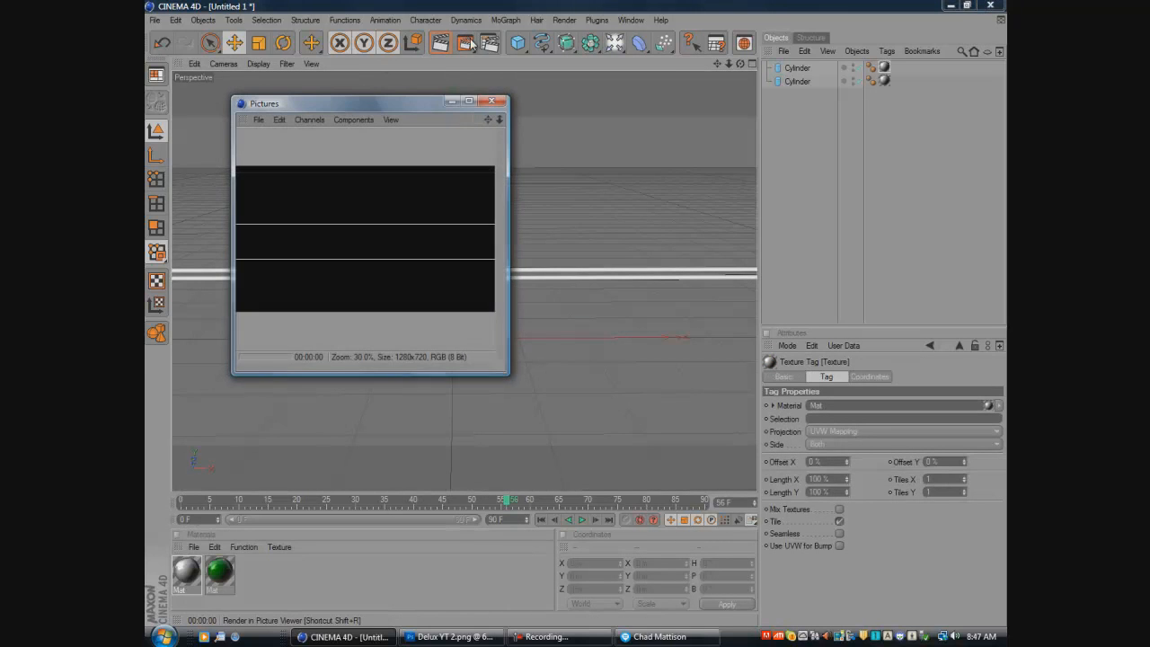
pyautogui.click(259, 120)
pyautogui.click(278, 153)
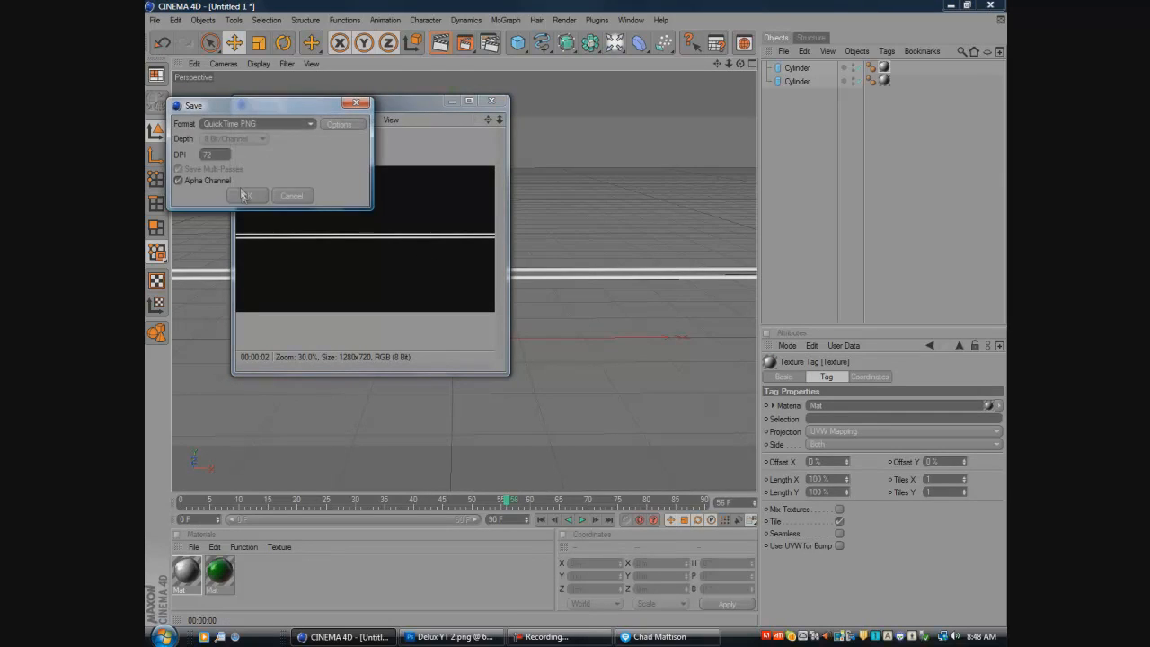
pyautogui.press('Return')
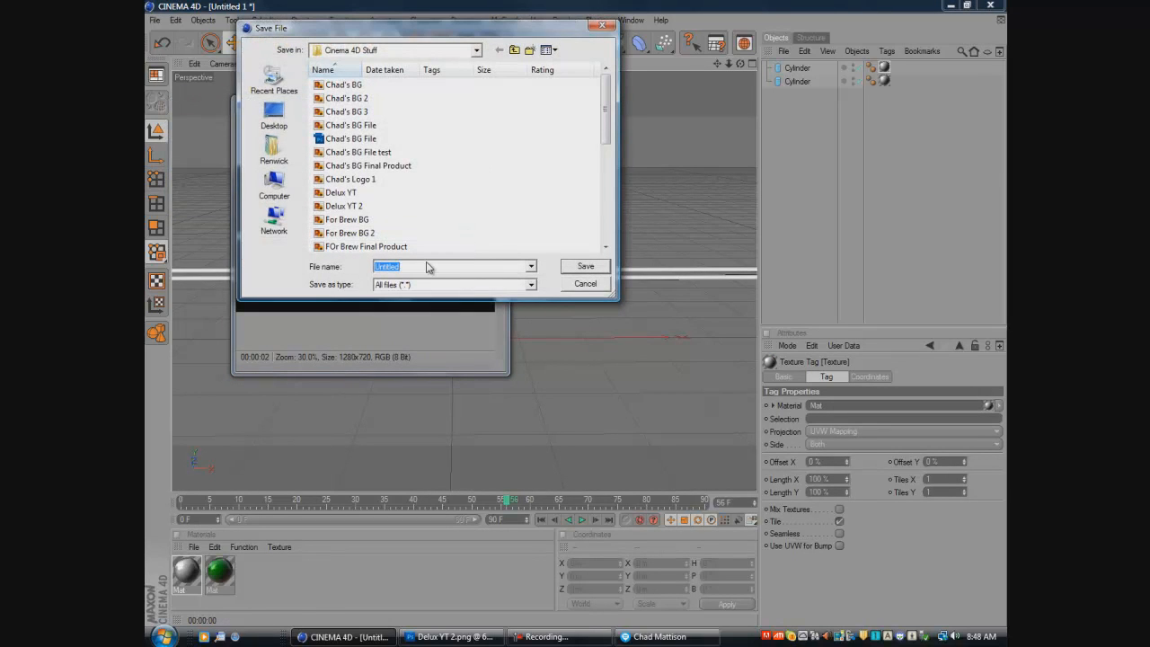
pyautogui.write('Delux yt 2')
pyautogui.press('Return')
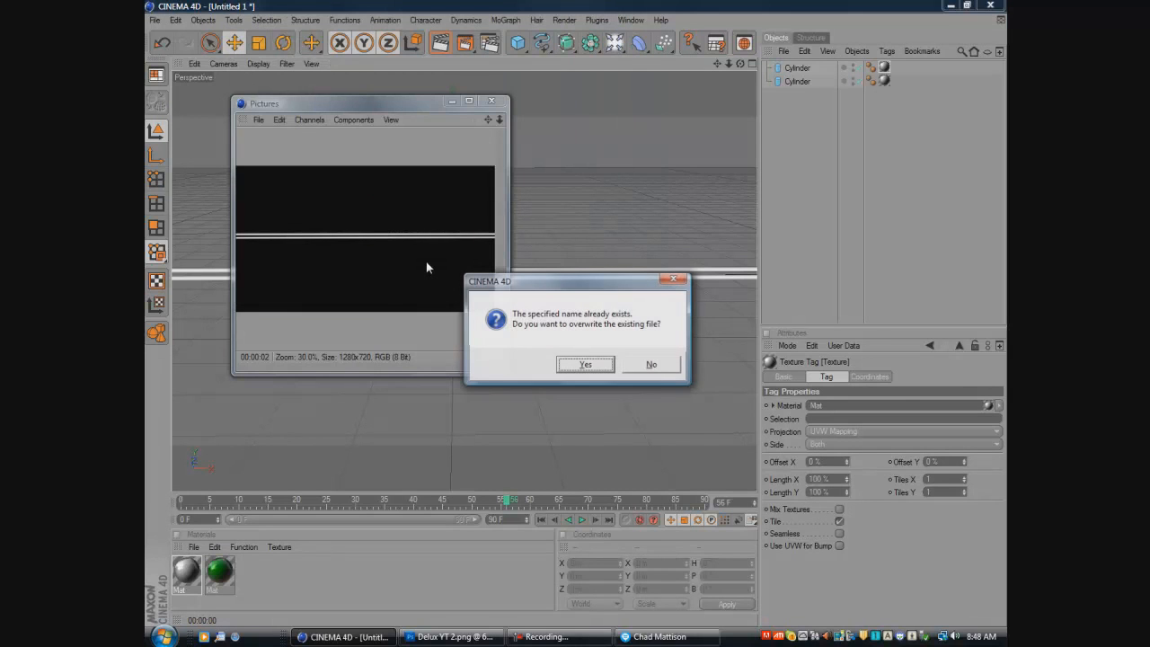
pyautogui.click(570, 366)
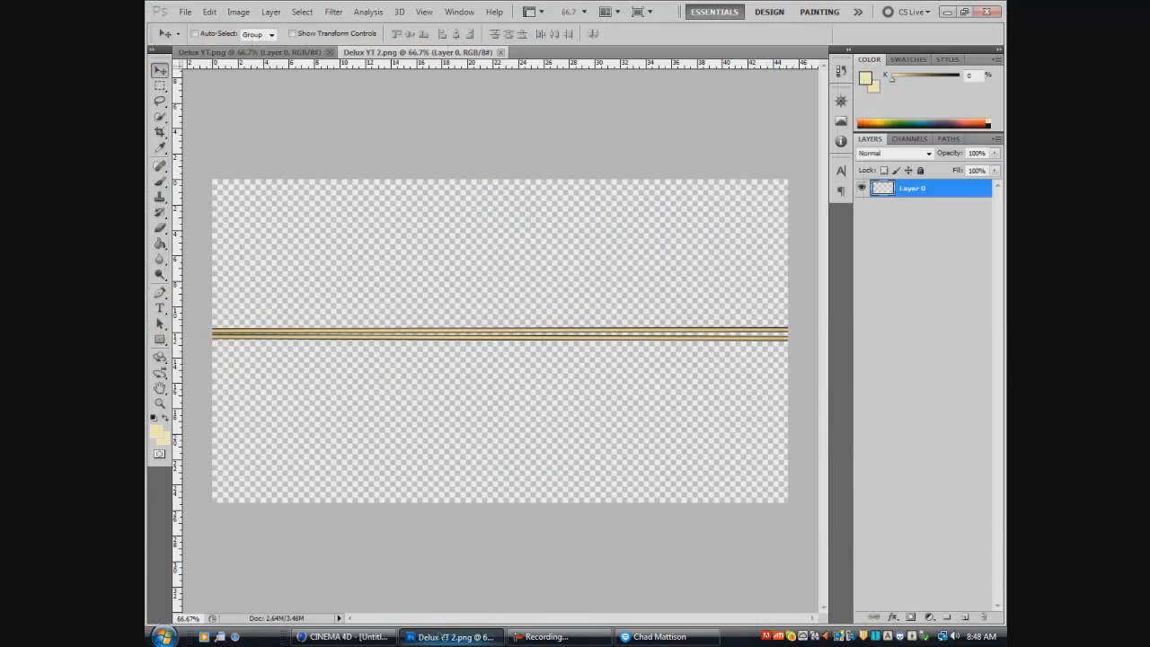
# - Switch to Photoshop and close the outdated Delux YT 2.png document
pyautogui.click(449, 636)
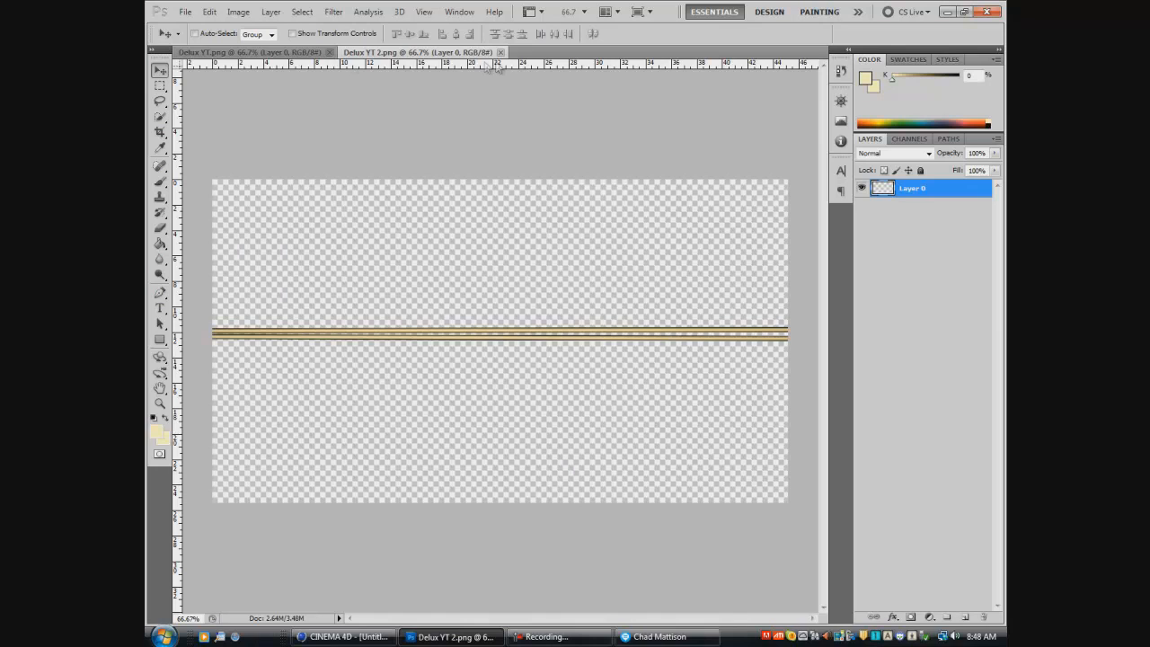
pyautogui.click(500, 52)
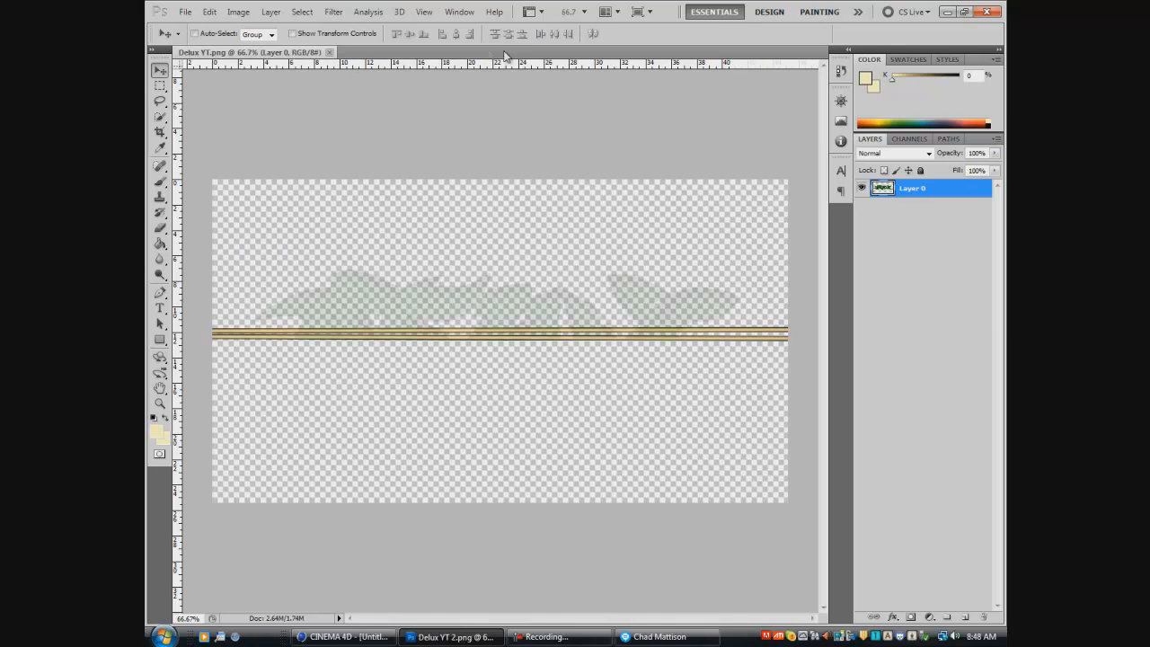
pyautogui.click(188, 11)
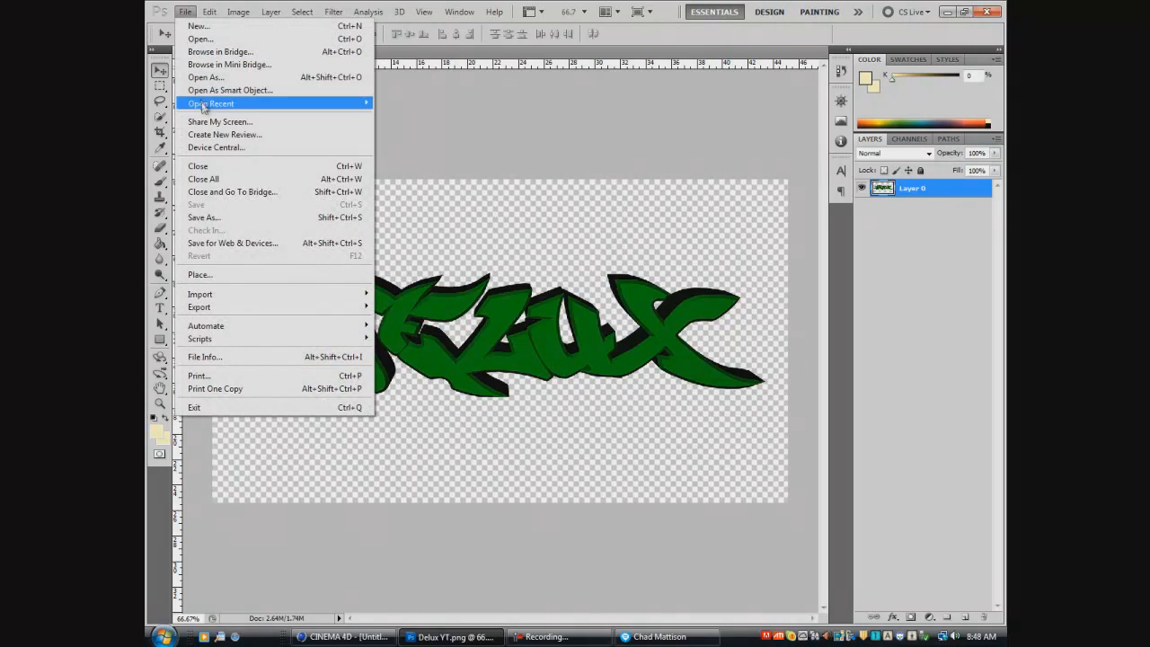
pyautogui.click(204, 218)
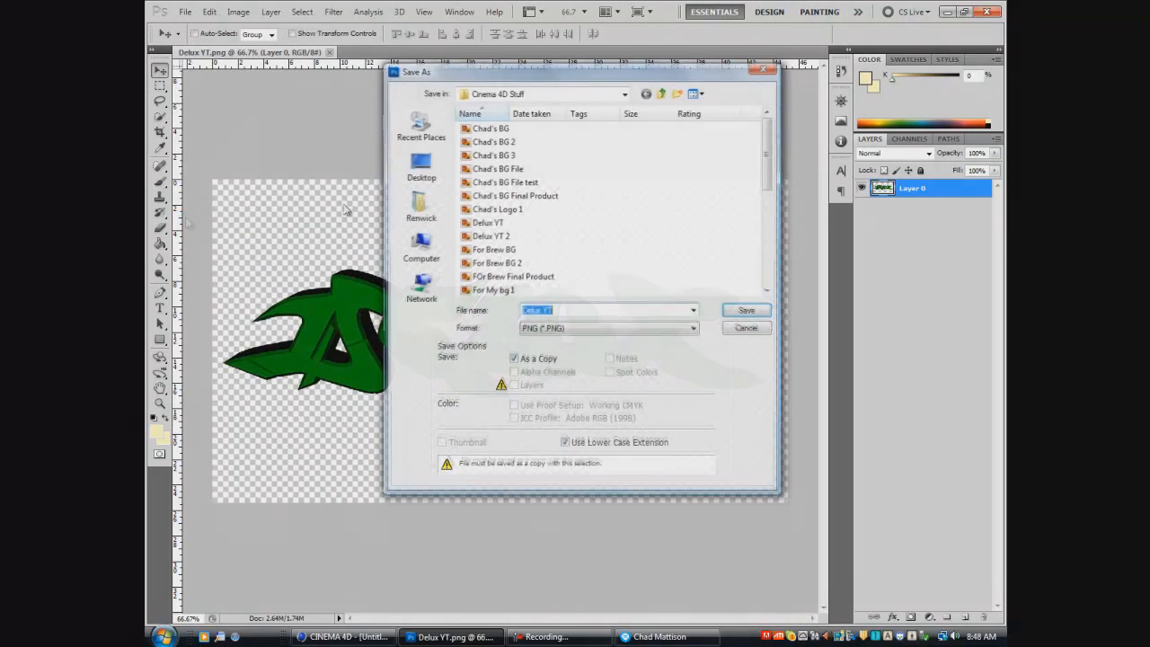
pyautogui.click(763, 69)
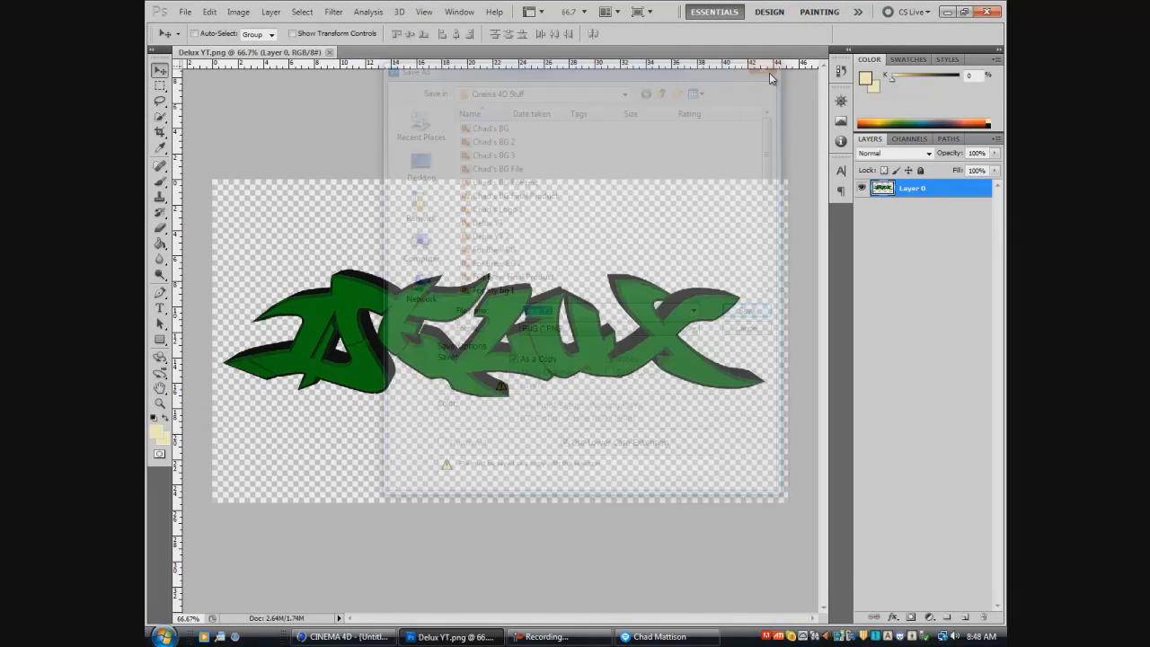
# - Open the newly rendered Delux YT 2.png from the Cinema 4D Stuff folder, leaving its color profile as is
pyautogui.click(185, 11)
pyautogui.click(202, 37)
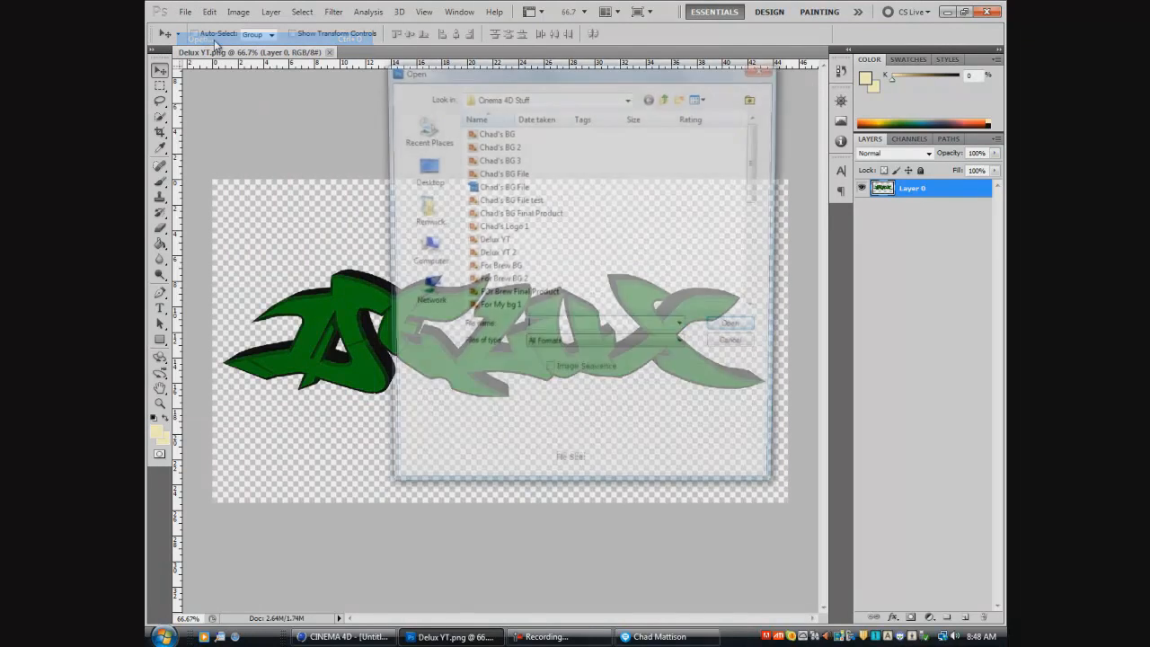
pyautogui.doubleClick(535, 243)
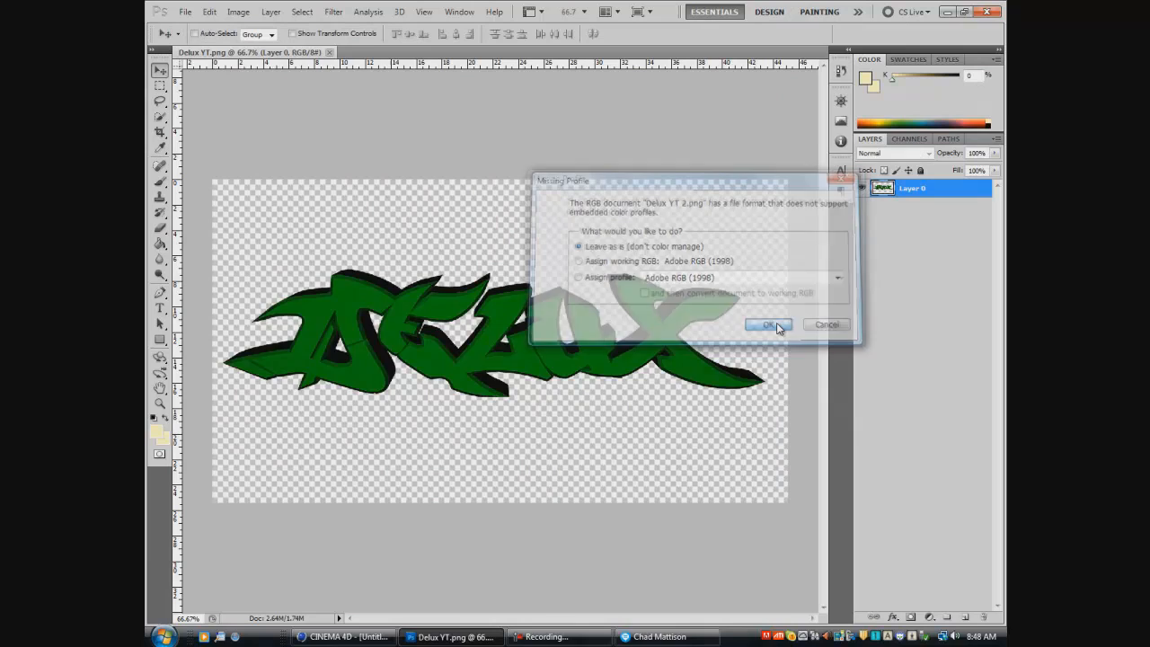
pyautogui.click(776, 324)
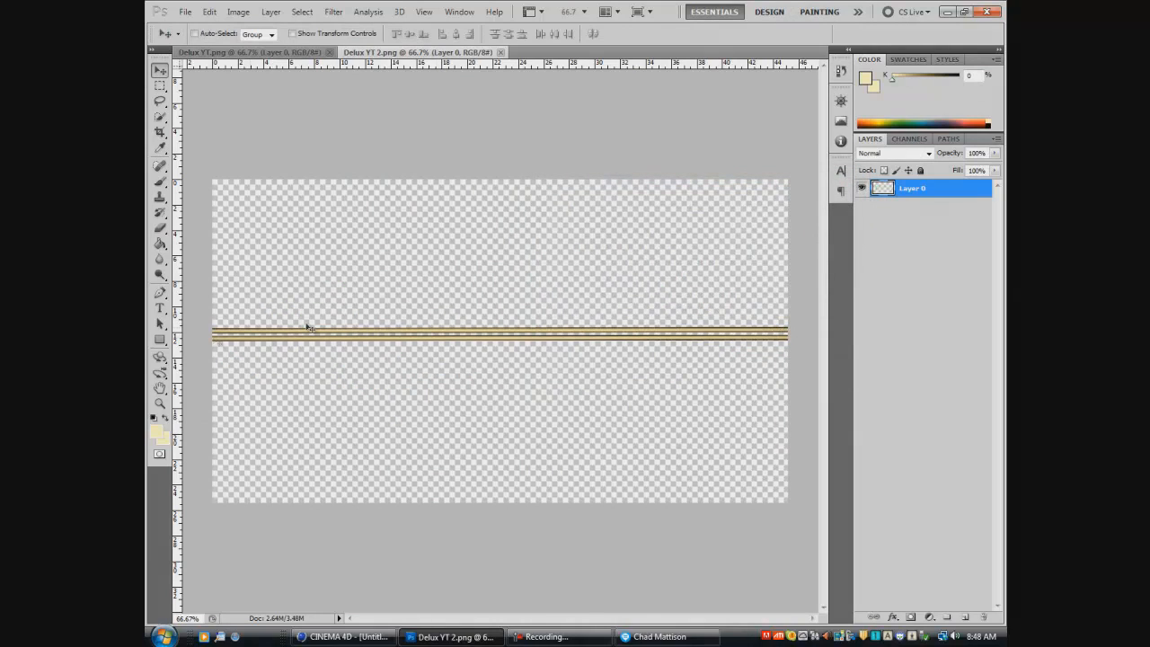
# - Select the whole canvas of Delux YT 2.png and copy the bars with Copy Merged
pyautogui.click(159, 86)
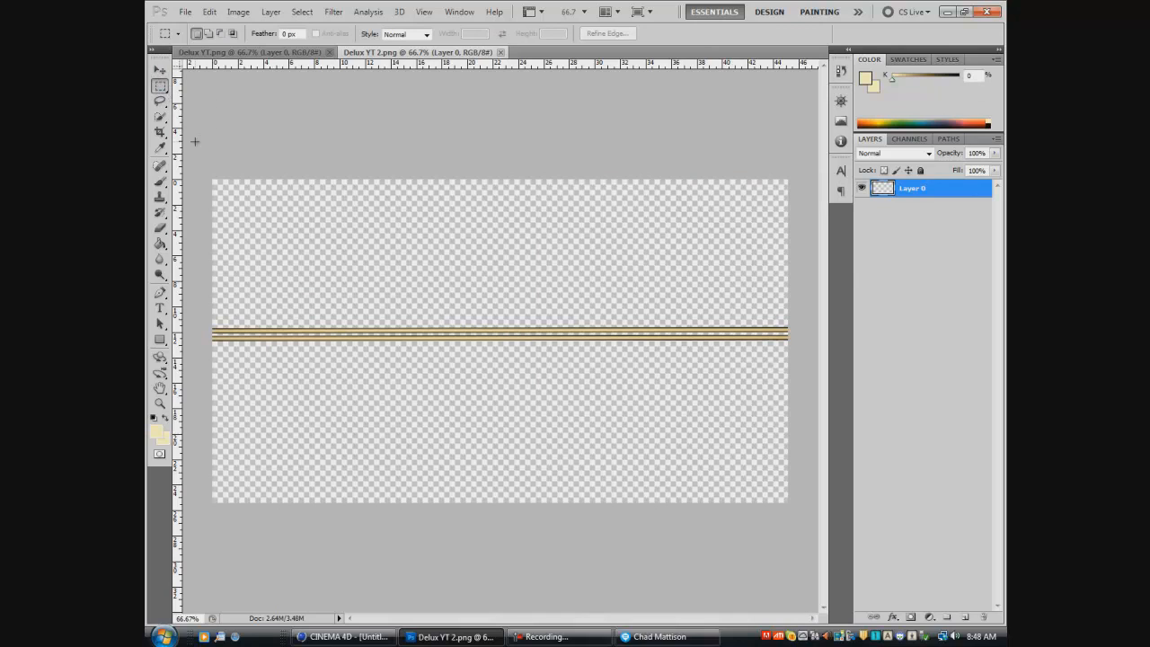
pyautogui.moveTo(412, 210); pyautogui.dragTo(799, 505)
pyautogui.hotkey('ctrl', 'a')
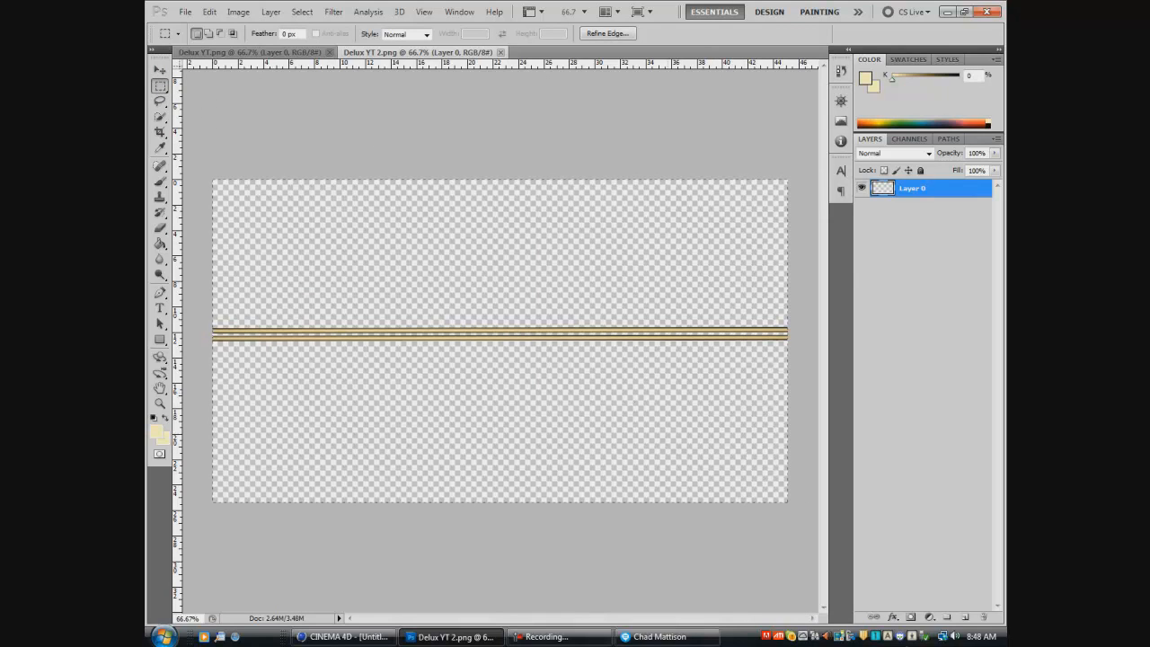
pyautogui.click(208, 12)
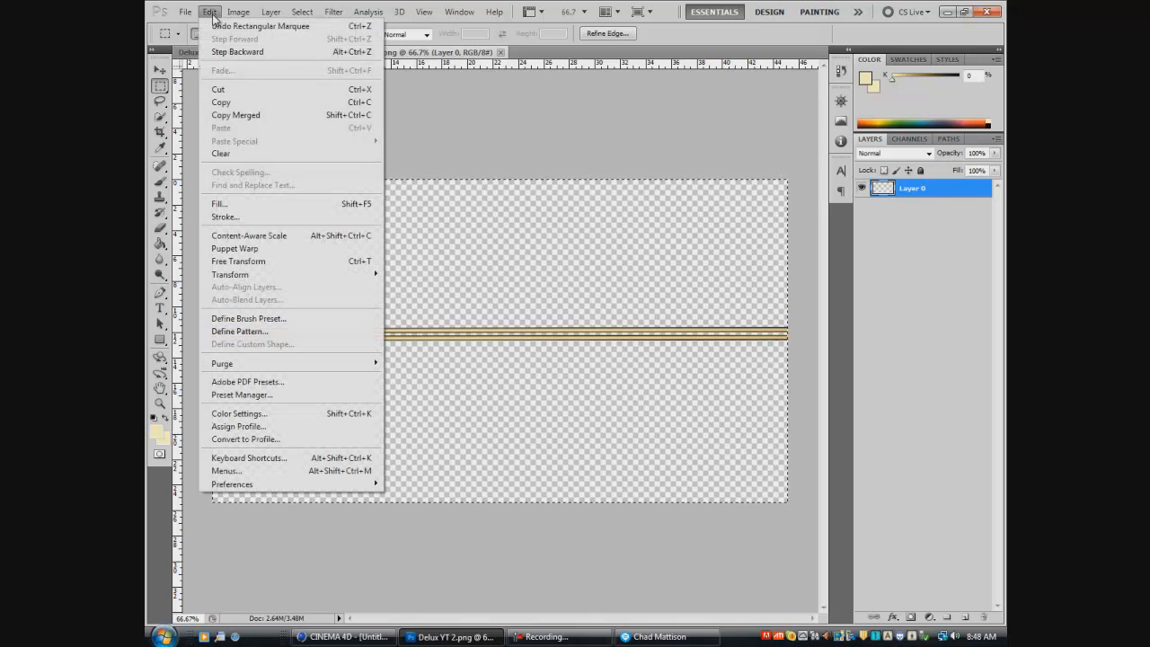
pyautogui.click(253, 117)
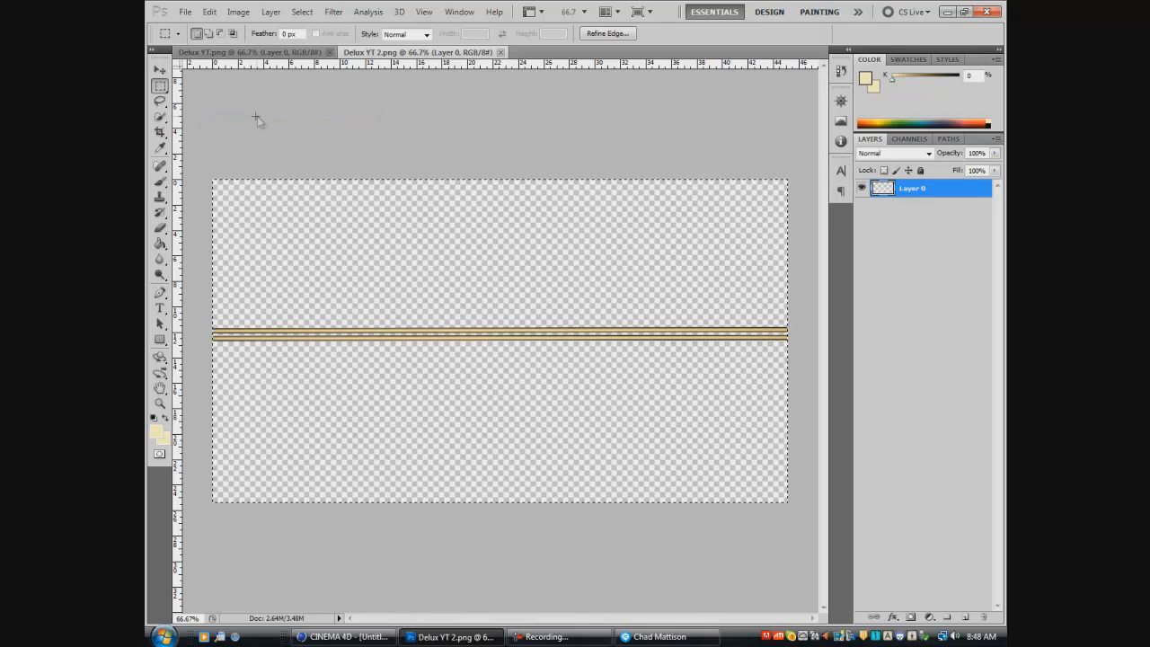
# - Paste the bars into Delux YT.png, place their layer beneath the green text layer and deselect the layers
pyautogui.click(287, 52)
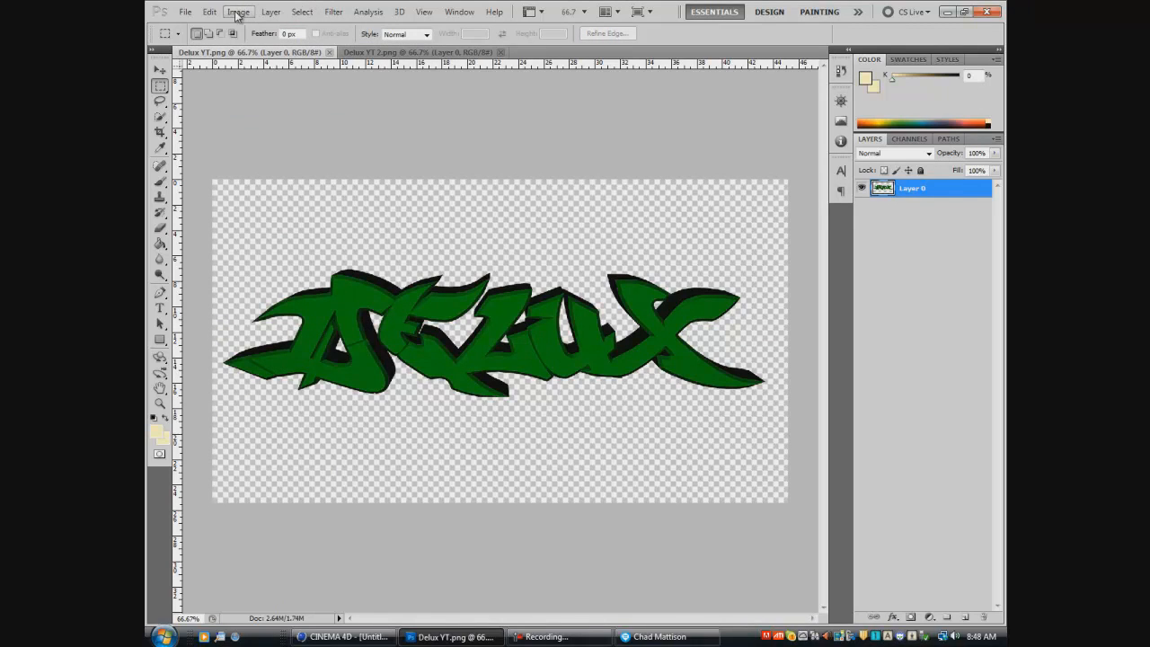
pyautogui.click(210, 13)
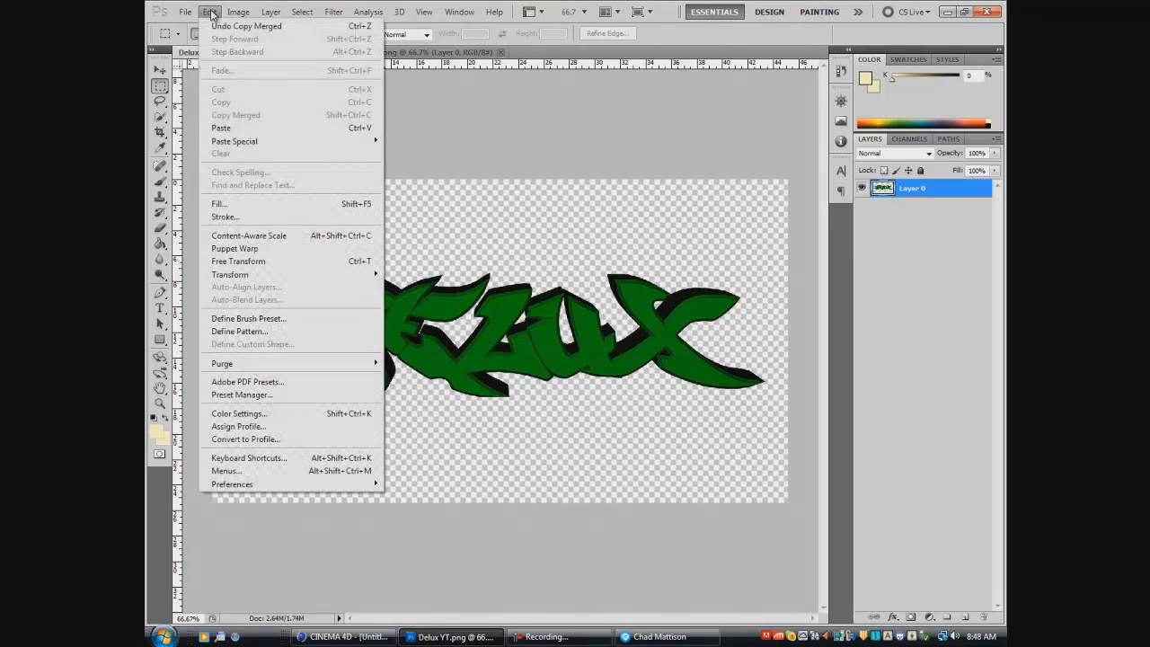
pyautogui.click(236, 127)
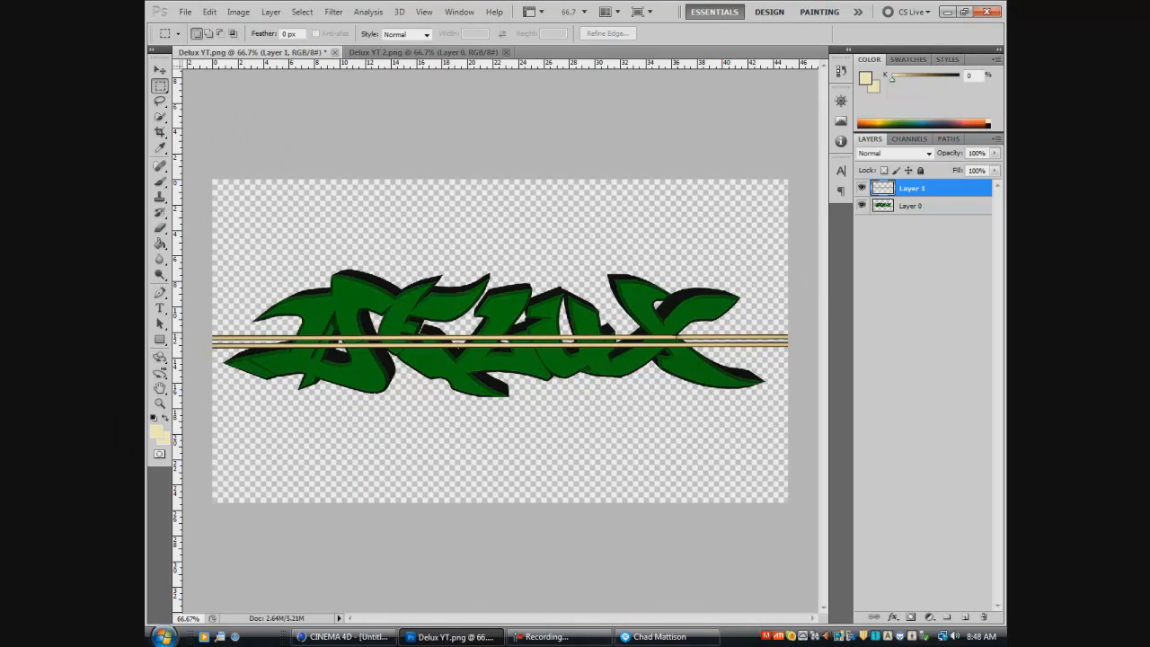
pyautogui.moveTo(936, 199); pyautogui.dragTo(940, 236)
pyautogui.click(936, 278)
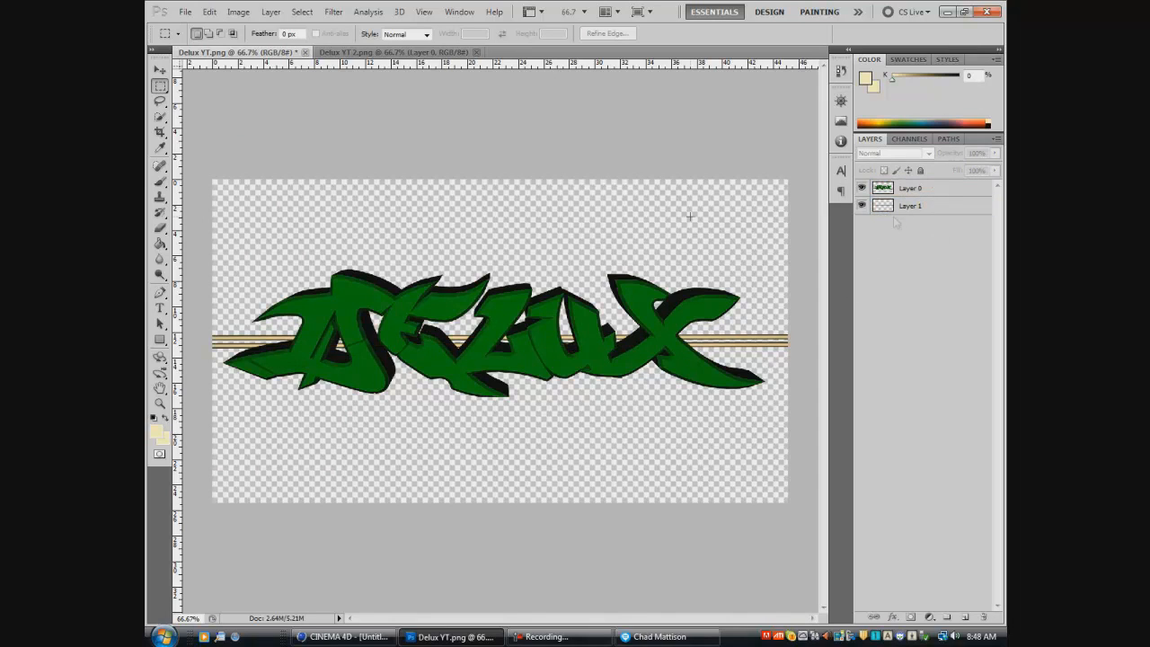
# - Move the green Delux text layer slightly down so it sits centered over the bars
pyautogui.press('v')
pyautogui.click(510, 339)
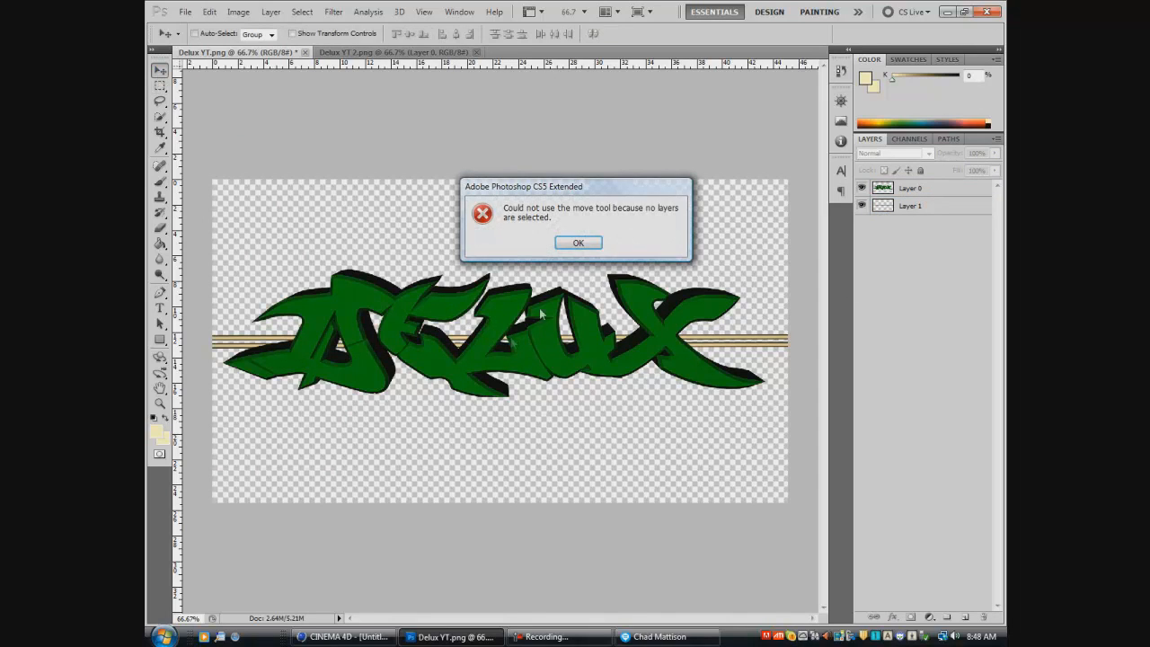
pyautogui.click(580, 240)
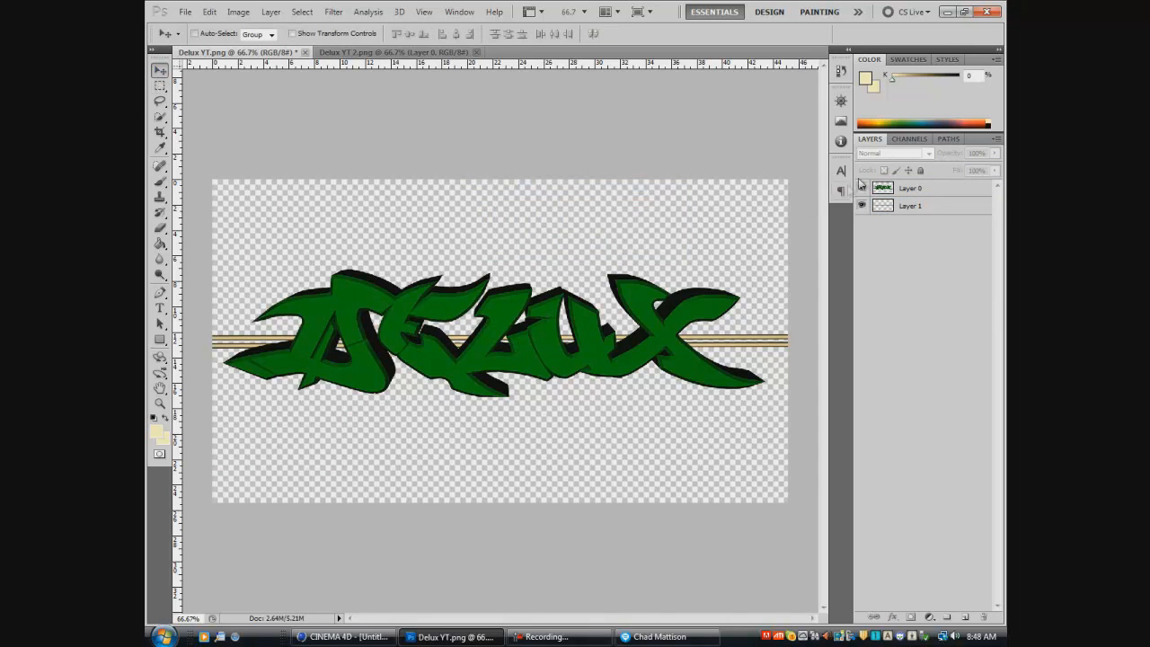
pyautogui.click(912, 188)
pyautogui.moveTo(500, 331); pyautogui.dragTo(500, 341)
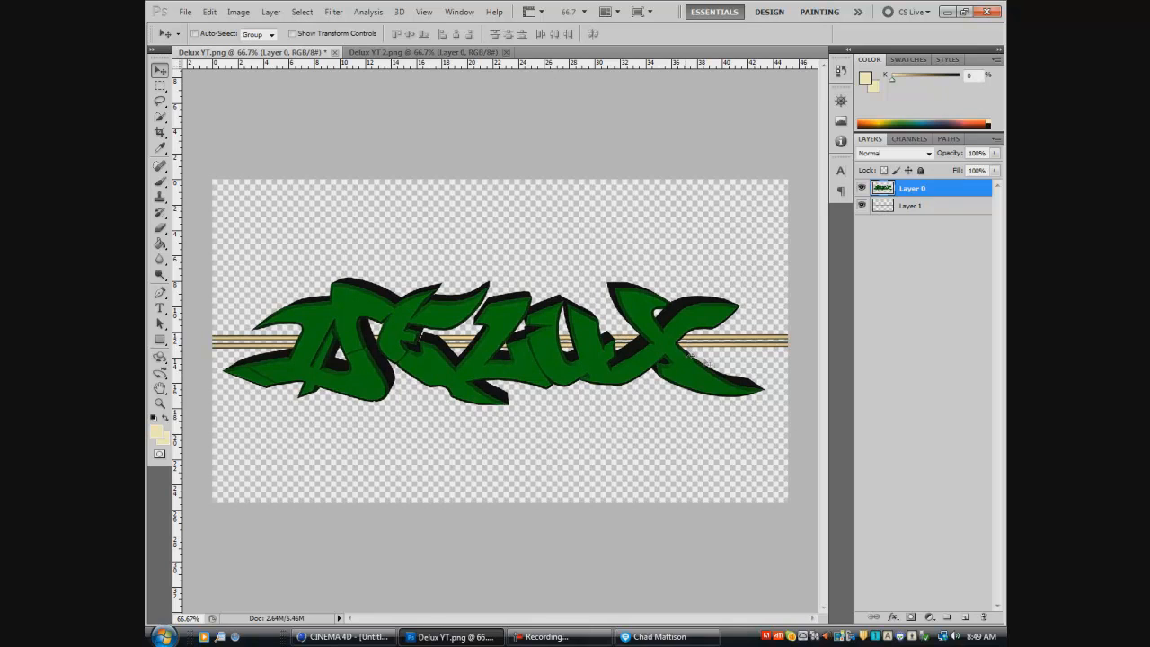
# - Open the layer style settings of the bars layer (Layer 1) and try out the shadow and glow effects
pyautogui.click(929, 206)
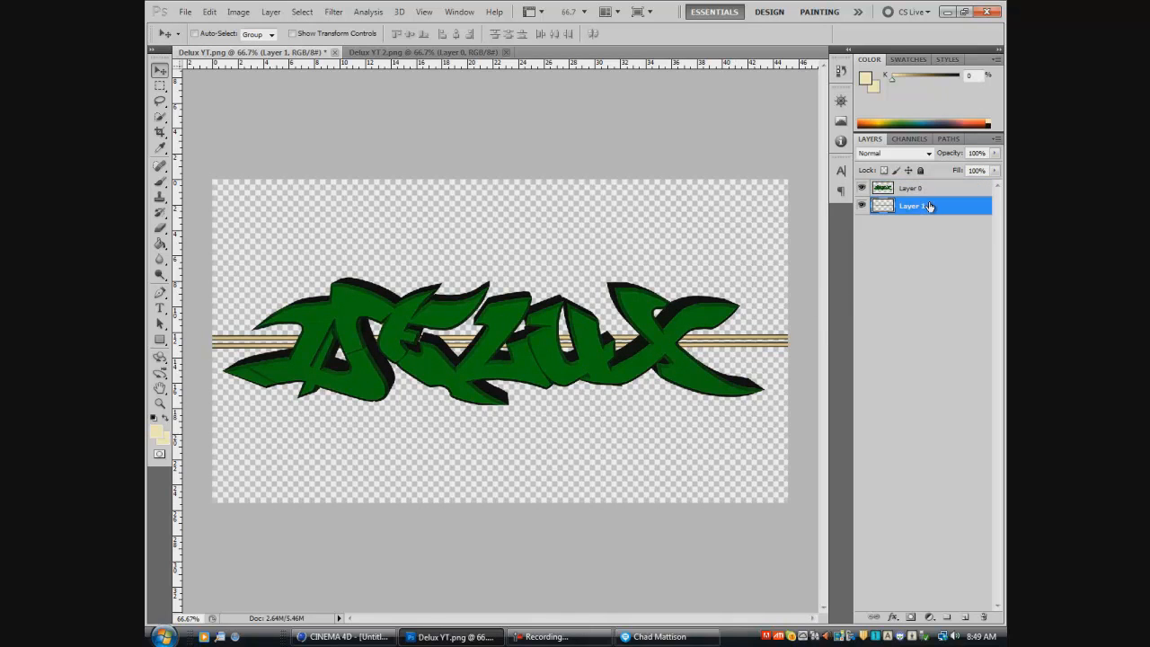
pyautogui.doubleClick(929, 206)
pyautogui.click(609, 369)
pyautogui.click(609, 369)
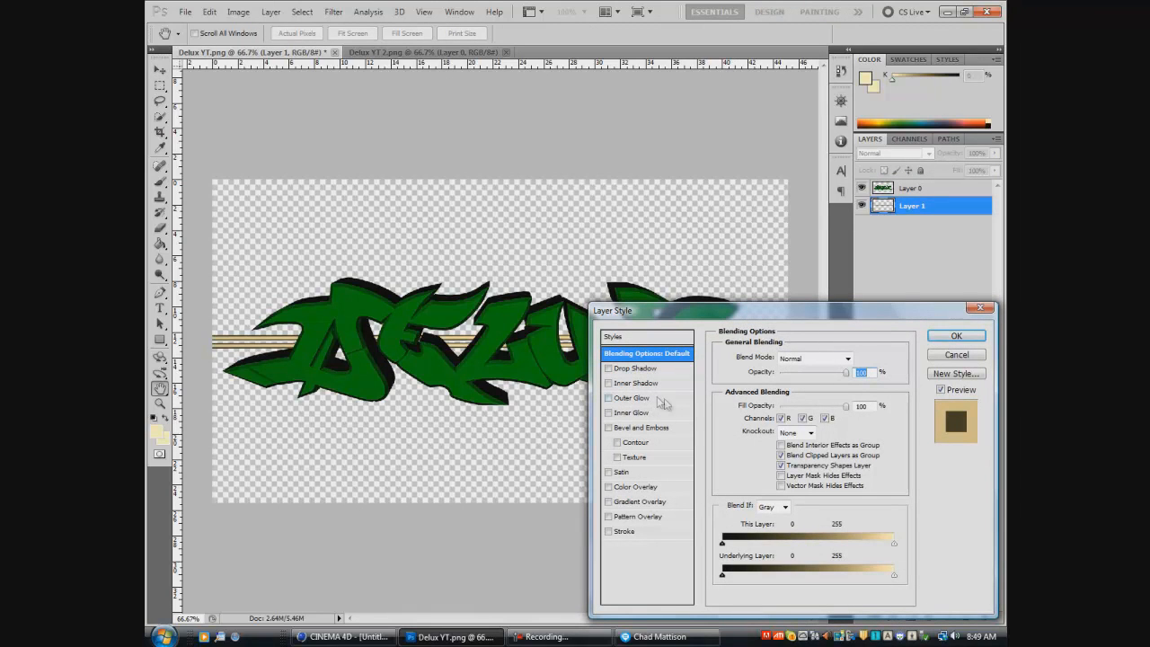
pyautogui.click(609, 369)
pyautogui.click(609, 368)
pyautogui.click(609, 384)
pyautogui.click(609, 398)
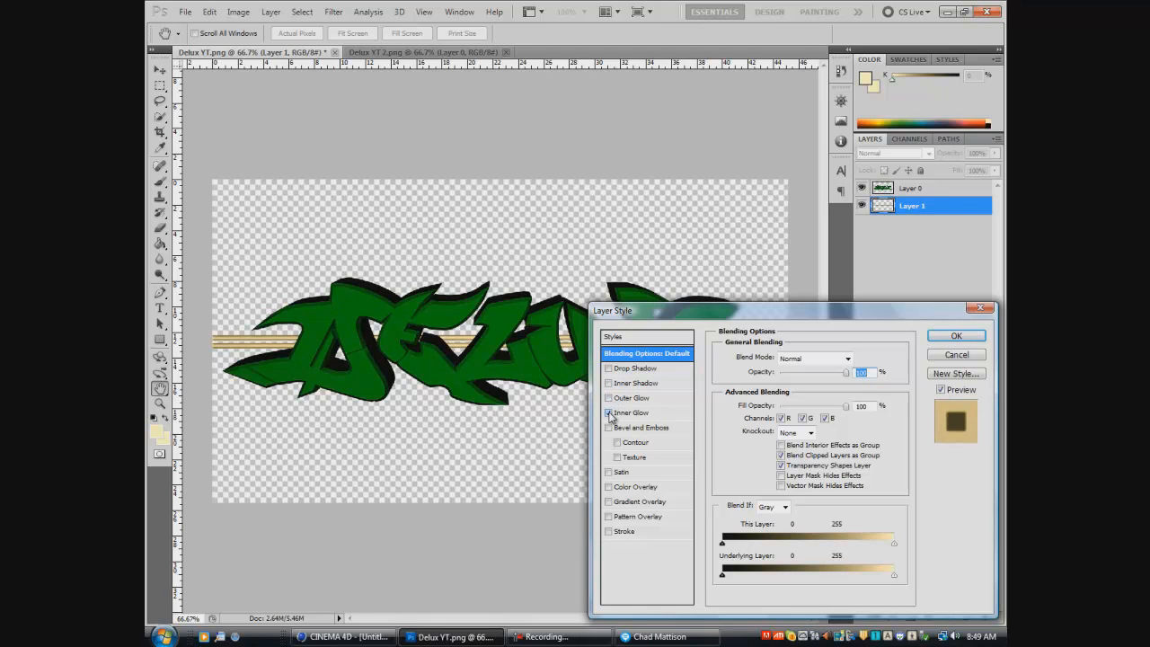
# - Add a black (#000000) Outer Glow and an Inner Bevel with Bevel and Emboss to the bars layer
pyautogui.click(638, 398)
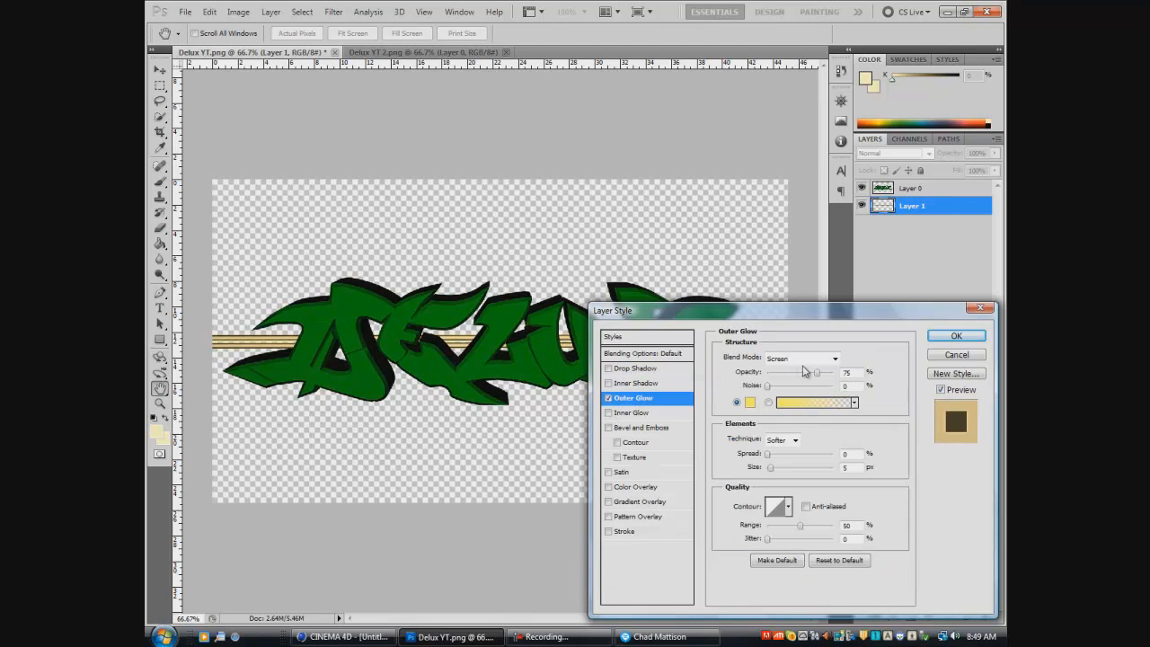
pyautogui.click(751, 401)
pyautogui.click(403, 332)
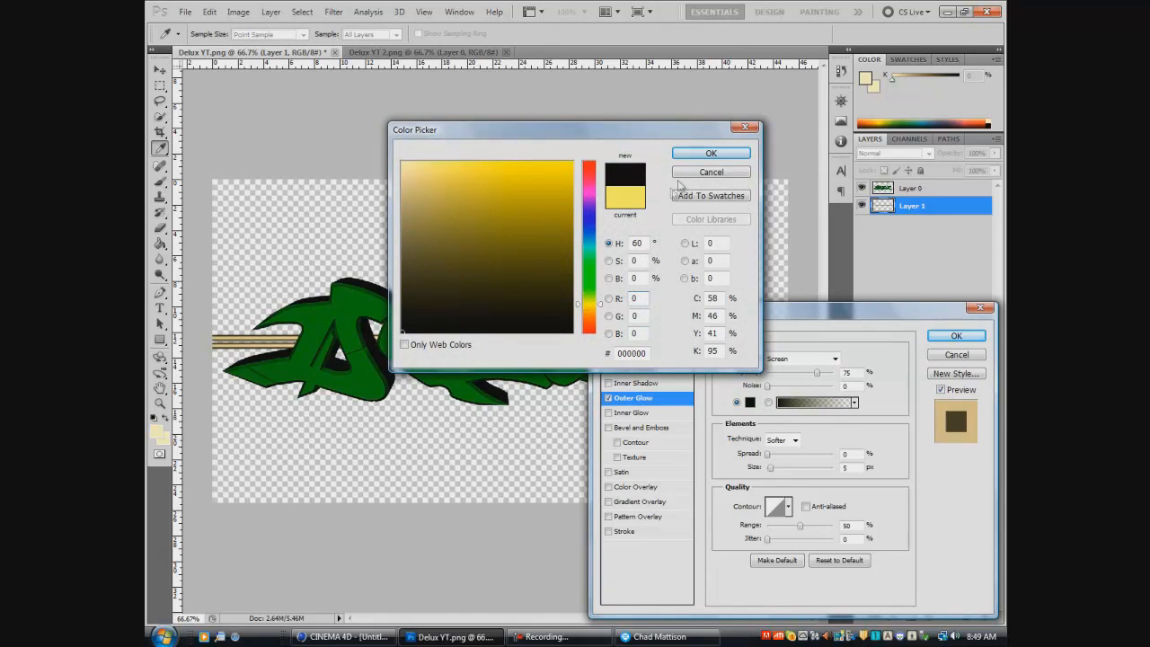
pyautogui.click(711, 154)
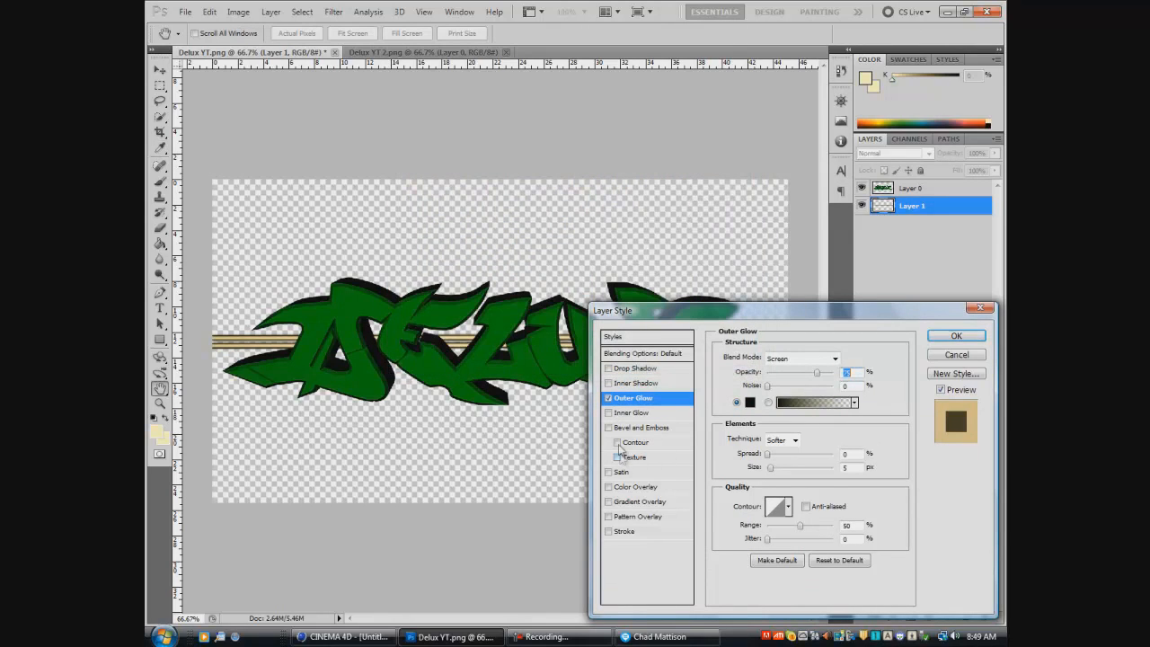
pyautogui.click(609, 428)
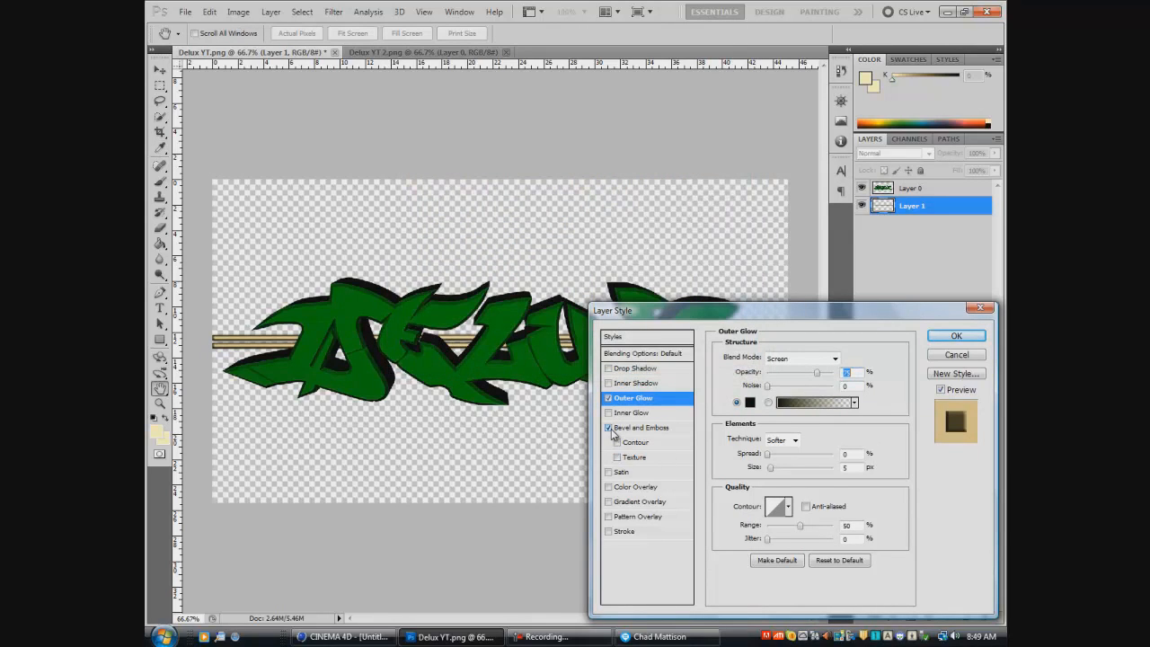
pyautogui.click(672, 431)
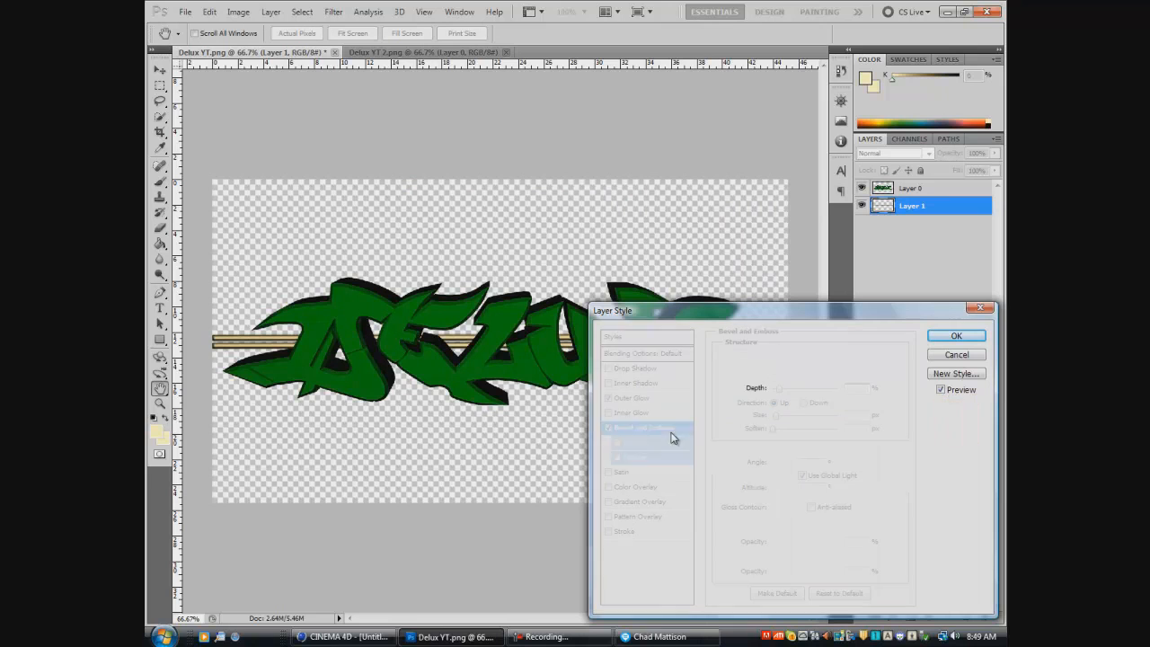
# - Try the Satin, Pattern Overlay and Stroke effects on the bars layer
pyautogui.click(609, 473)
pyautogui.moveTo(840, 323); pyautogui.dragTo(920, 318)
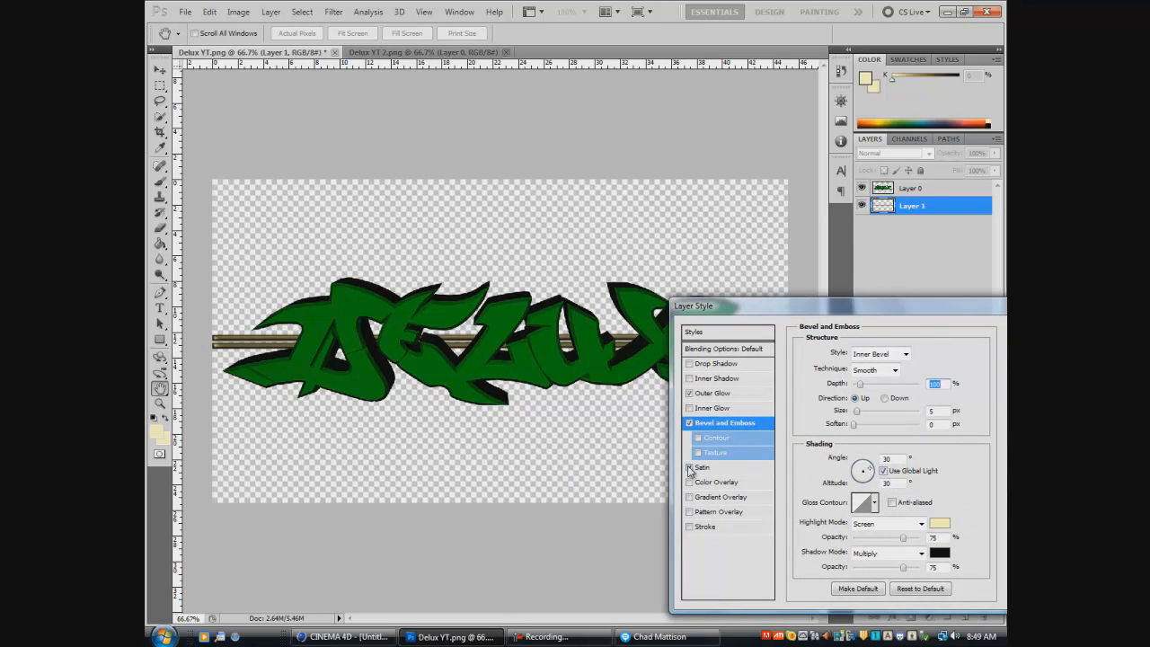
pyautogui.click(689, 468)
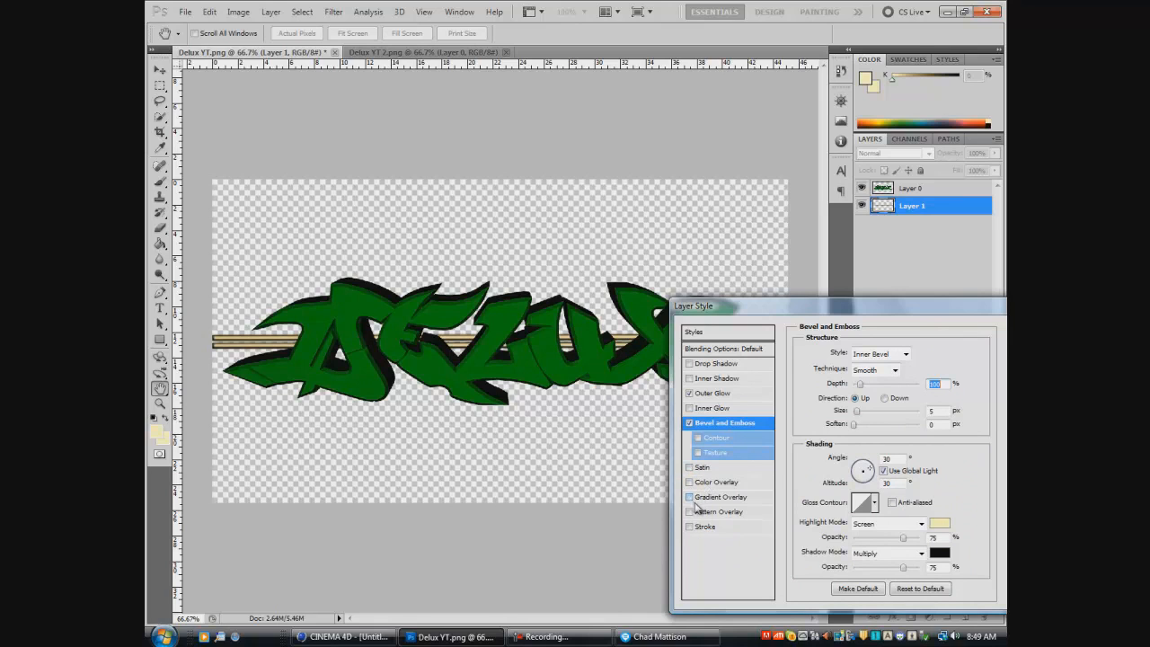
pyautogui.click(689, 512)
pyautogui.click(689, 512)
pyautogui.click(689, 527)
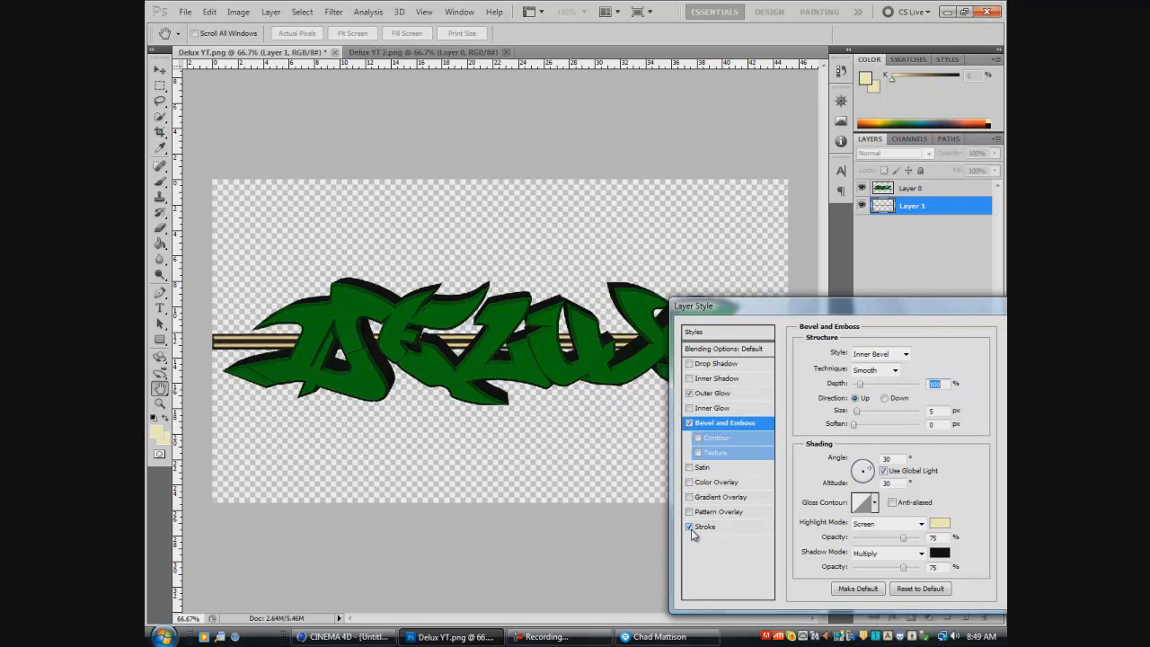
pyautogui.moveTo(811, 315); pyautogui.dragTo(760, 338)
pyautogui.click(647, 540)
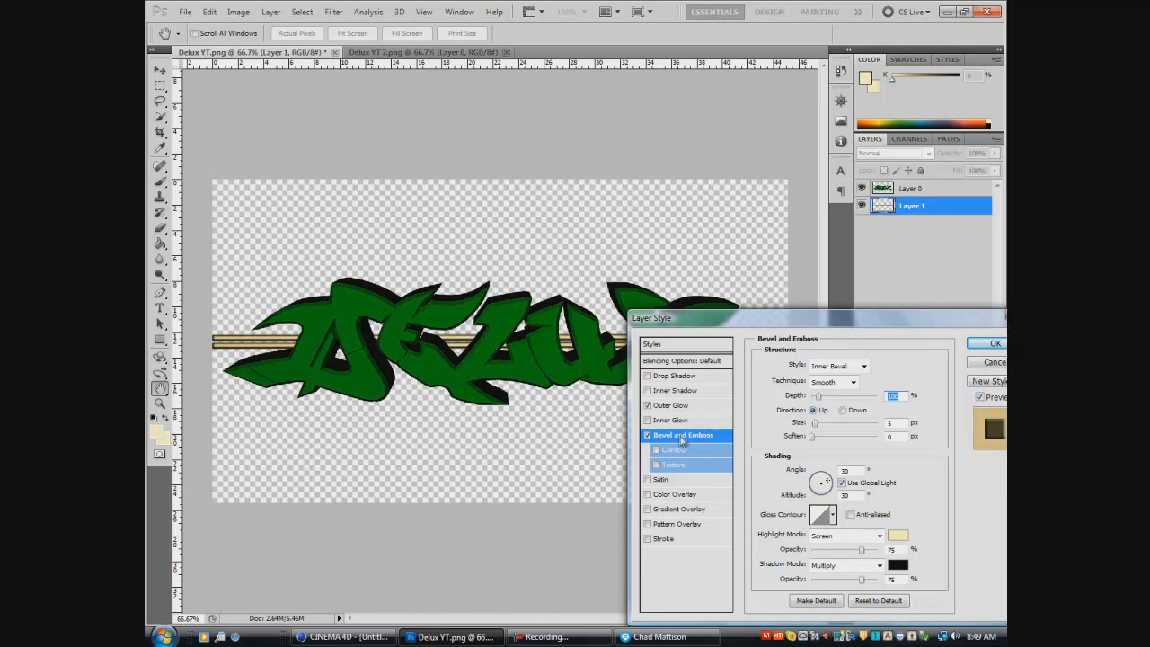
# - Review the bars layer's Outer Glow settings, apply the layer style and deselect the layer
pyautogui.moveTo(853, 333); pyautogui.dragTo(805, 337)
pyautogui.click(623, 408)
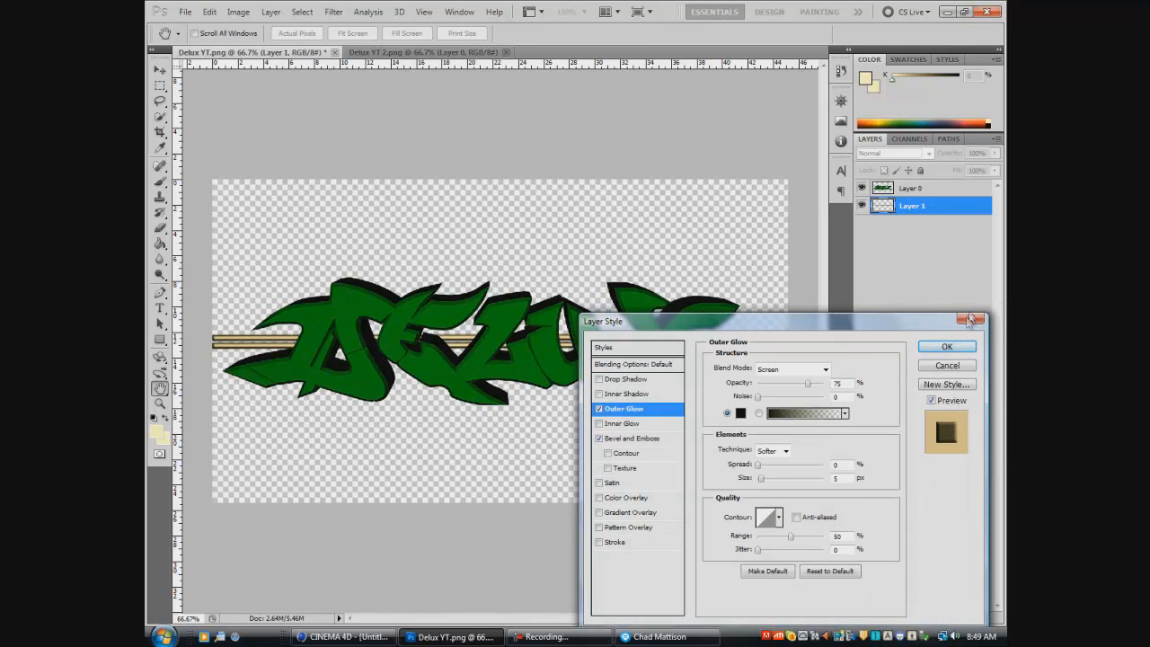
pyautogui.click(947, 347)
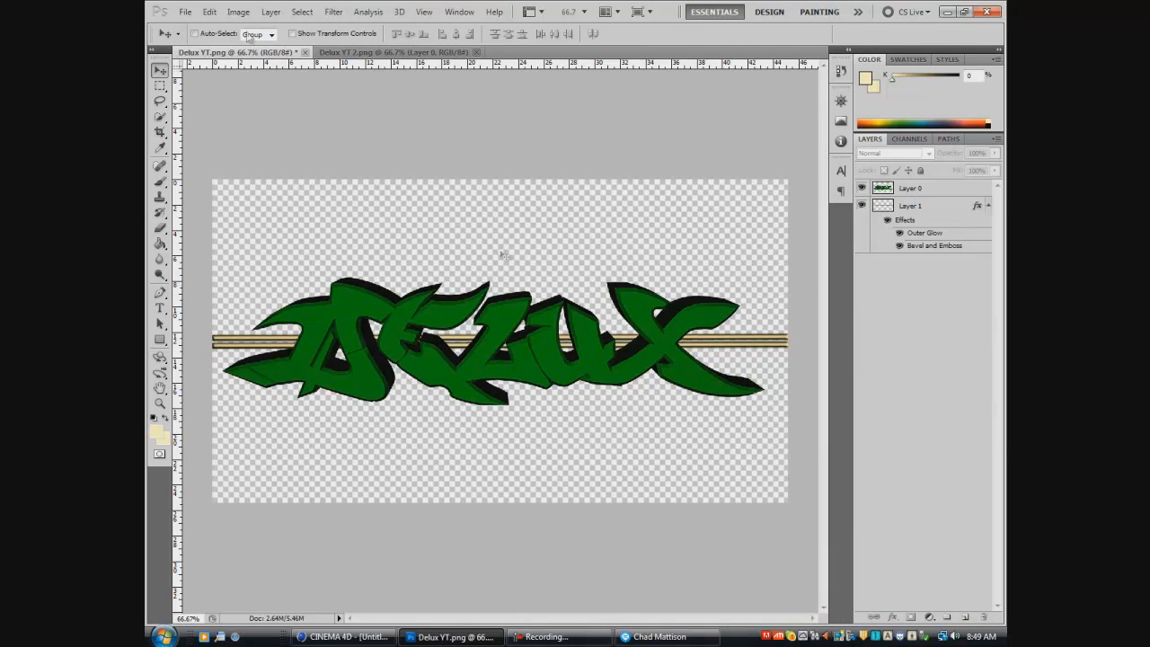
# - Save a PNG copy of the composite as "Delux YT. final product" in the Cinema 4D Stuff folder, with interlacing set to None
pyautogui.click(186, 12)
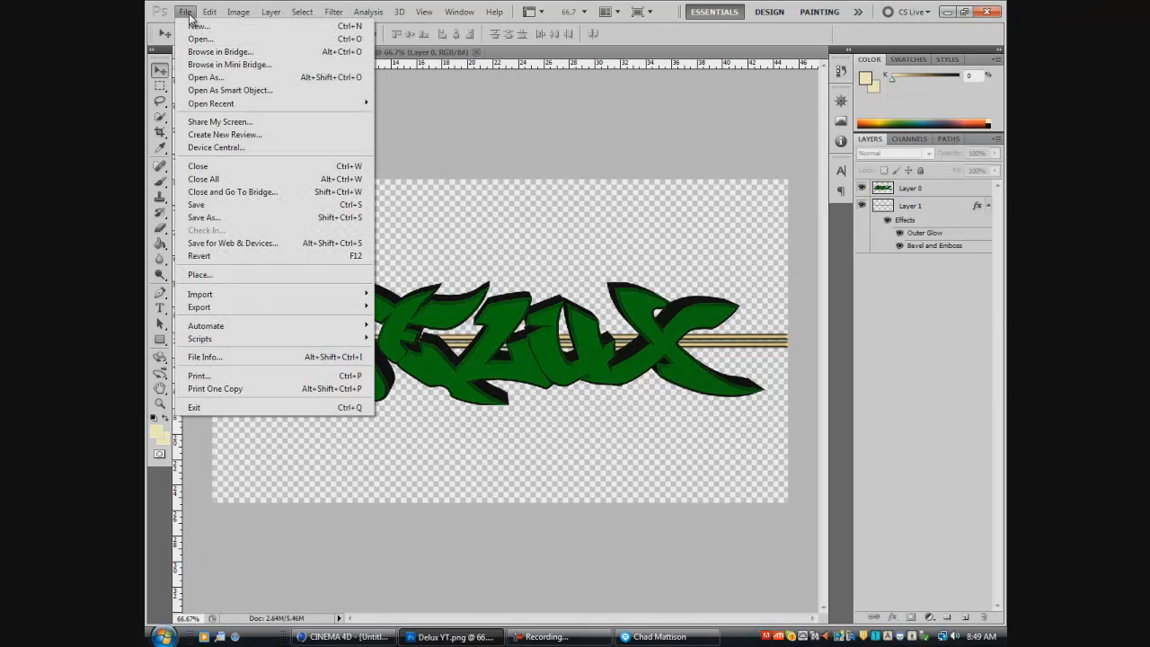
pyautogui.click(213, 217)
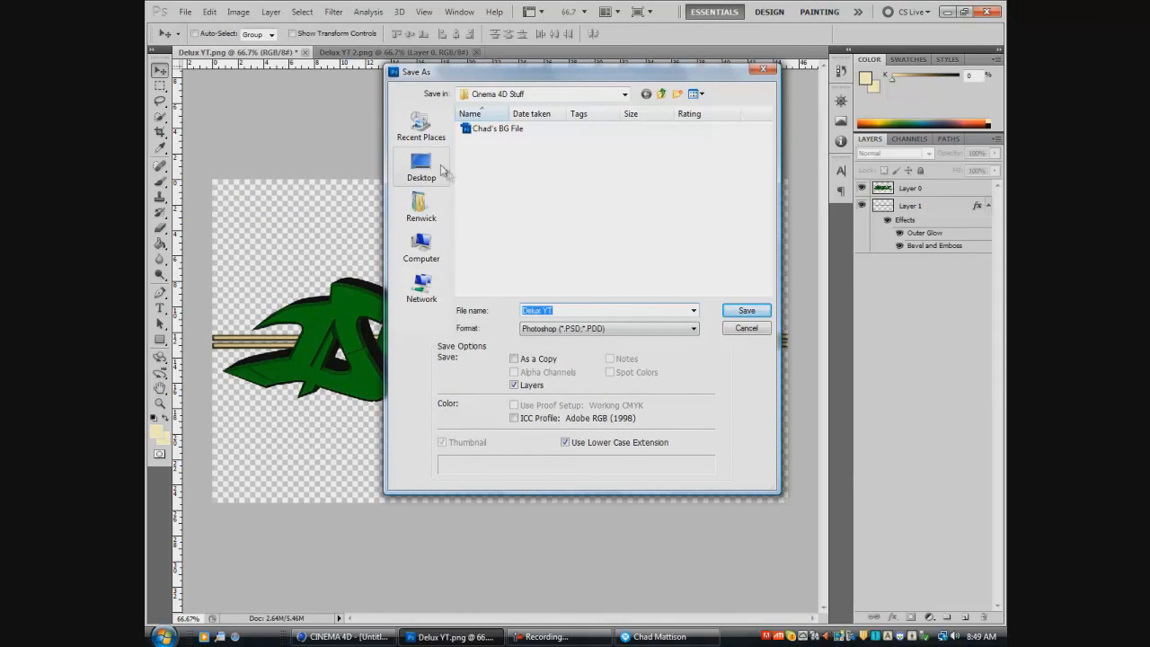
pyautogui.click(688, 329)
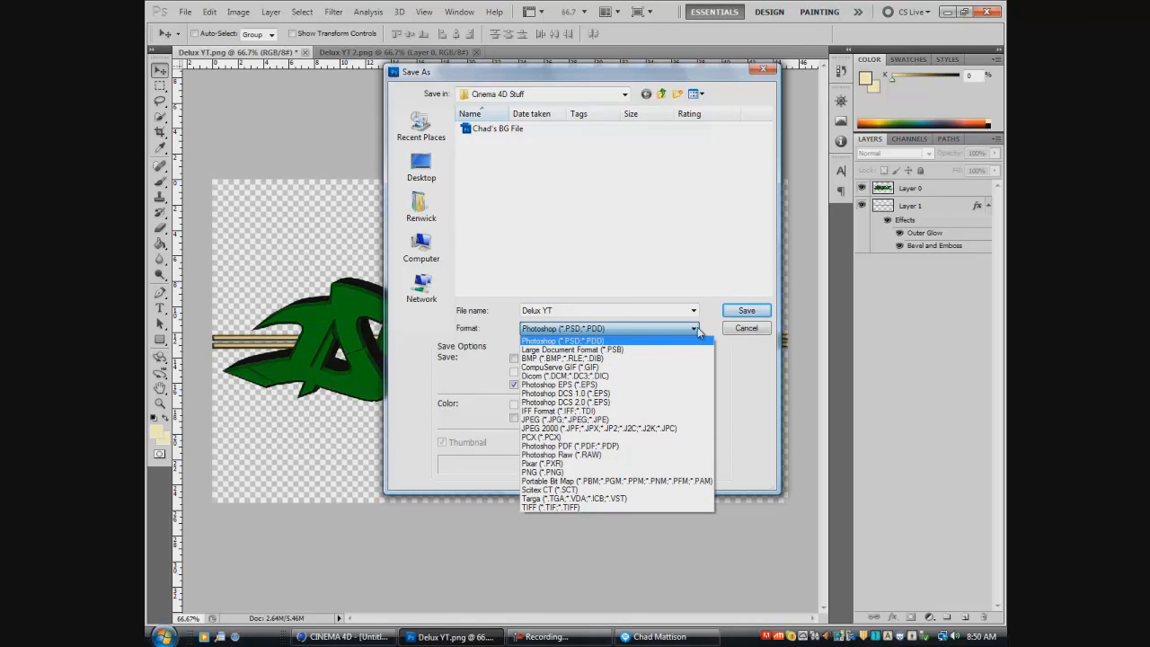
pyautogui.click(557, 472)
pyautogui.click(580, 311)
pyautogui.doubleClick(581, 312)
pyautogui.moveTo(573, 311); pyautogui.dragTo(560, 315)
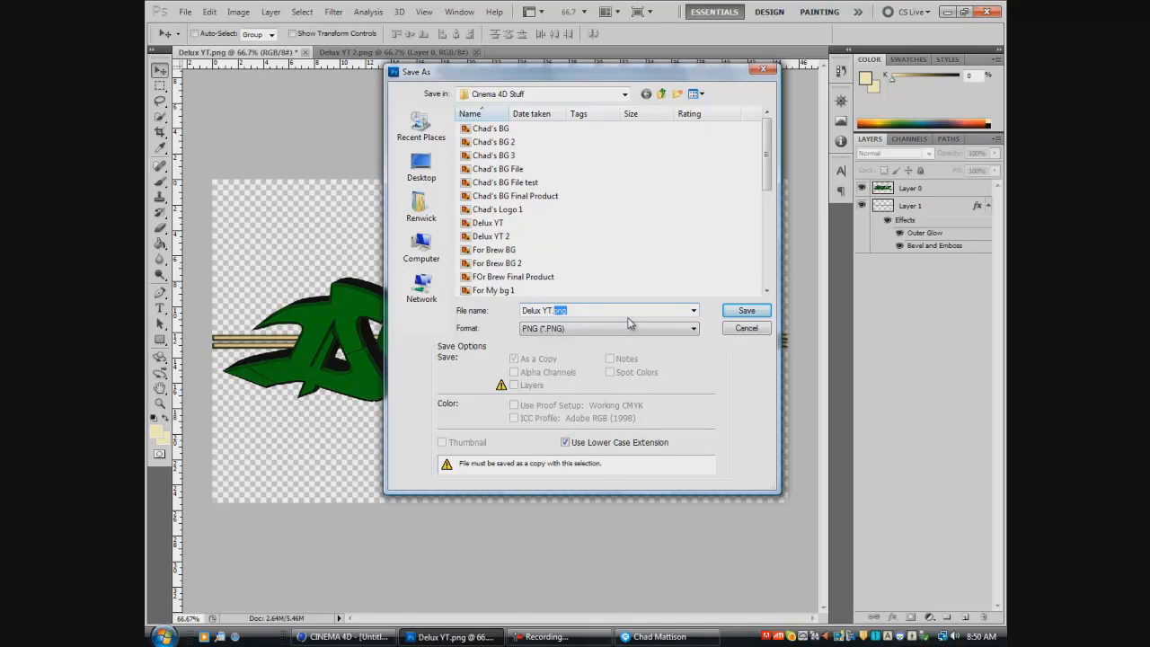
pyautogui.press('BackSpace')
pyautogui.press('Return')
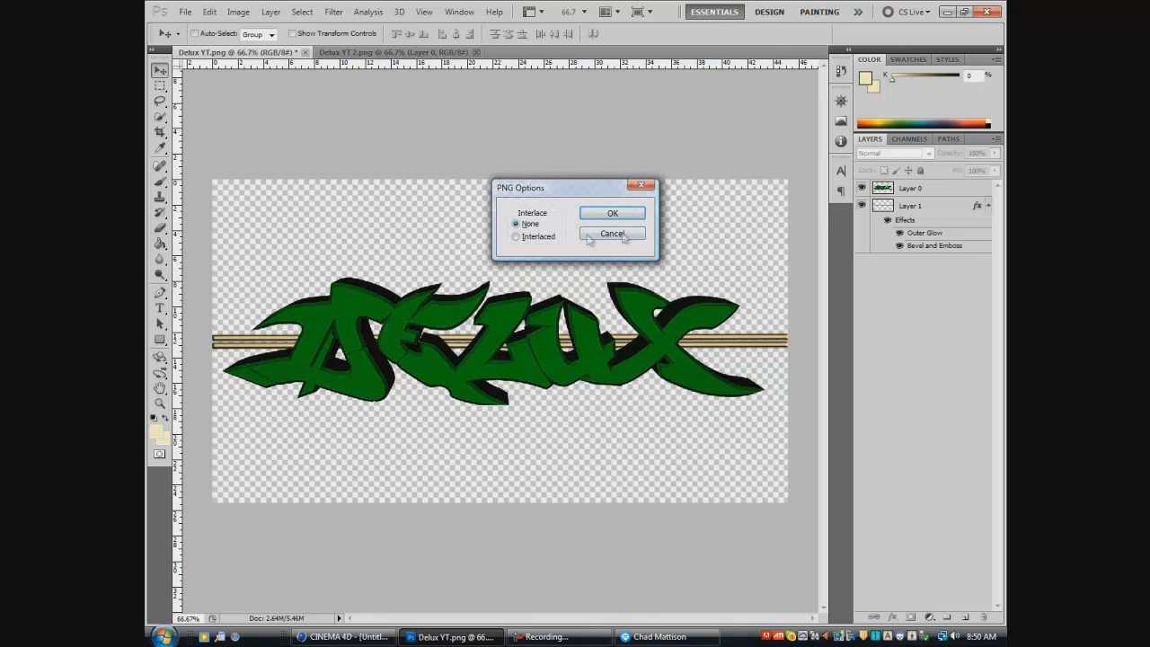
pyautogui.click(517, 230)
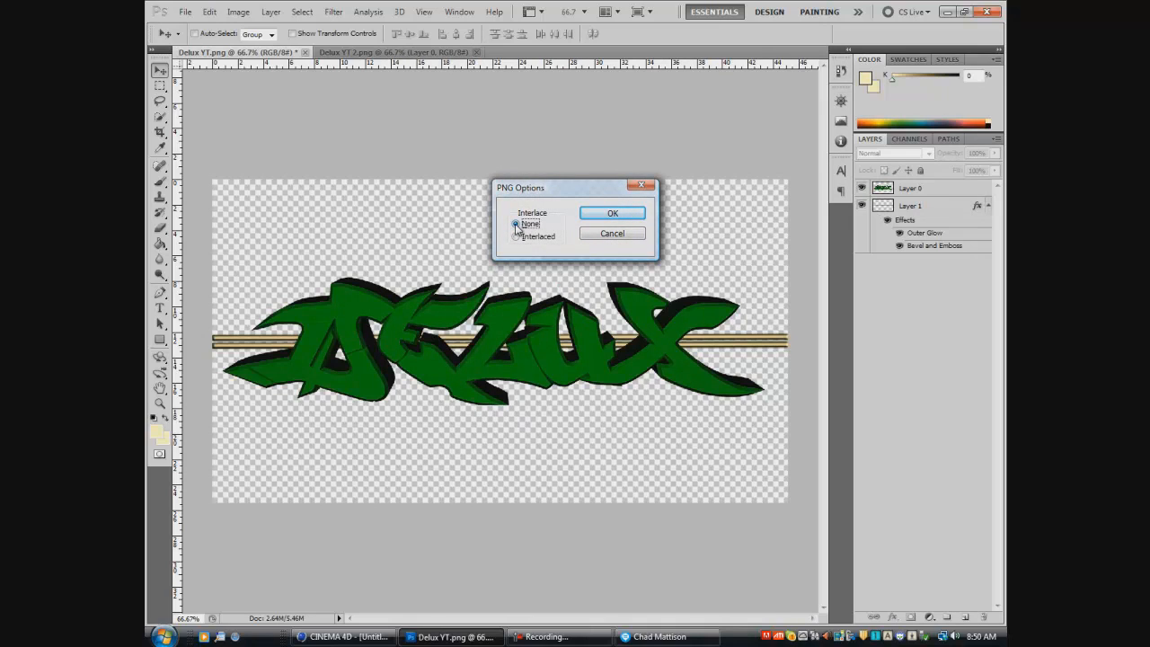
pyautogui.click(612, 213)
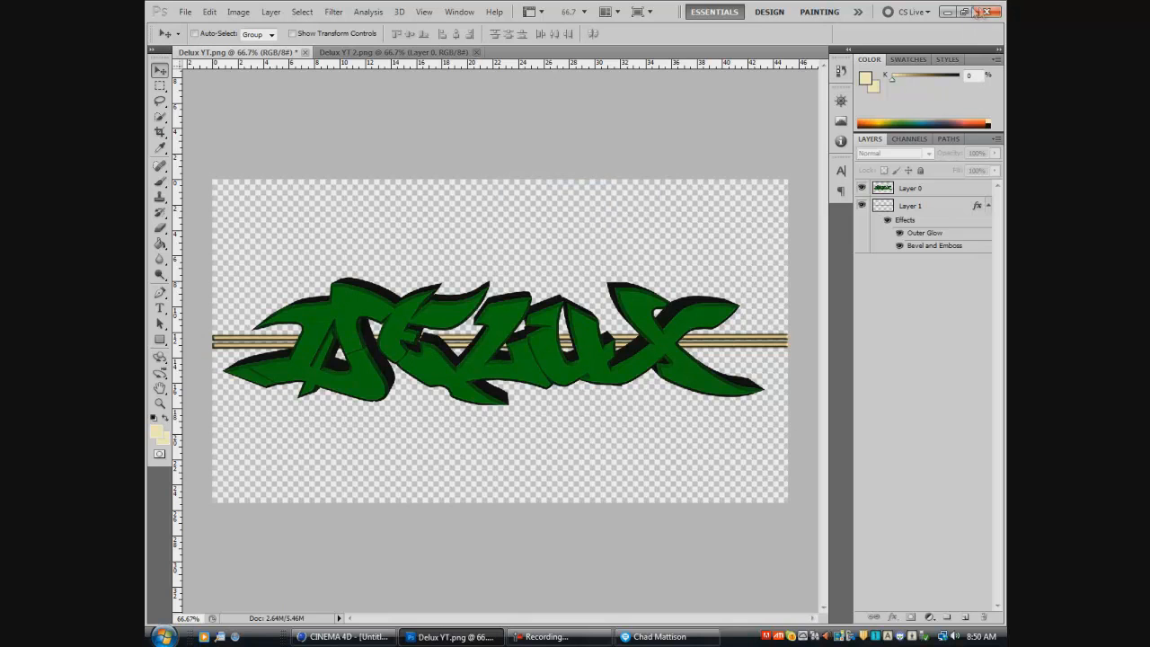
# - Try to open the saved "Delux YT. final product" file from the Cinema 4D Stuff folder in Documents, and close the folder
pyautogui.click(164, 636)
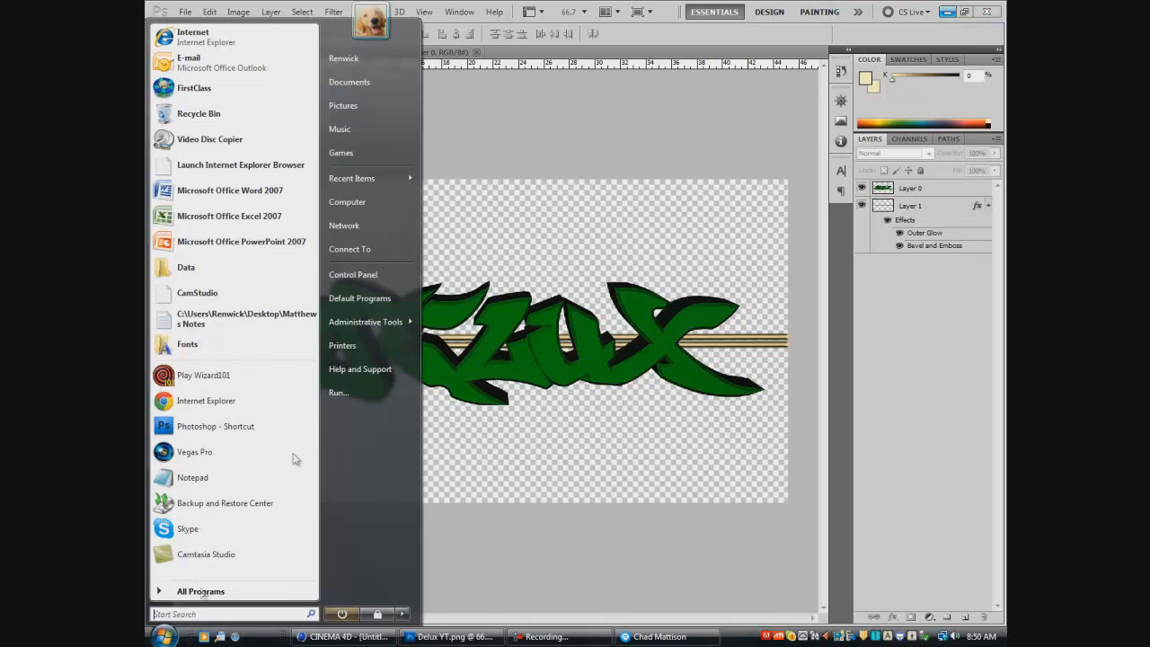
pyautogui.click(376, 81)
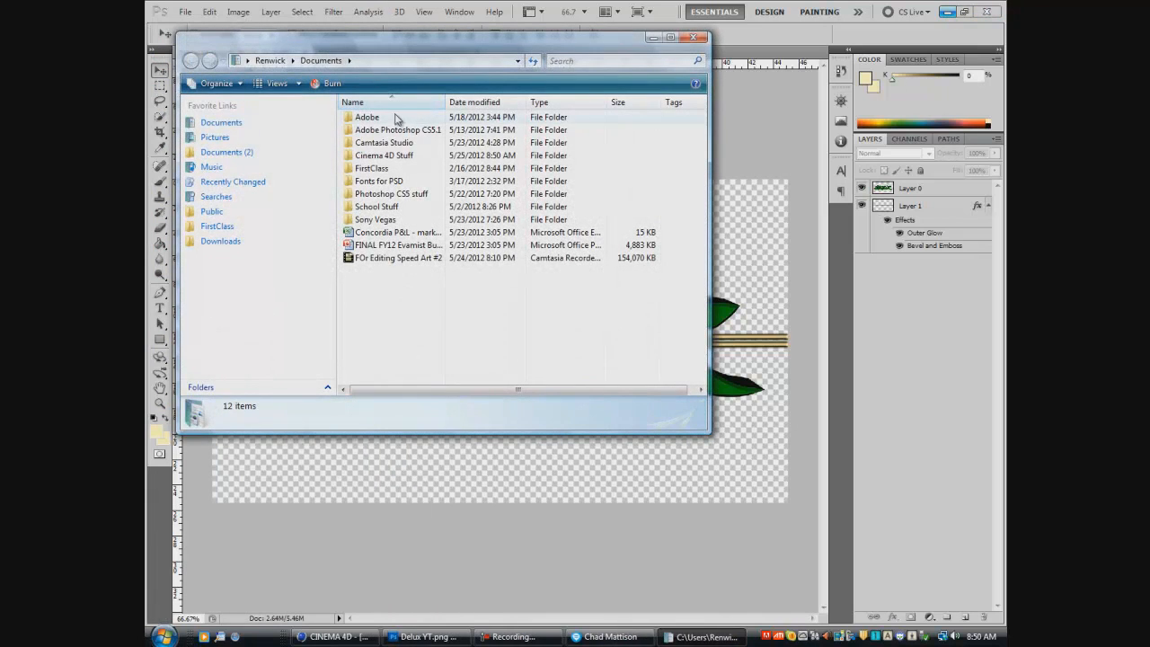
pyautogui.doubleClick(395, 157)
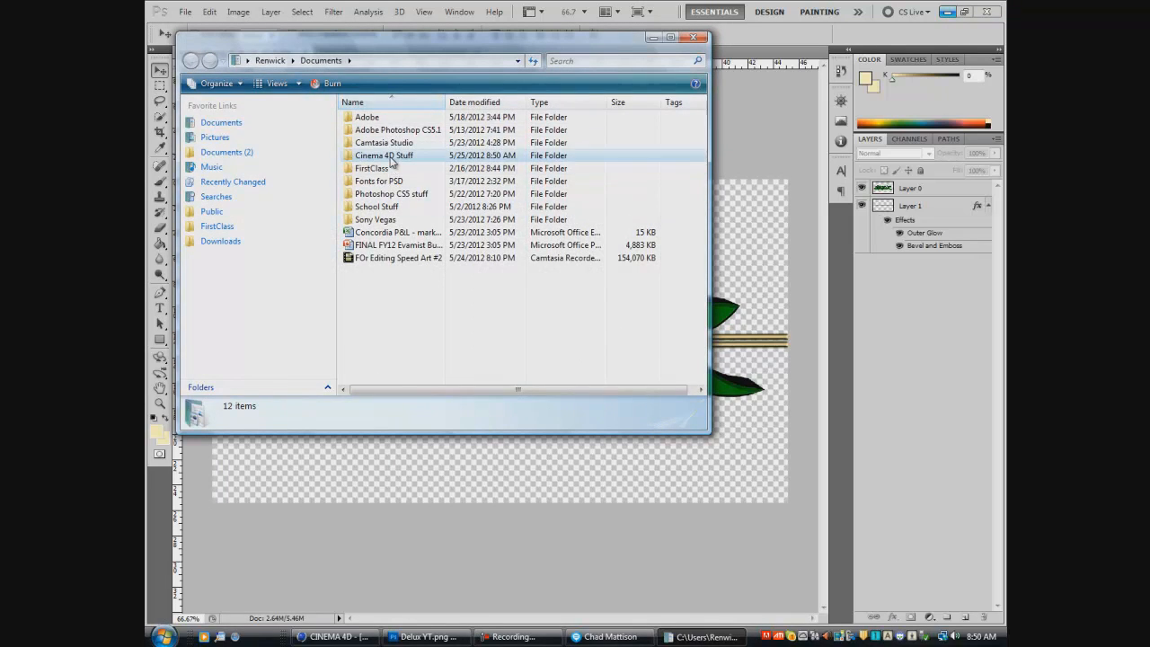
pyautogui.moveTo(564, 149); pyautogui.dragTo(566, 186)
pyautogui.doubleClick(517, 179)
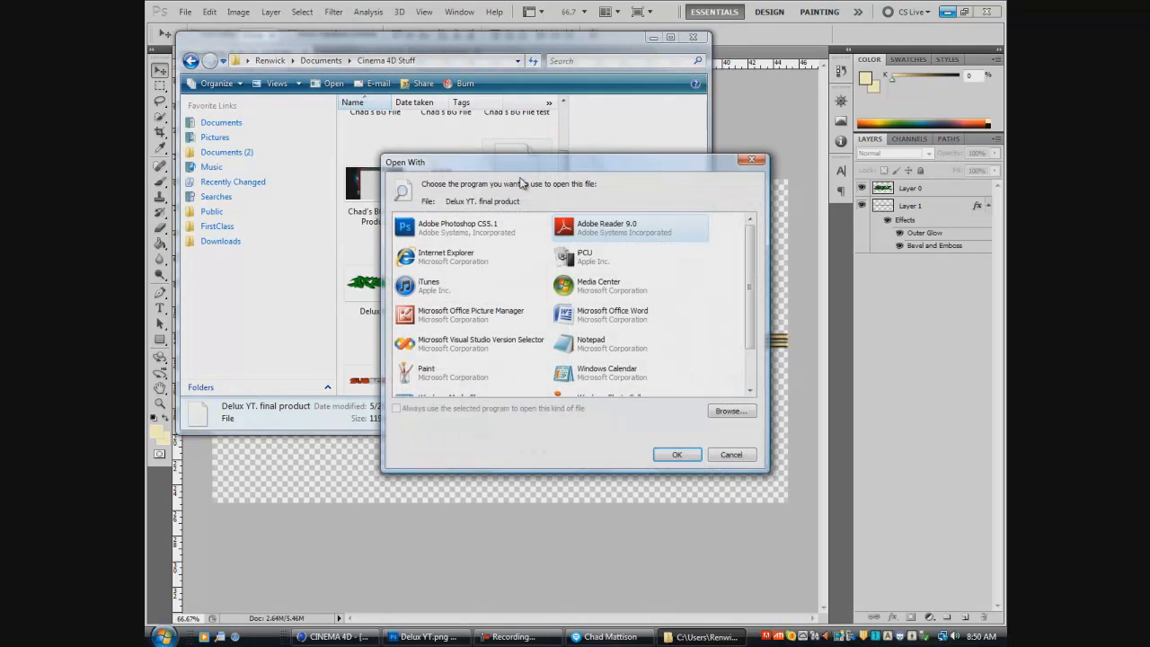
pyautogui.click(752, 159)
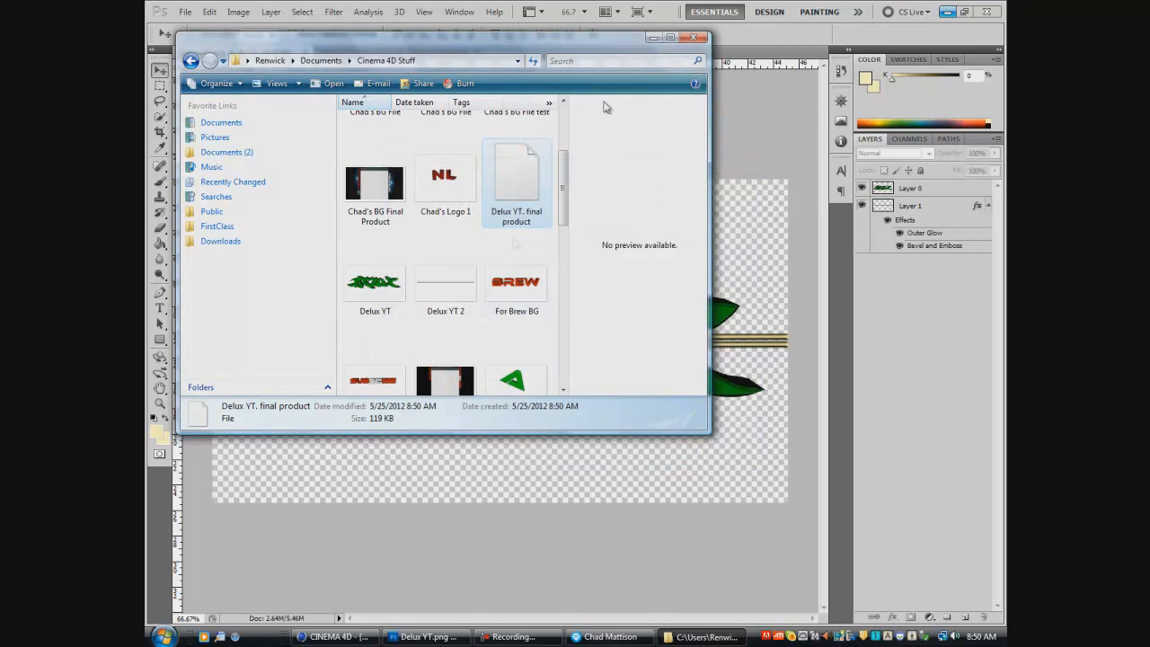
pyautogui.click(693, 37)
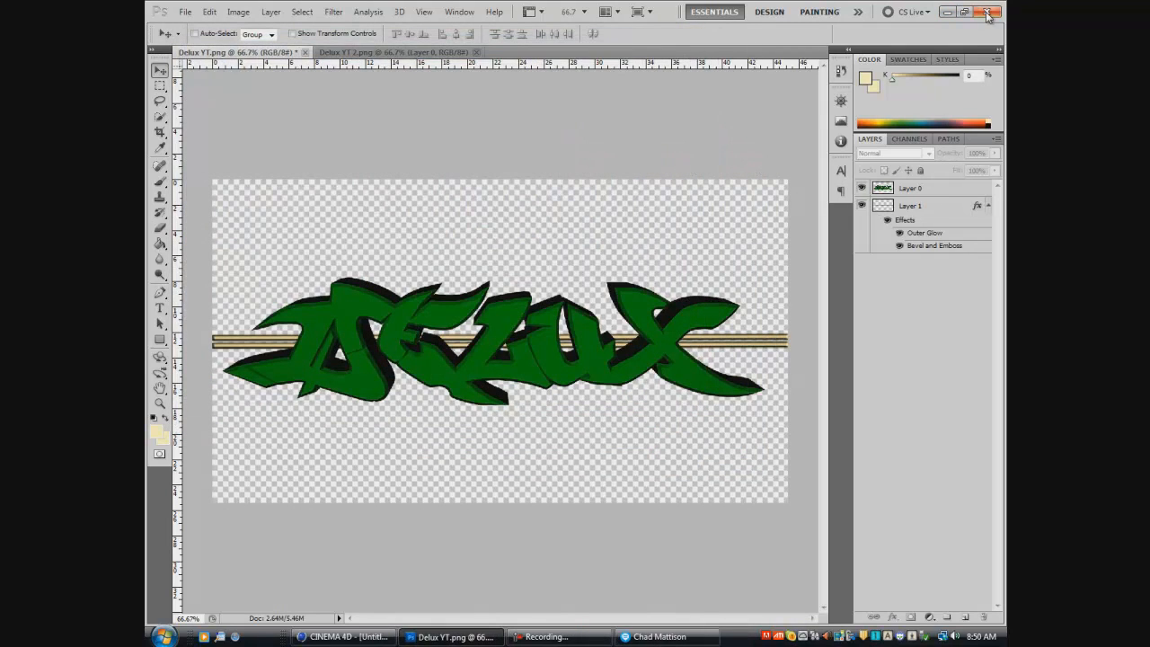
# - Quit Photoshop without saving the changes to Delux YT.png and minimize Cinema 4D to reach the desktop
pyautogui.click(992, 10)
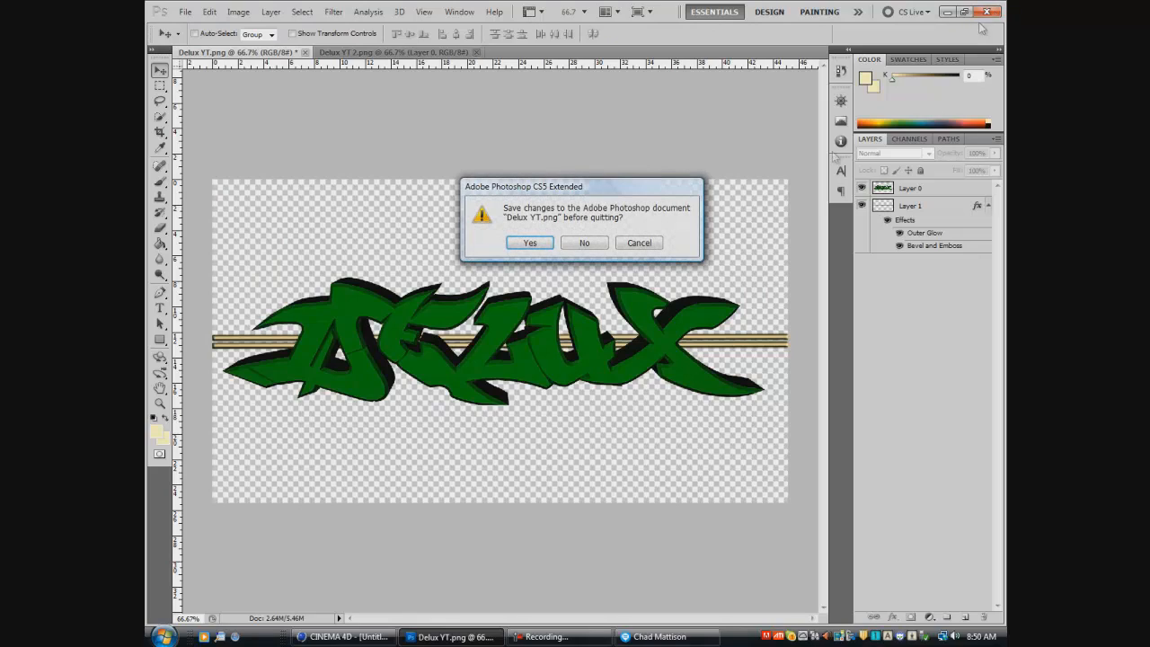
pyautogui.click(584, 244)
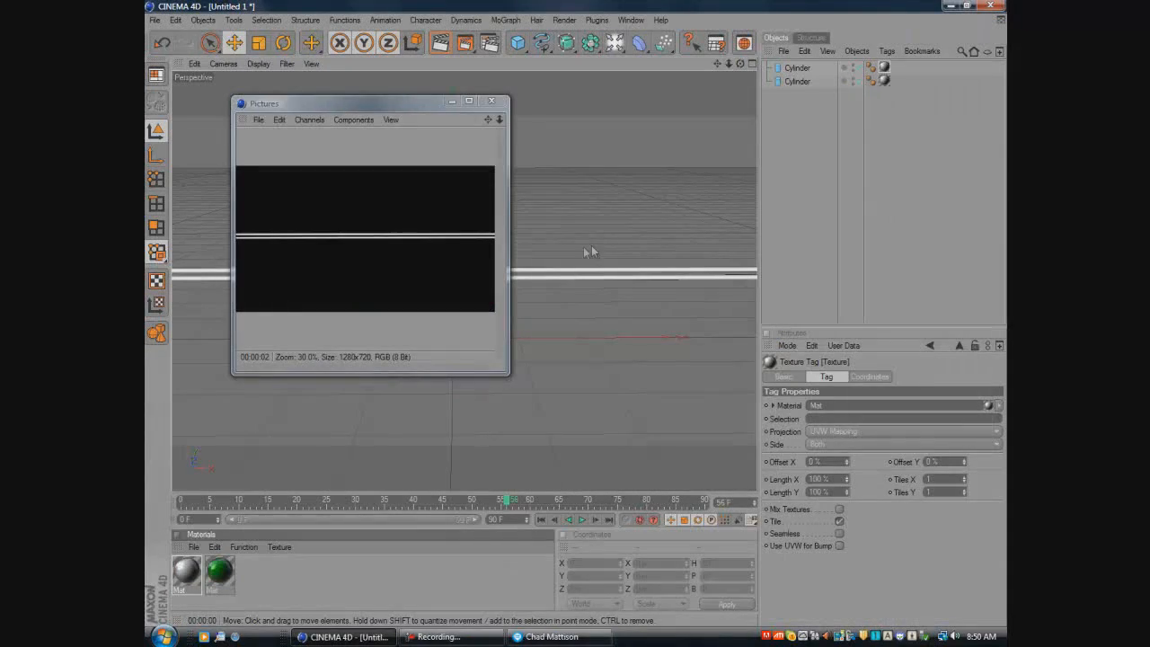
pyautogui.click(956, 6)
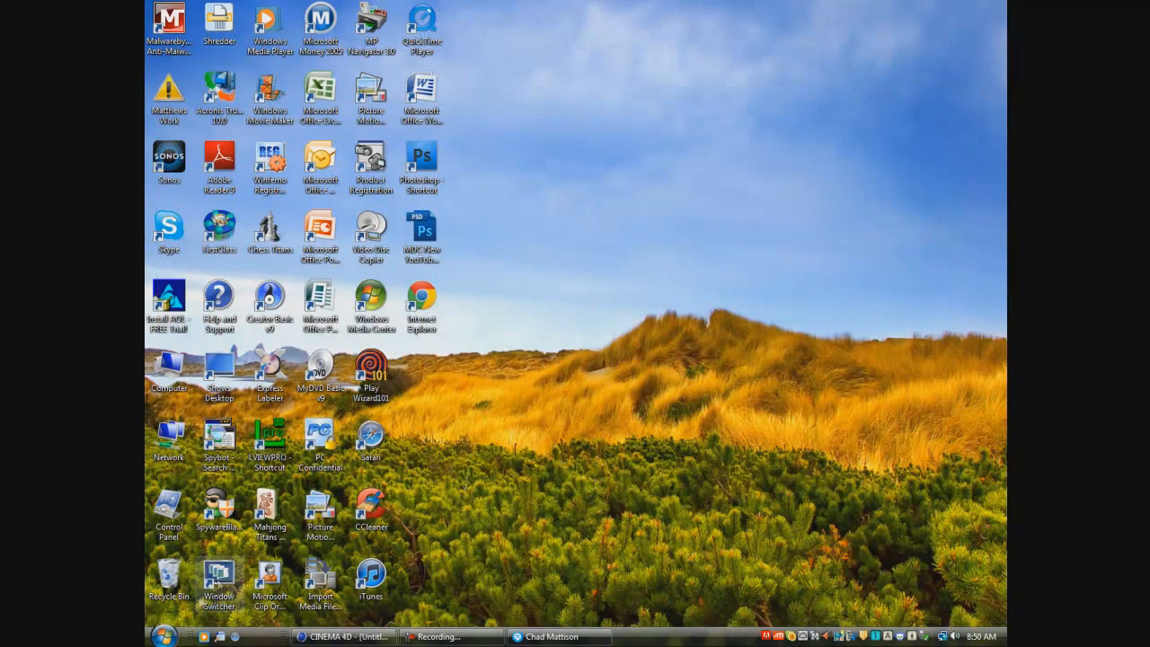
# - View "Delux YT. final product" from the Cinema 4D Stuff folder in Documents with Windows Photo Gallery
pyautogui.click(163, 636)
pyautogui.click(349, 82)
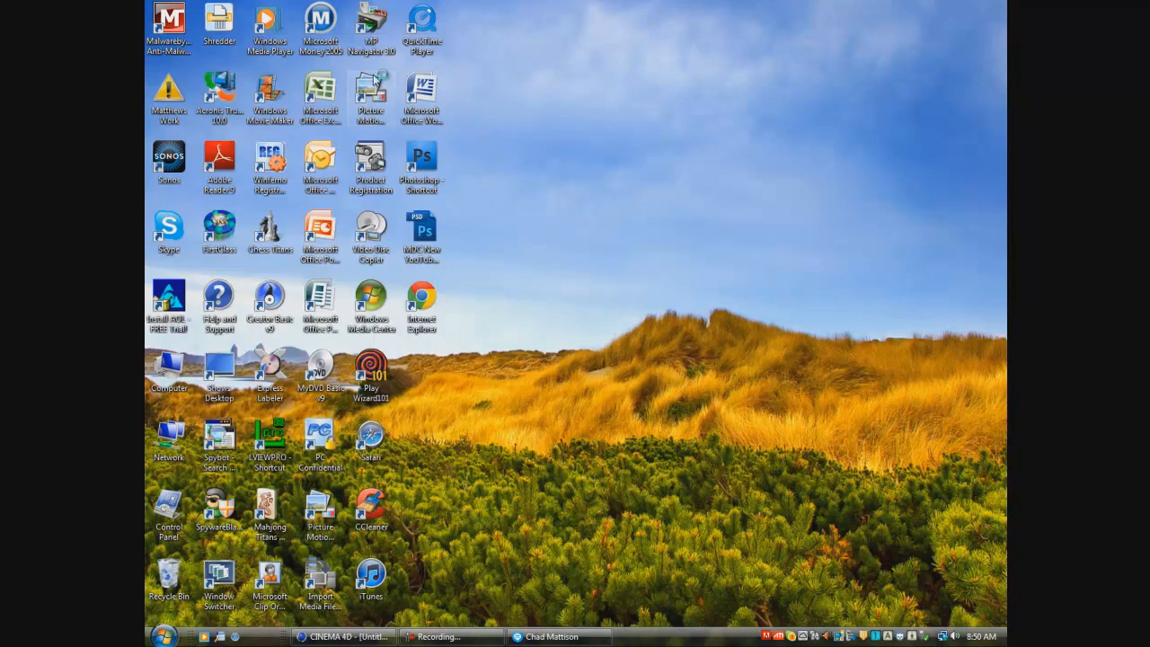
pyautogui.doubleClick(391, 157)
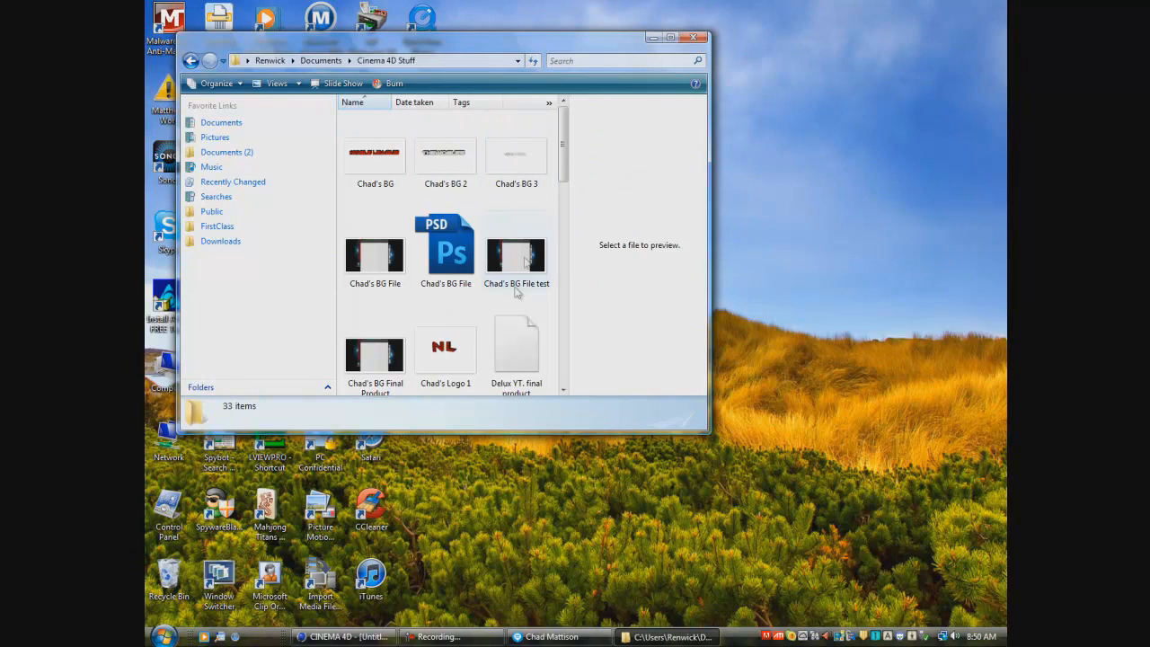
pyautogui.moveTo(564, 176); pyautogui.dragTo(567, 201)
pyautogui.doubleClick(529, 224)
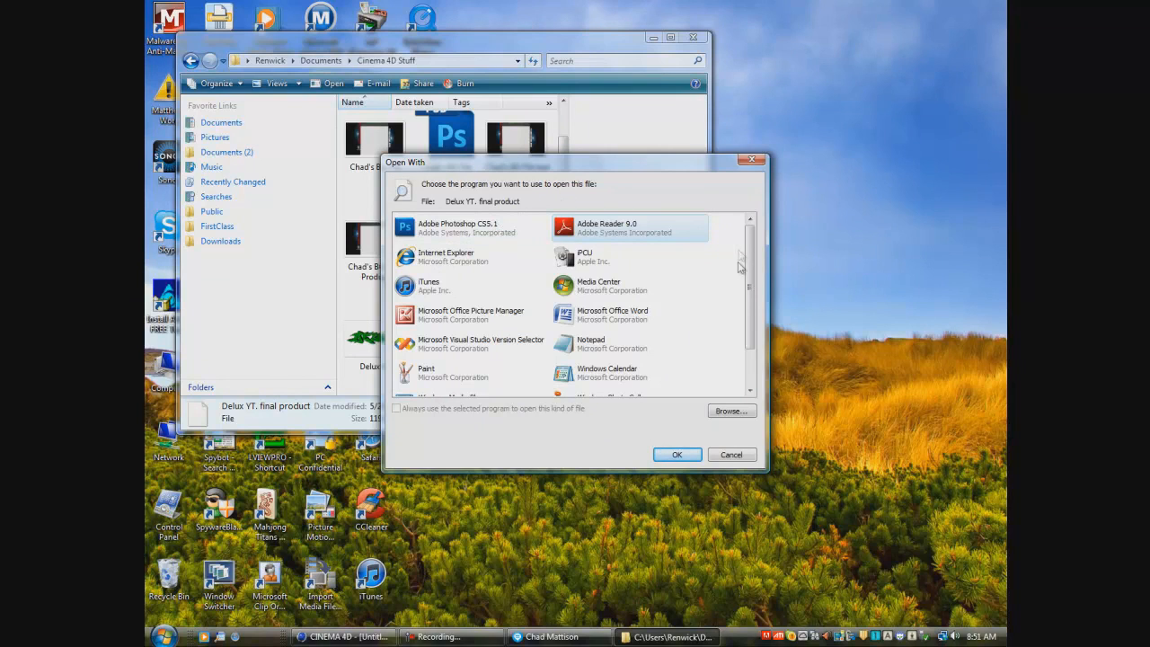
pyautogui.moveTo(753, 283); pyautogui.dragTo(753, 327)
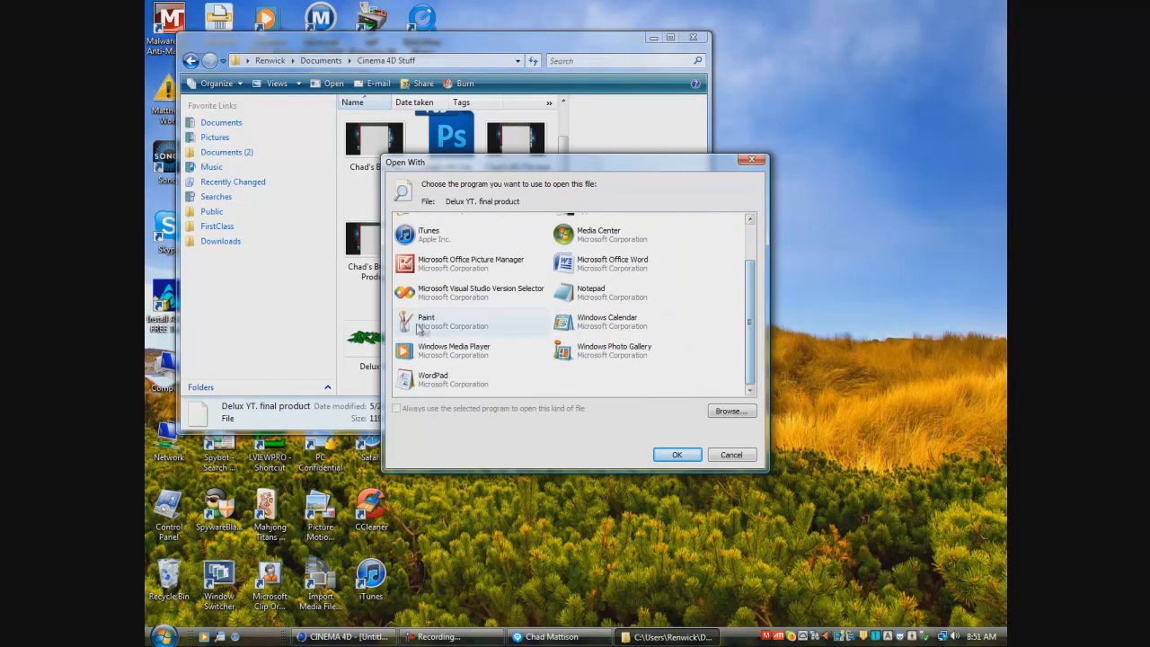
pyautogui.doubleClick(649, 354)
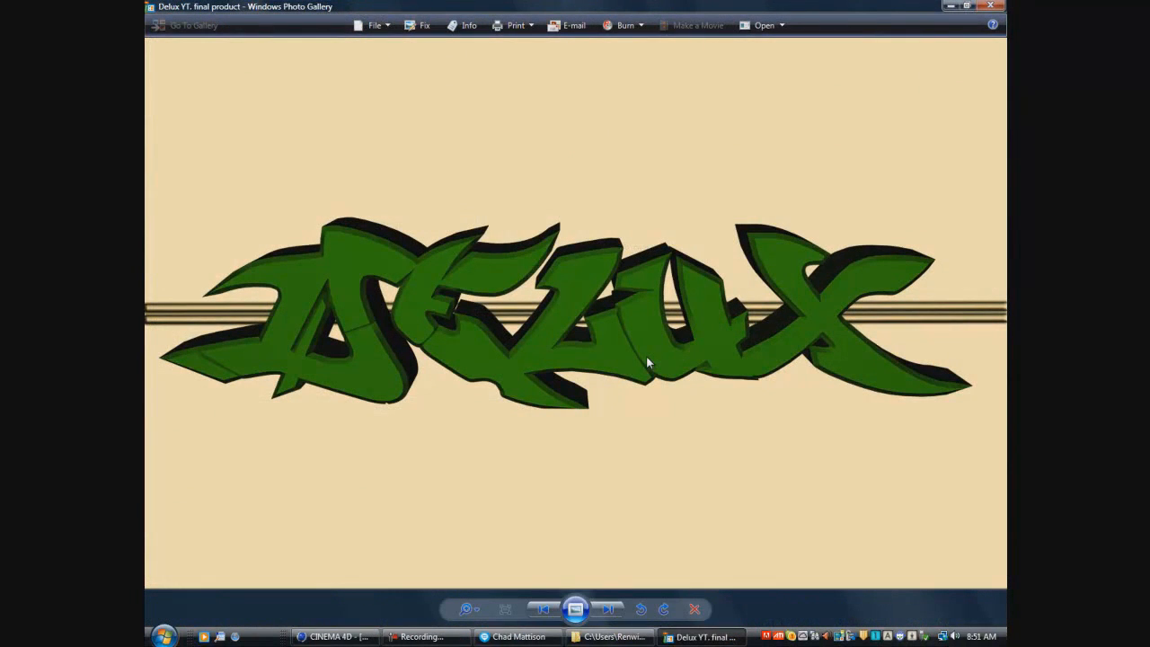